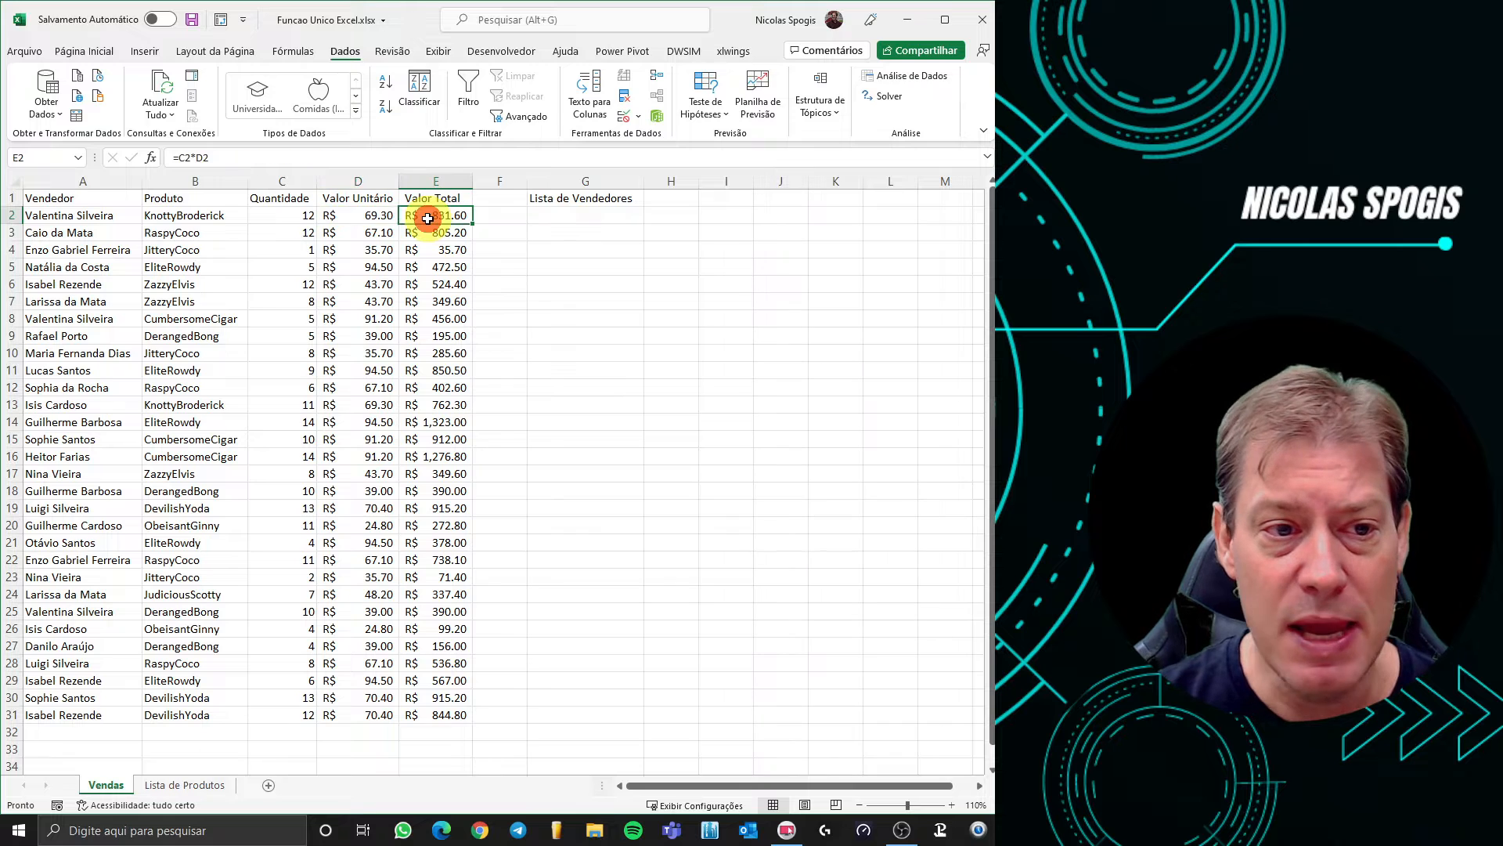
Inspect the first sales row: unit price in D2, quantity in C2 and seller in A2
left_click(357, 215)
left_click(287, 219)
left_click(129, 220)
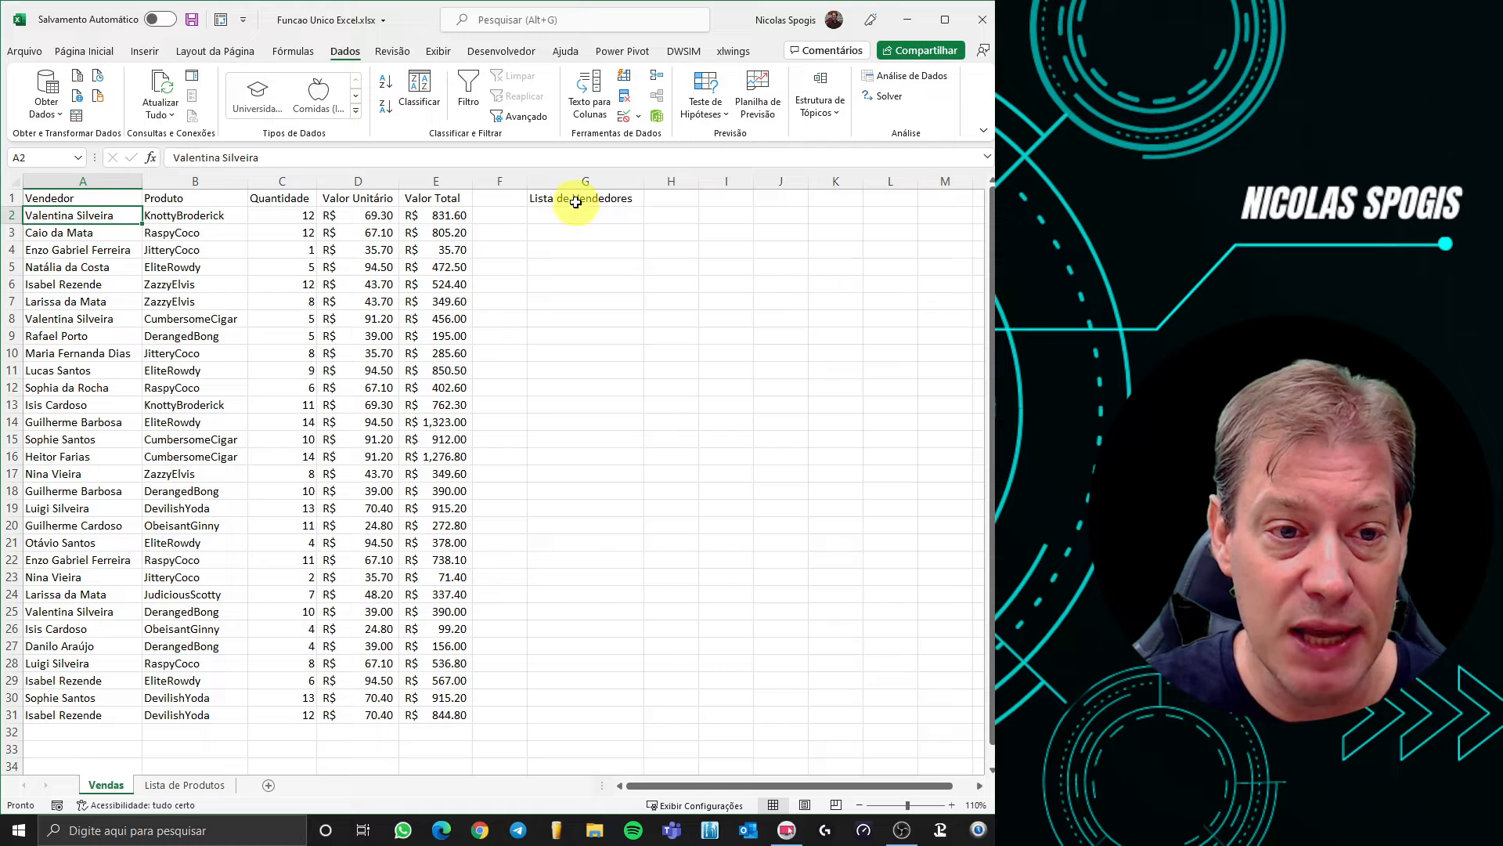
Enter =ÚNICO(A2:A31) in G2 to list each seller once
left_click(585, 213)
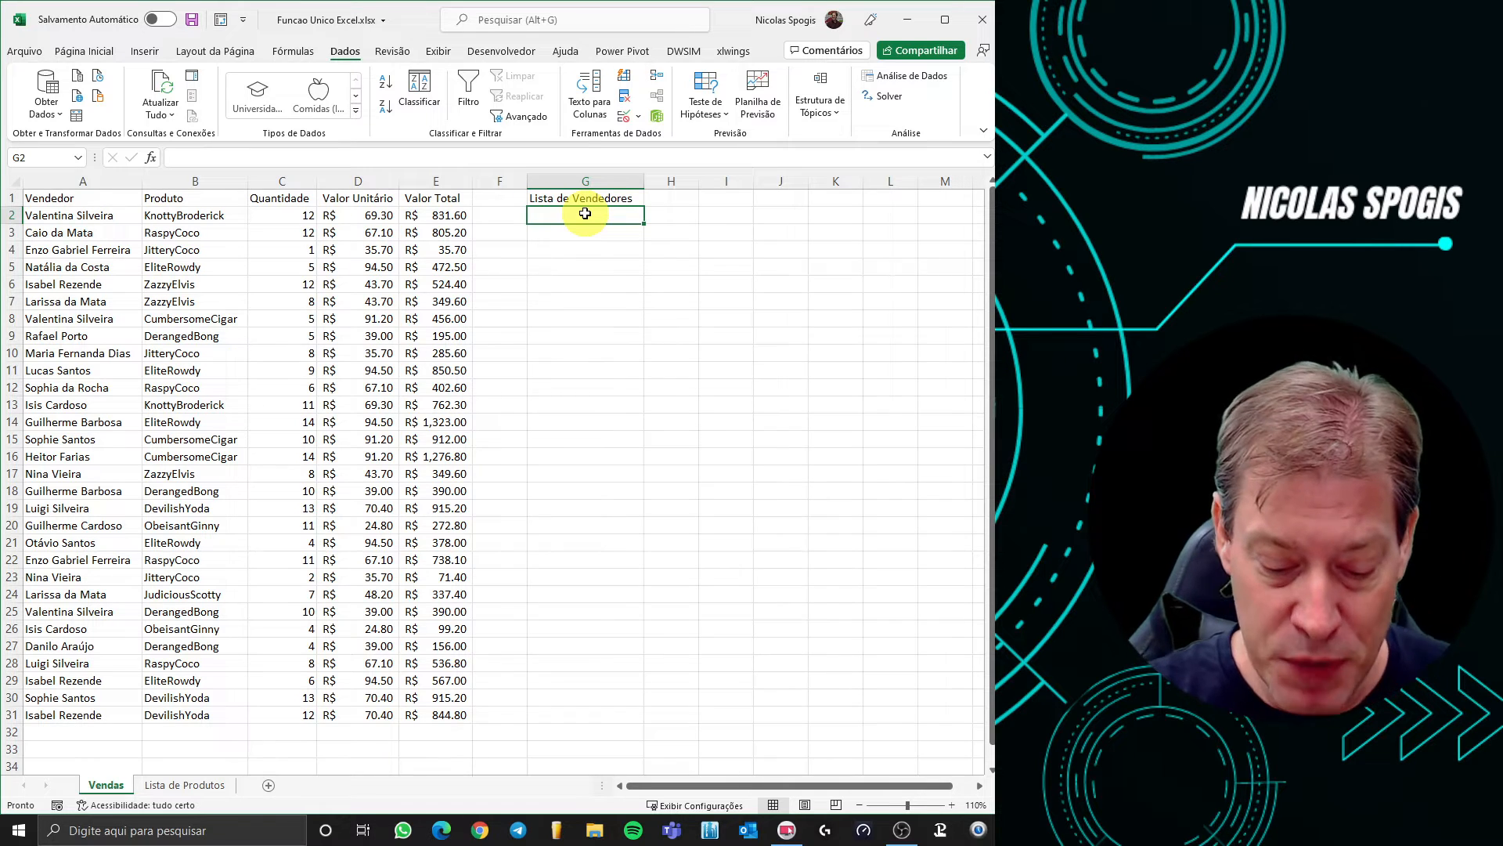
type("=")
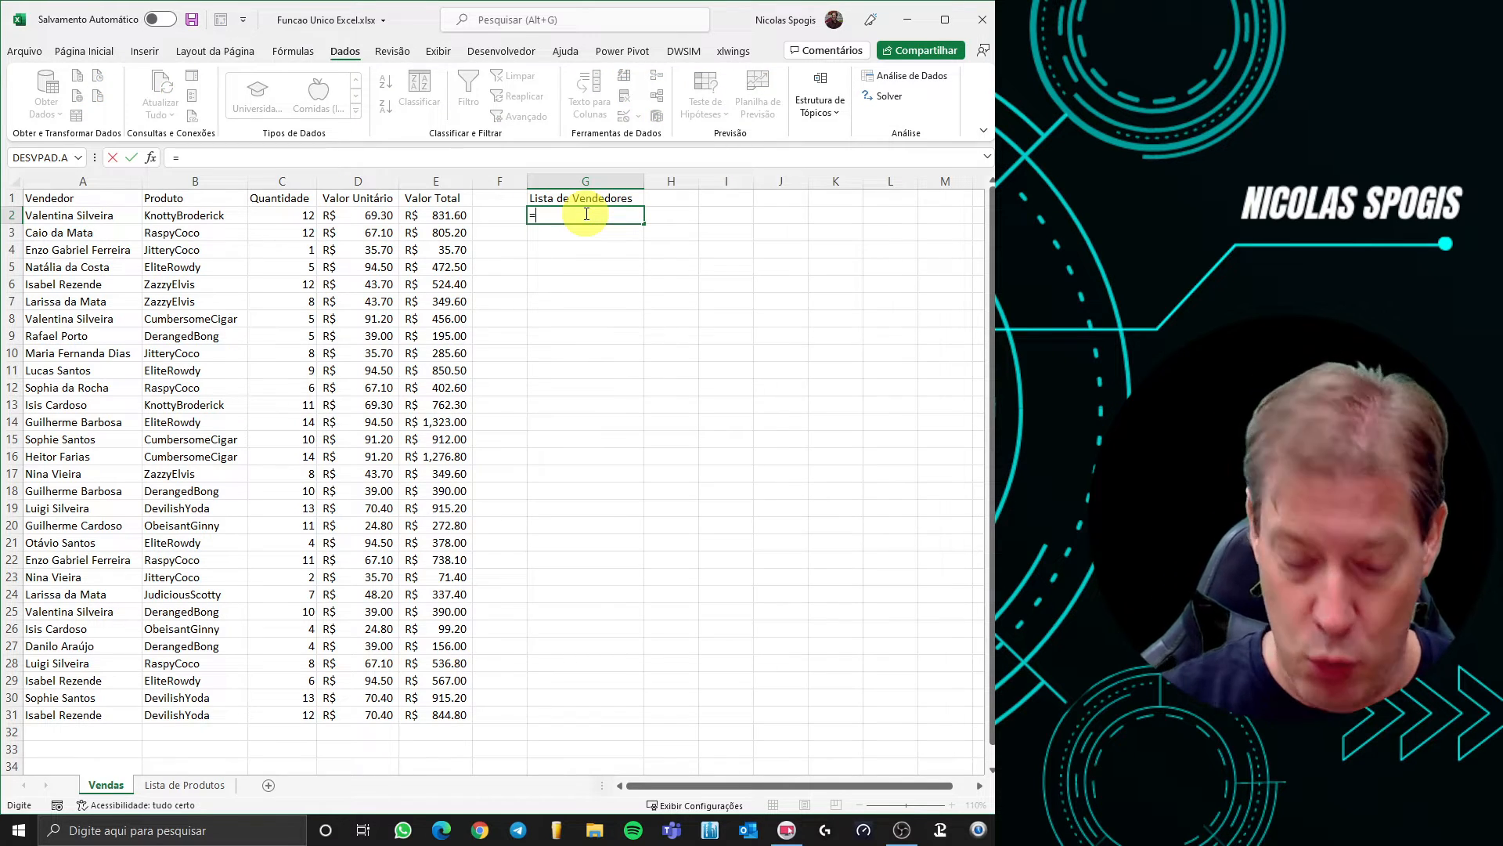
type("ú")
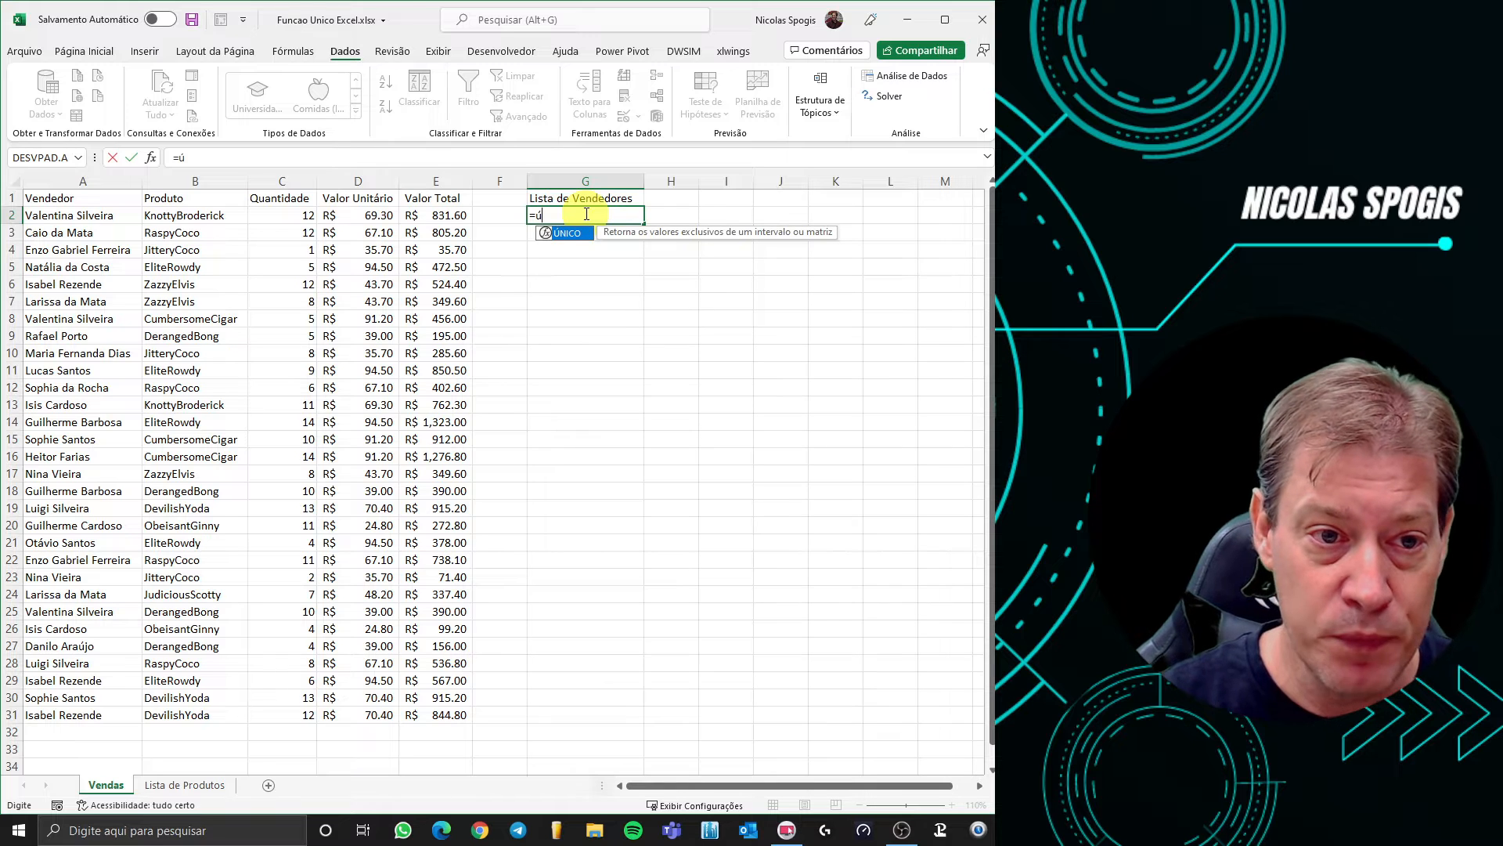
double_click(560, 232)
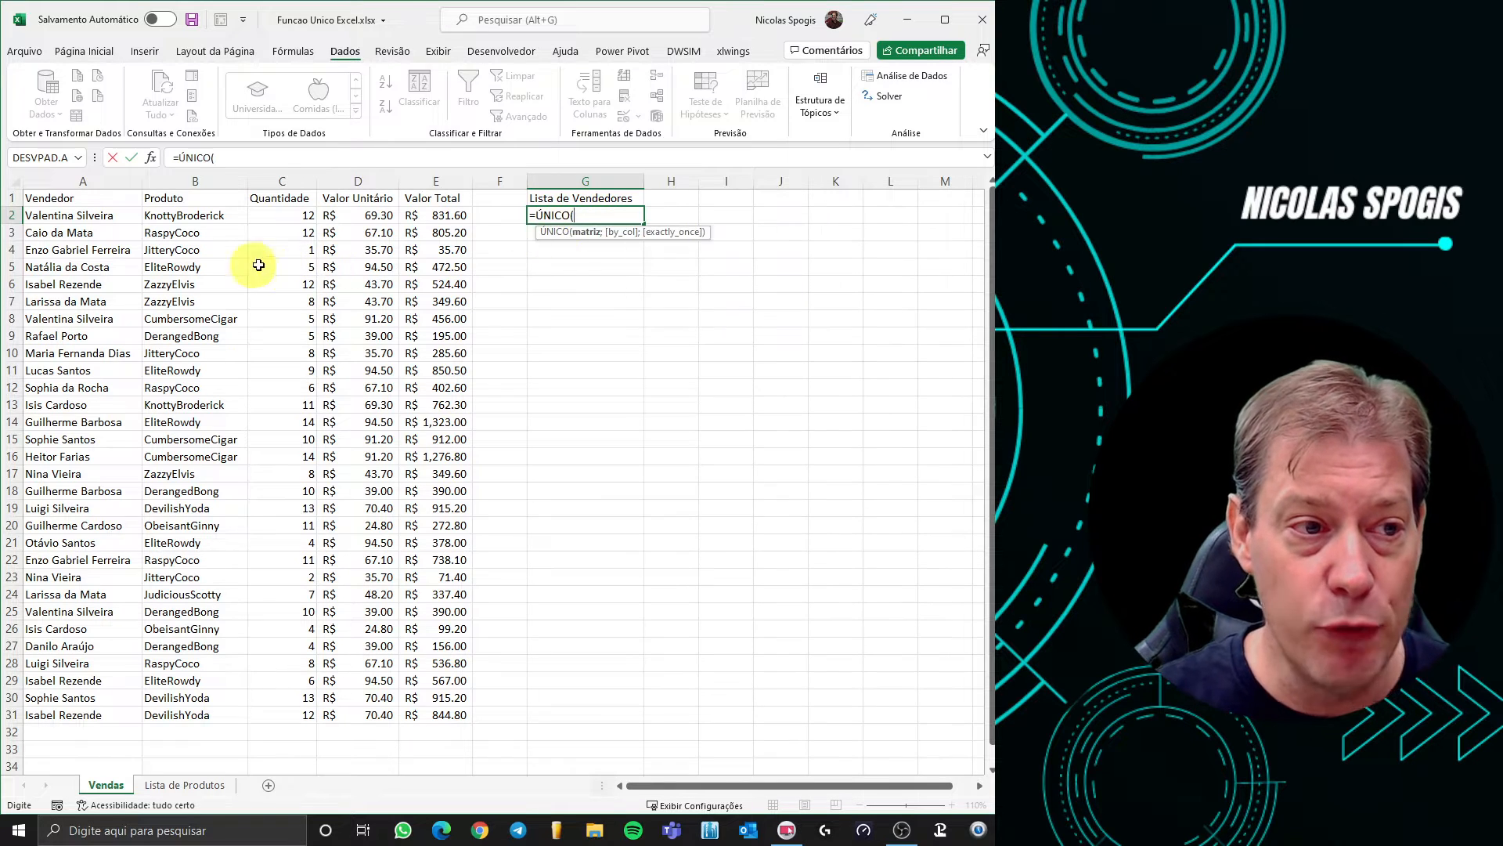
left_click_drag(57, 218, 51, 710)
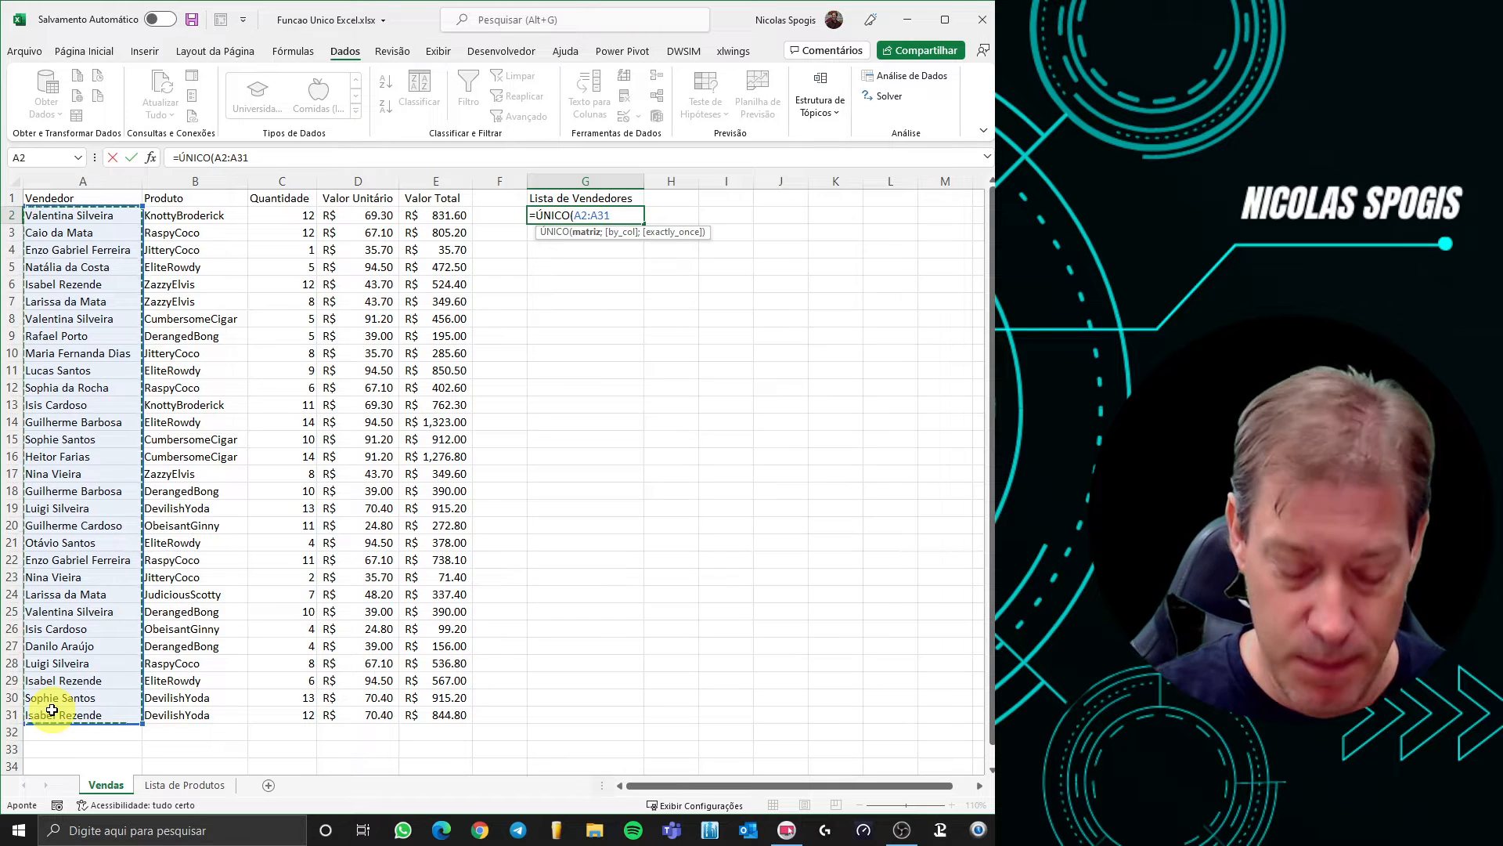
type(")")
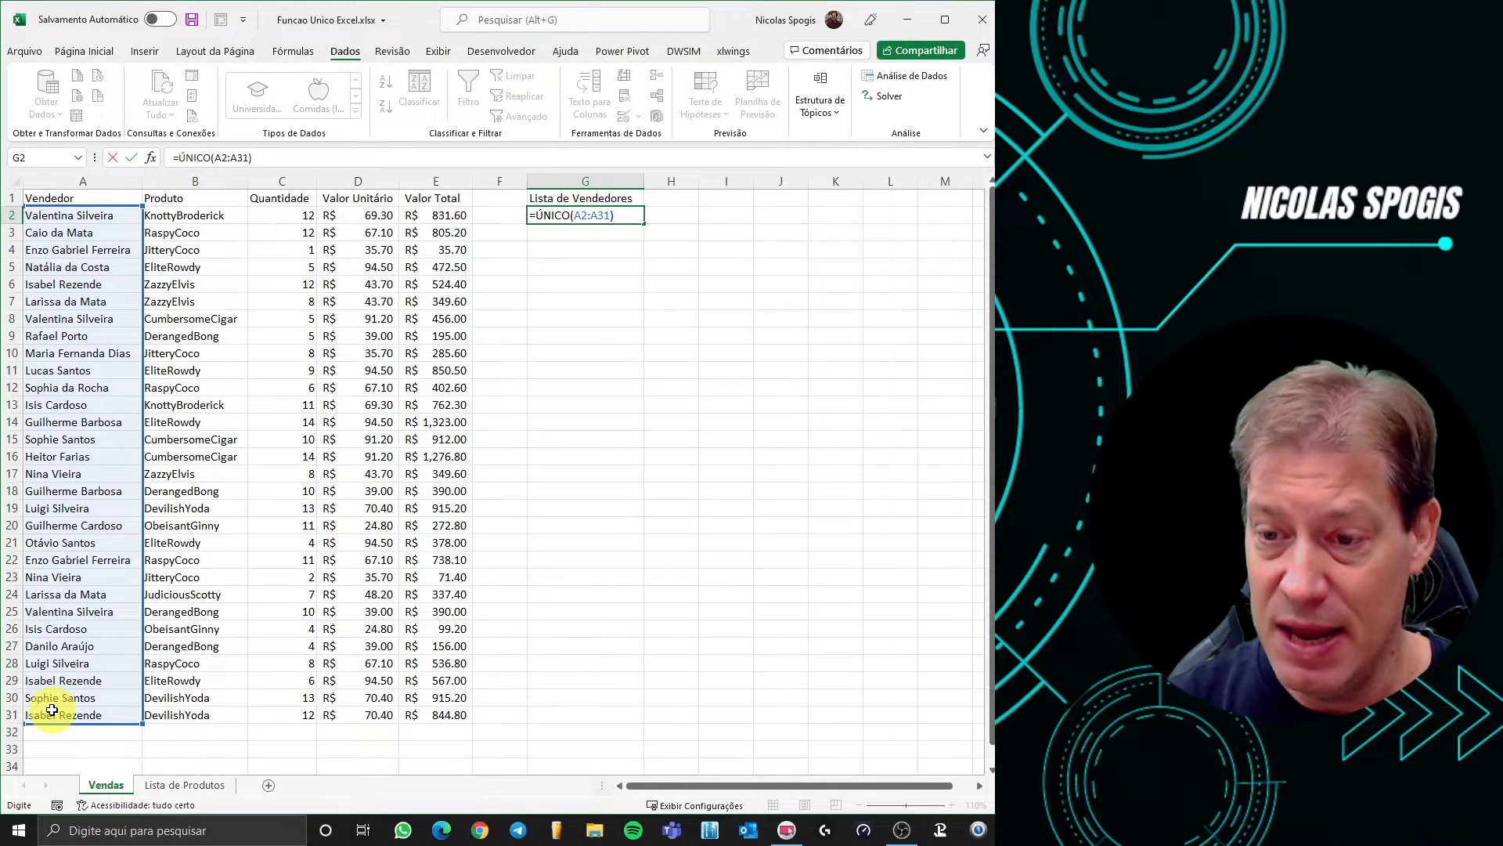
key("Return")
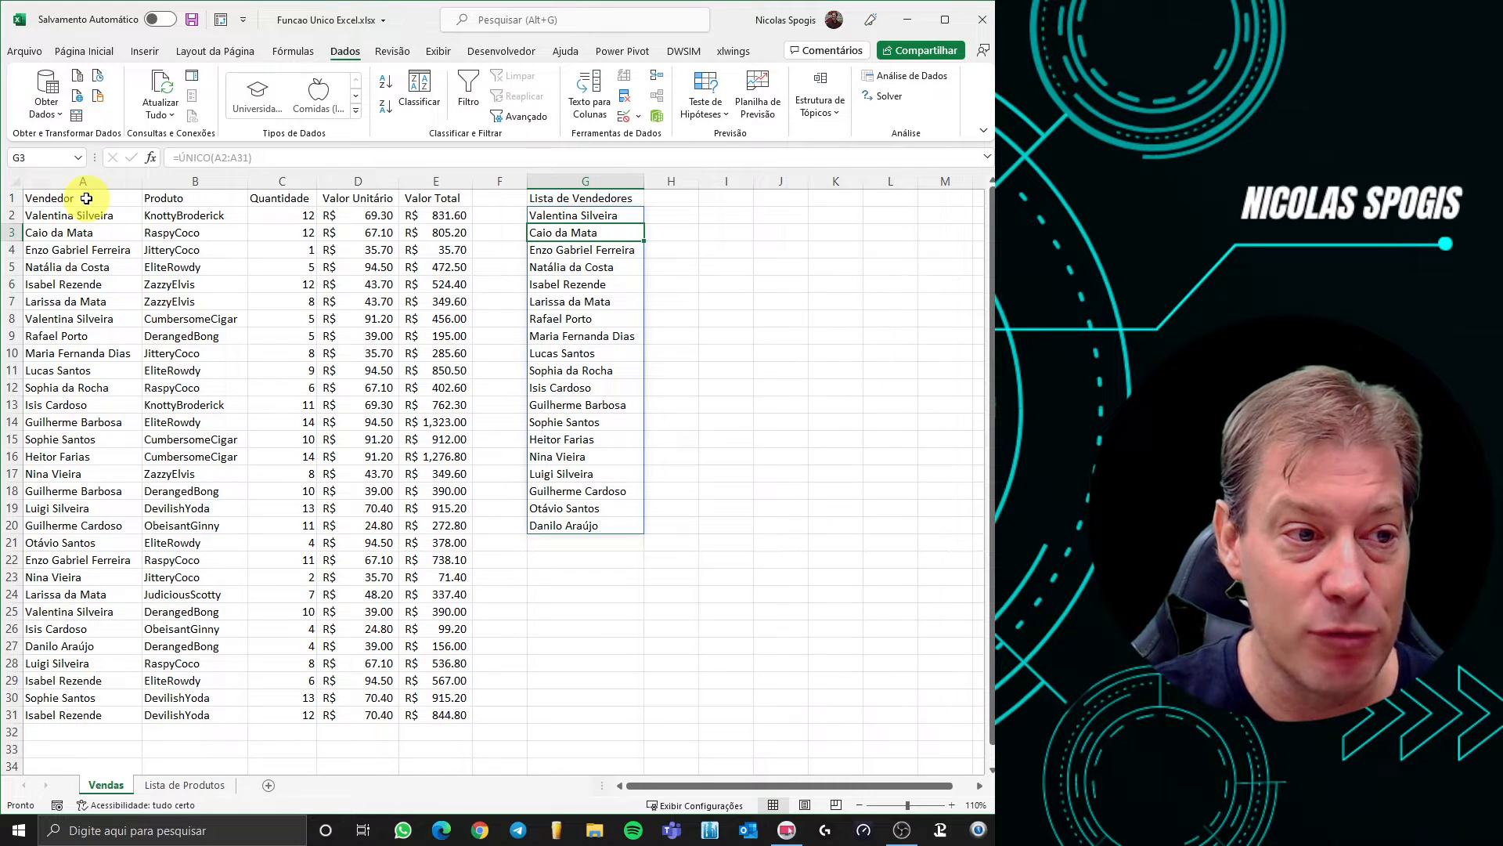
left_click_drag(88, 202, 452, 717)
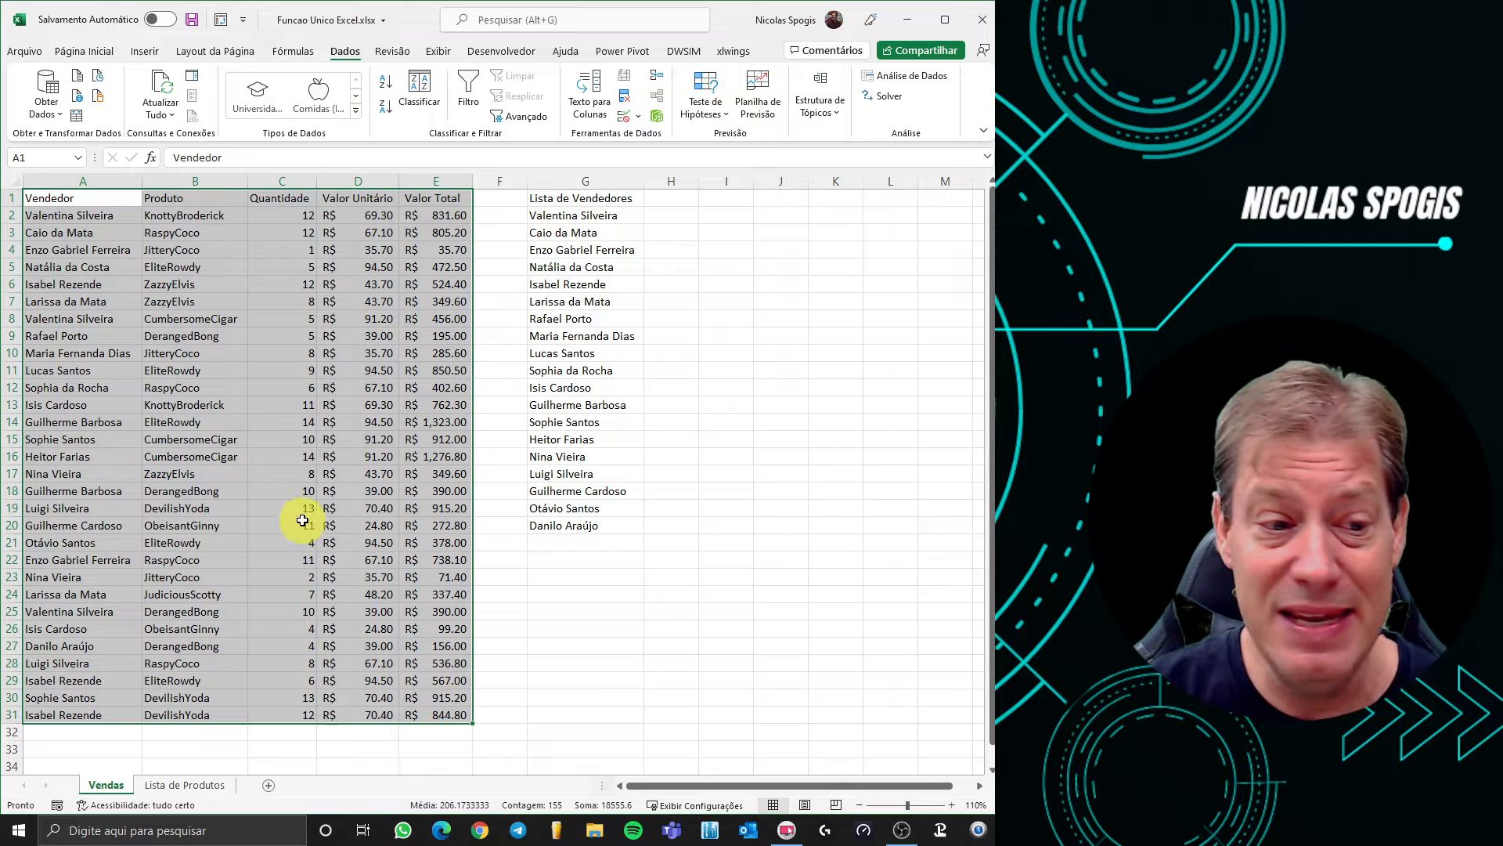
left_click(90, 729)
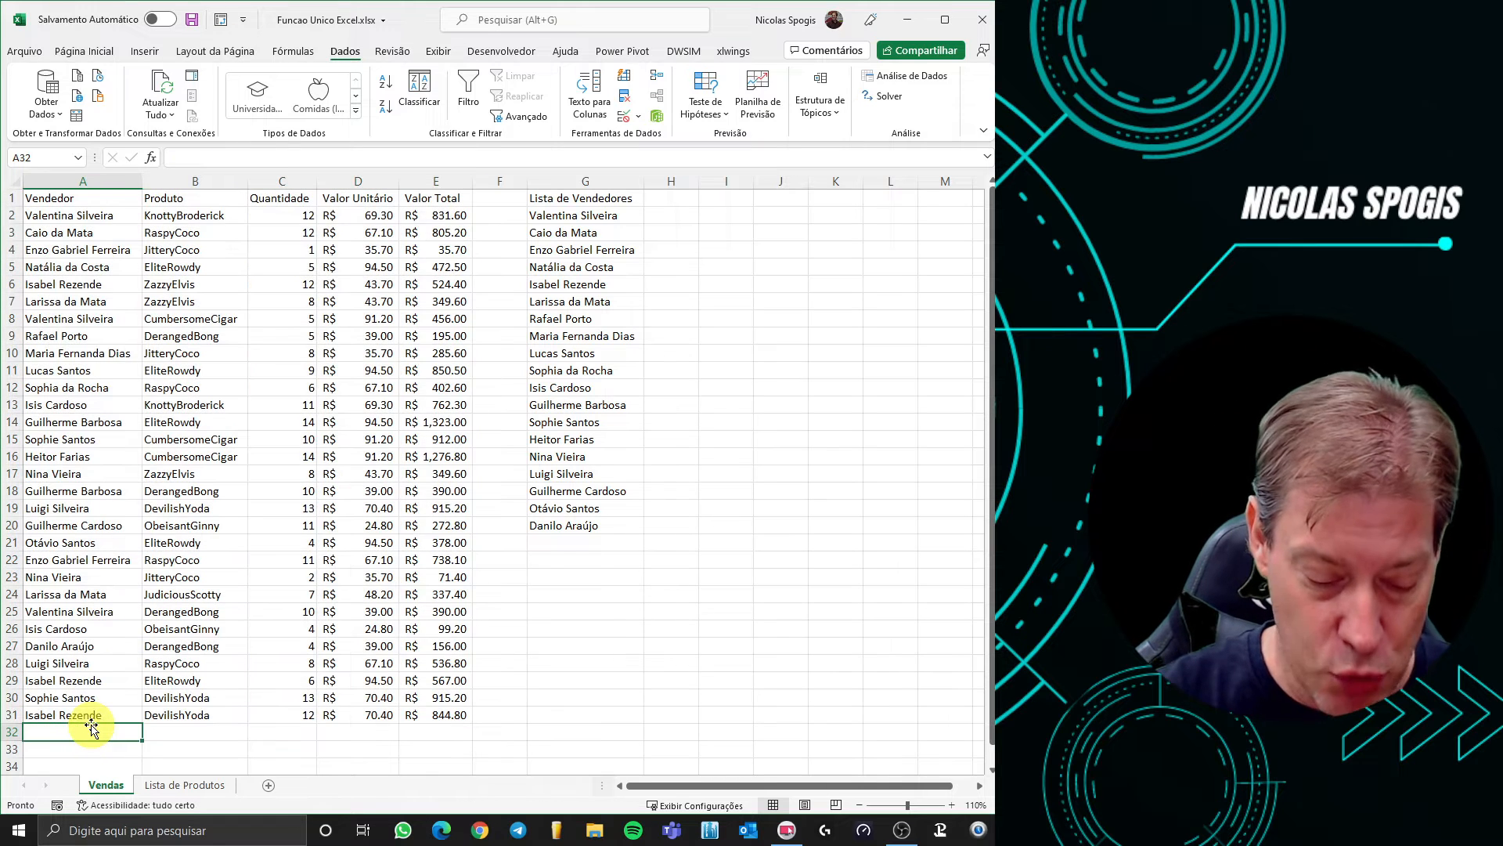
type("Nicolas")
key("Return")
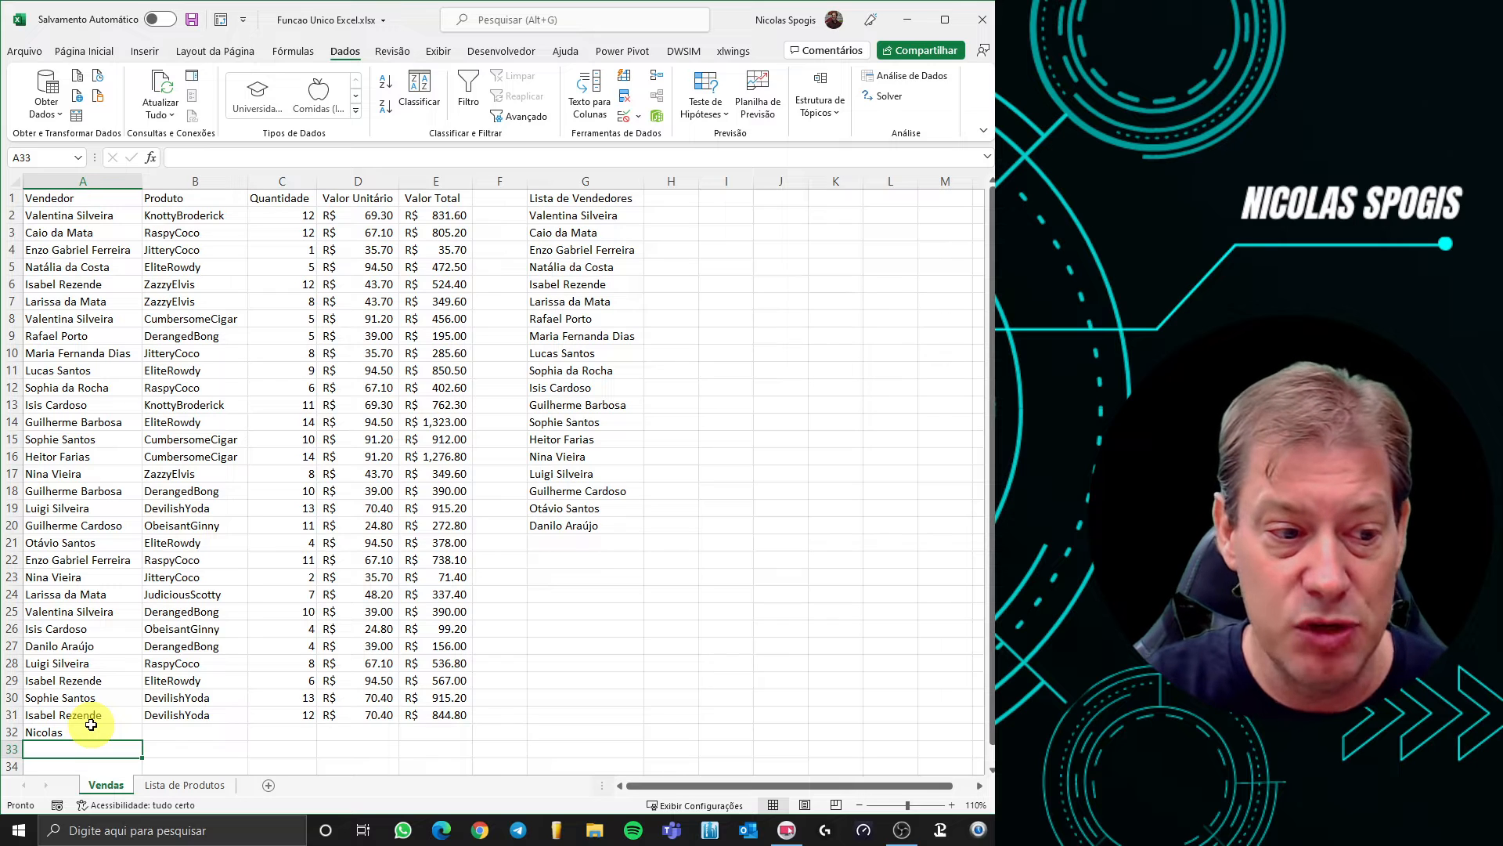
left_click(91, 726)
key("Delete")
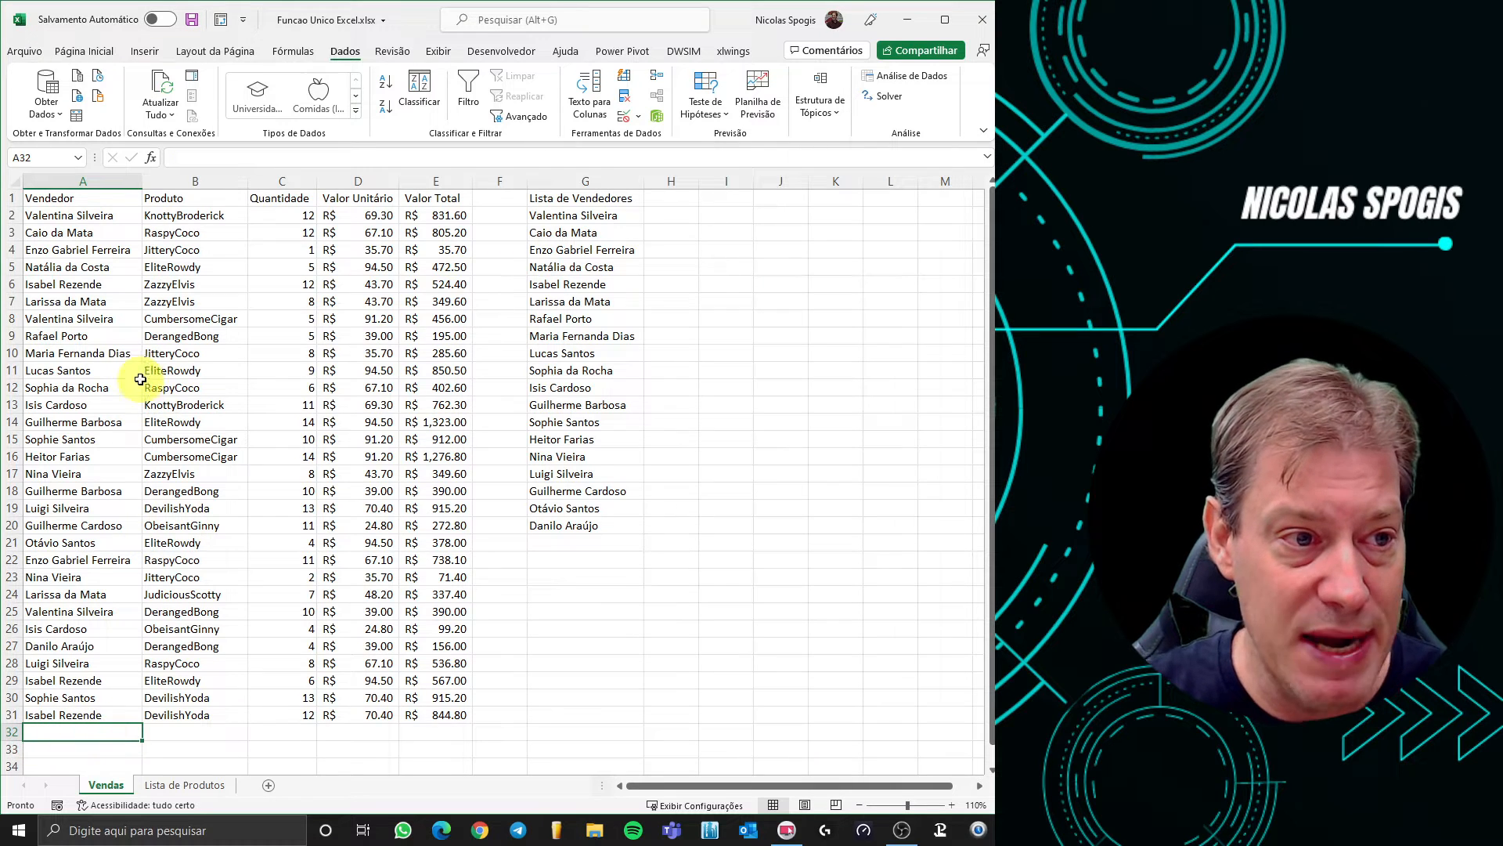
left_click_drag(106, 202, 440, 718)
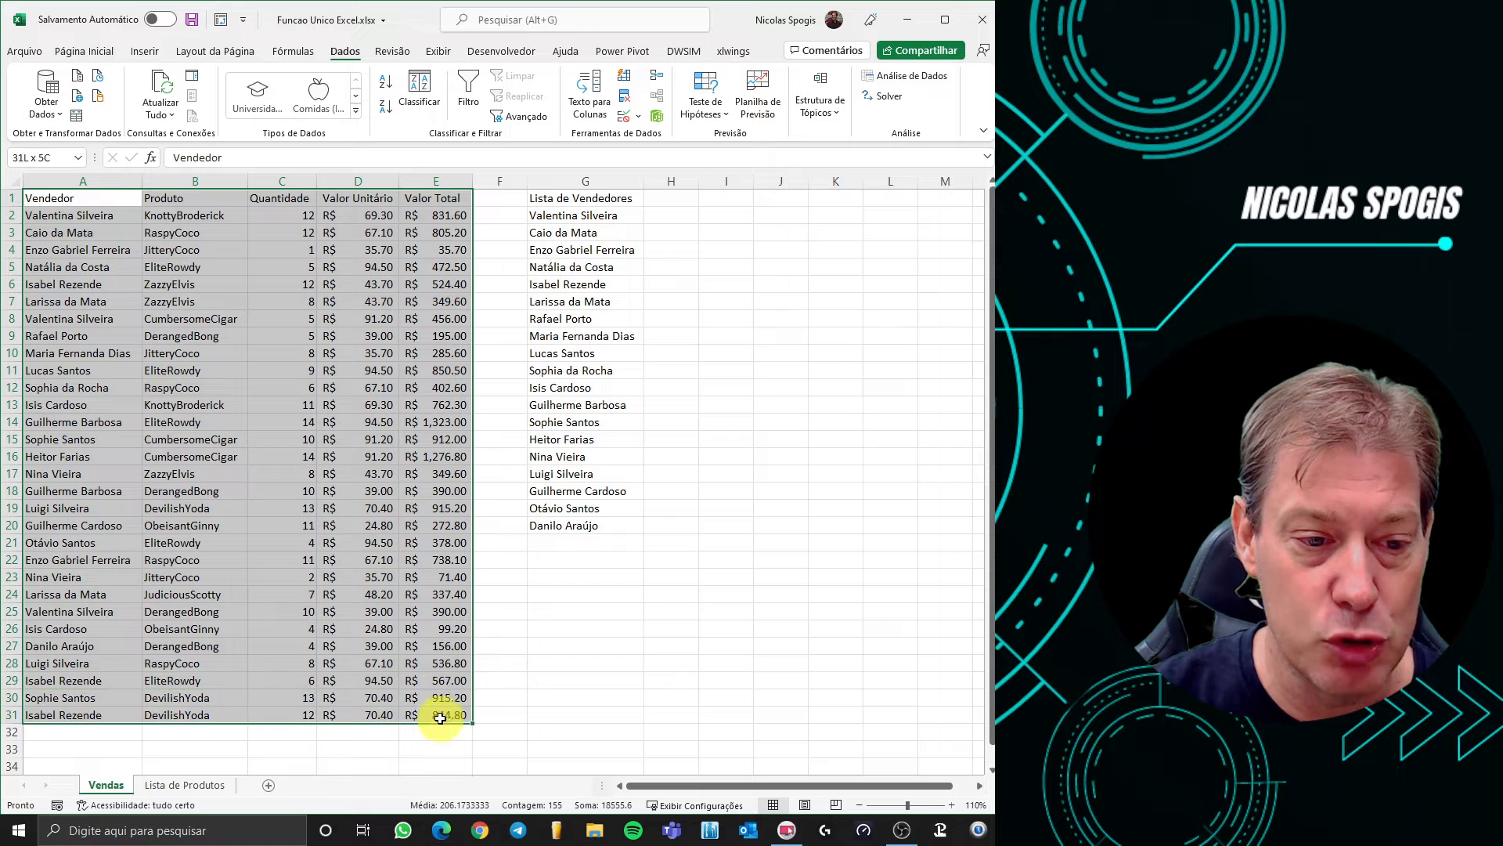
Convert the sales range A1:E31 into an Excel table with headers, Tabela1
left_click(145, 54)
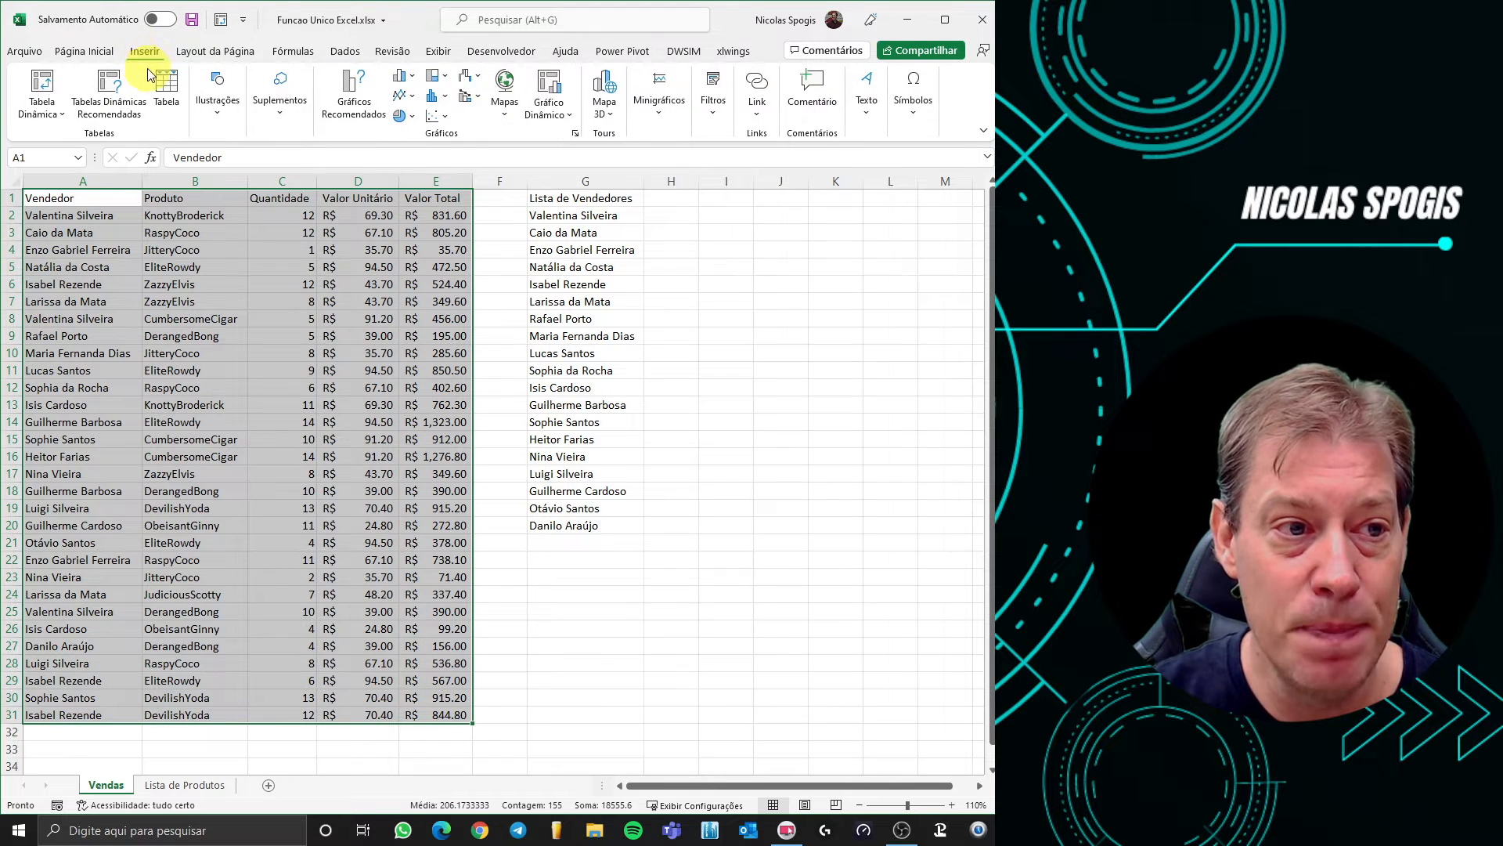
left_click(168, 83)
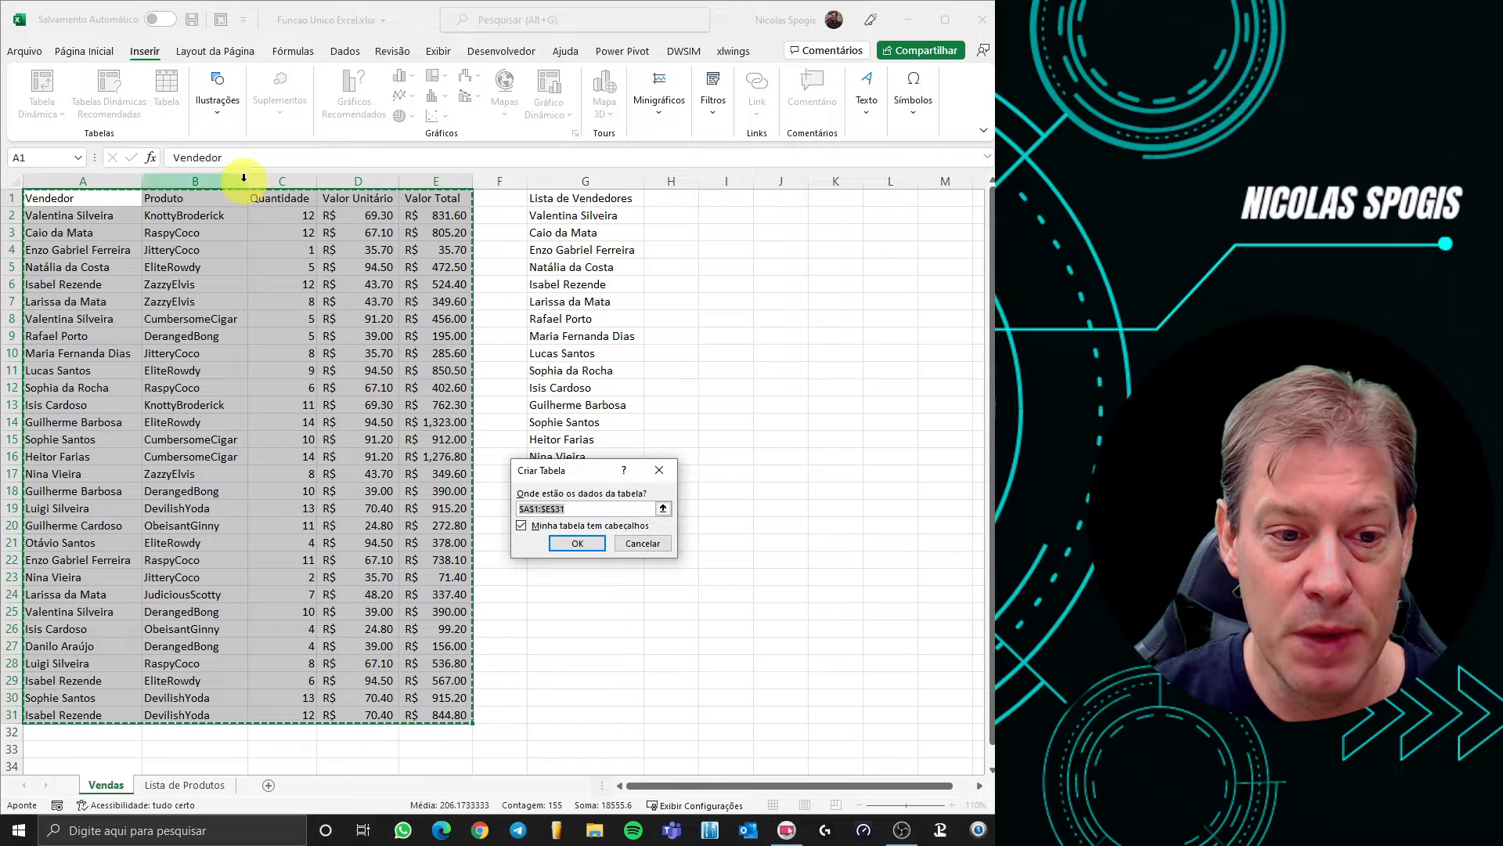
left_click(576, 545)
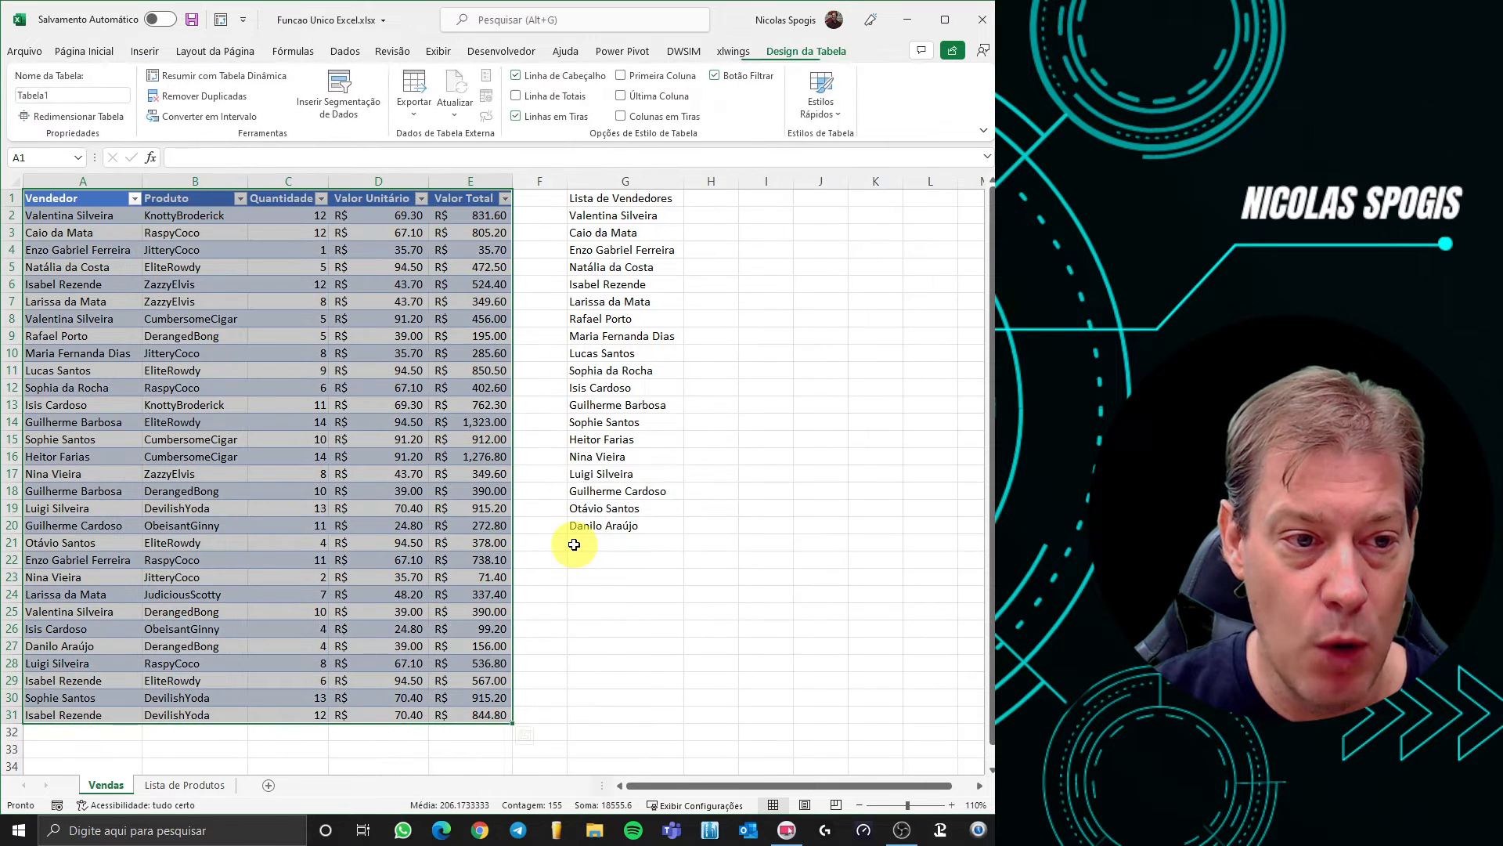
left_click(437, 553)
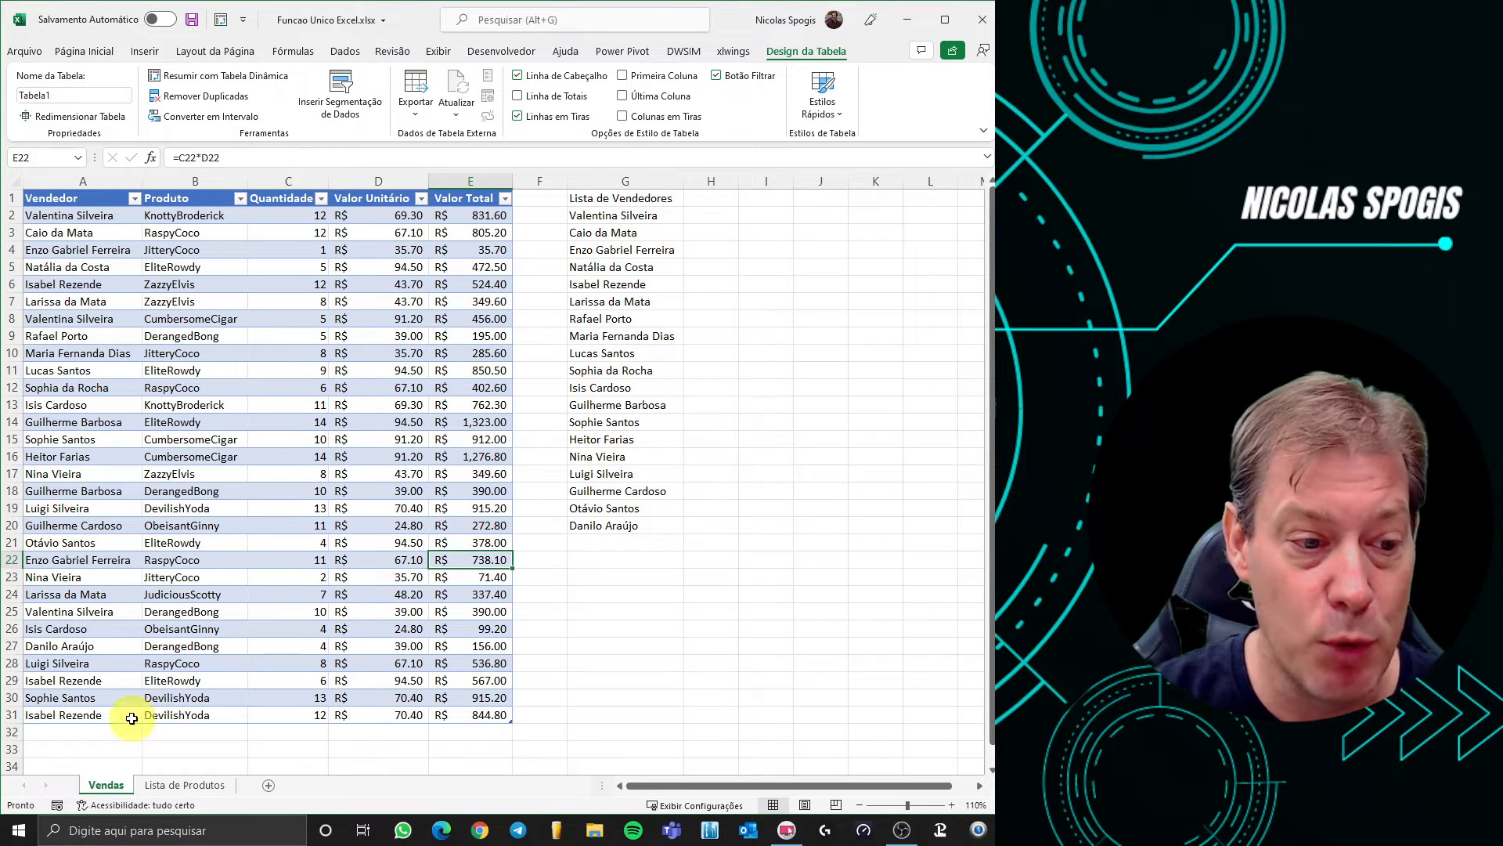
Add a new seller name in A32 so the table and G2 seller list expand
left_click(102, 730)
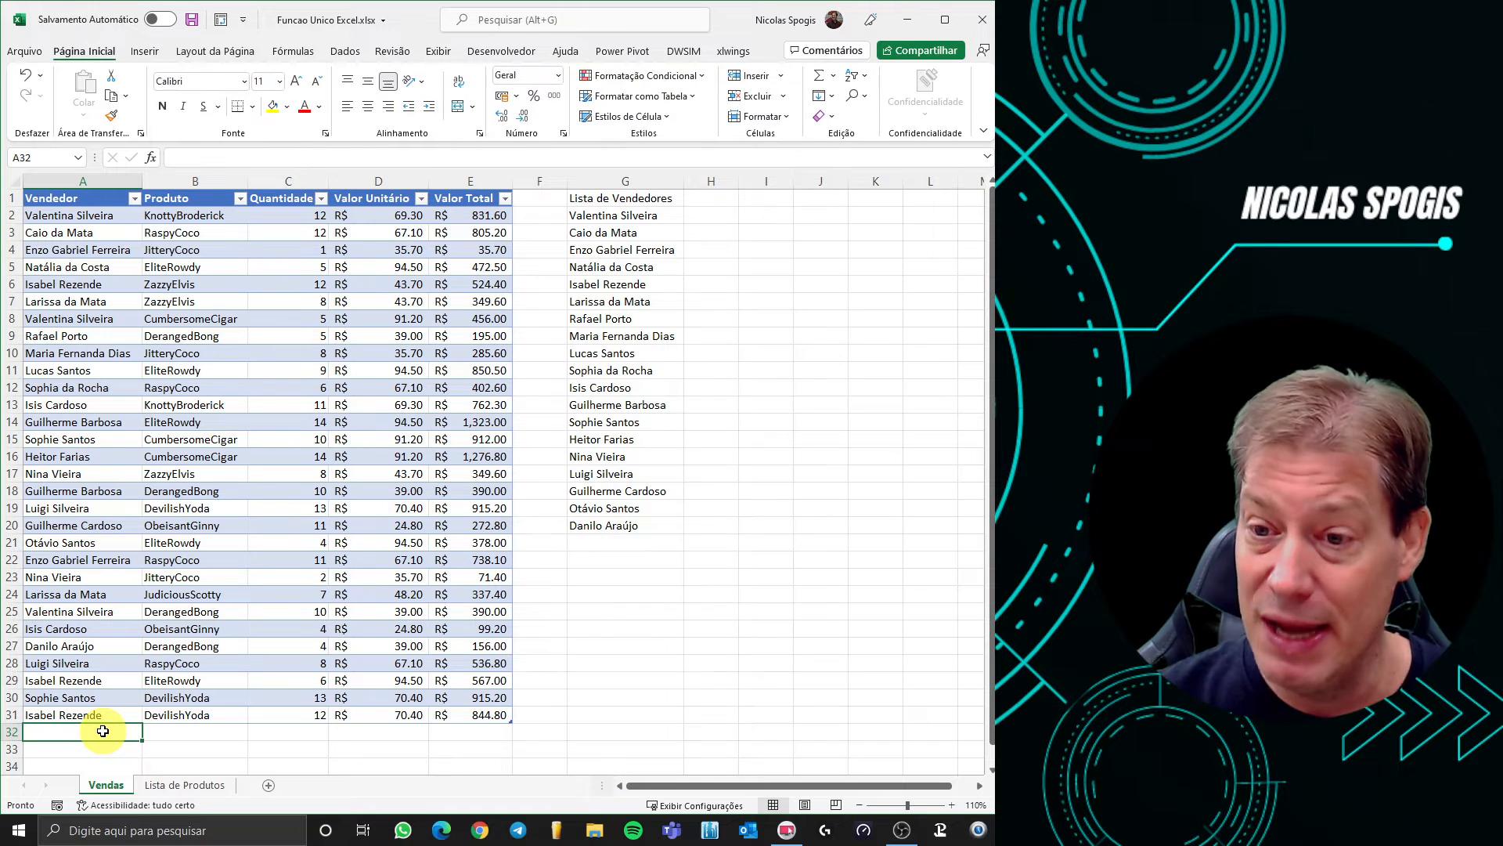
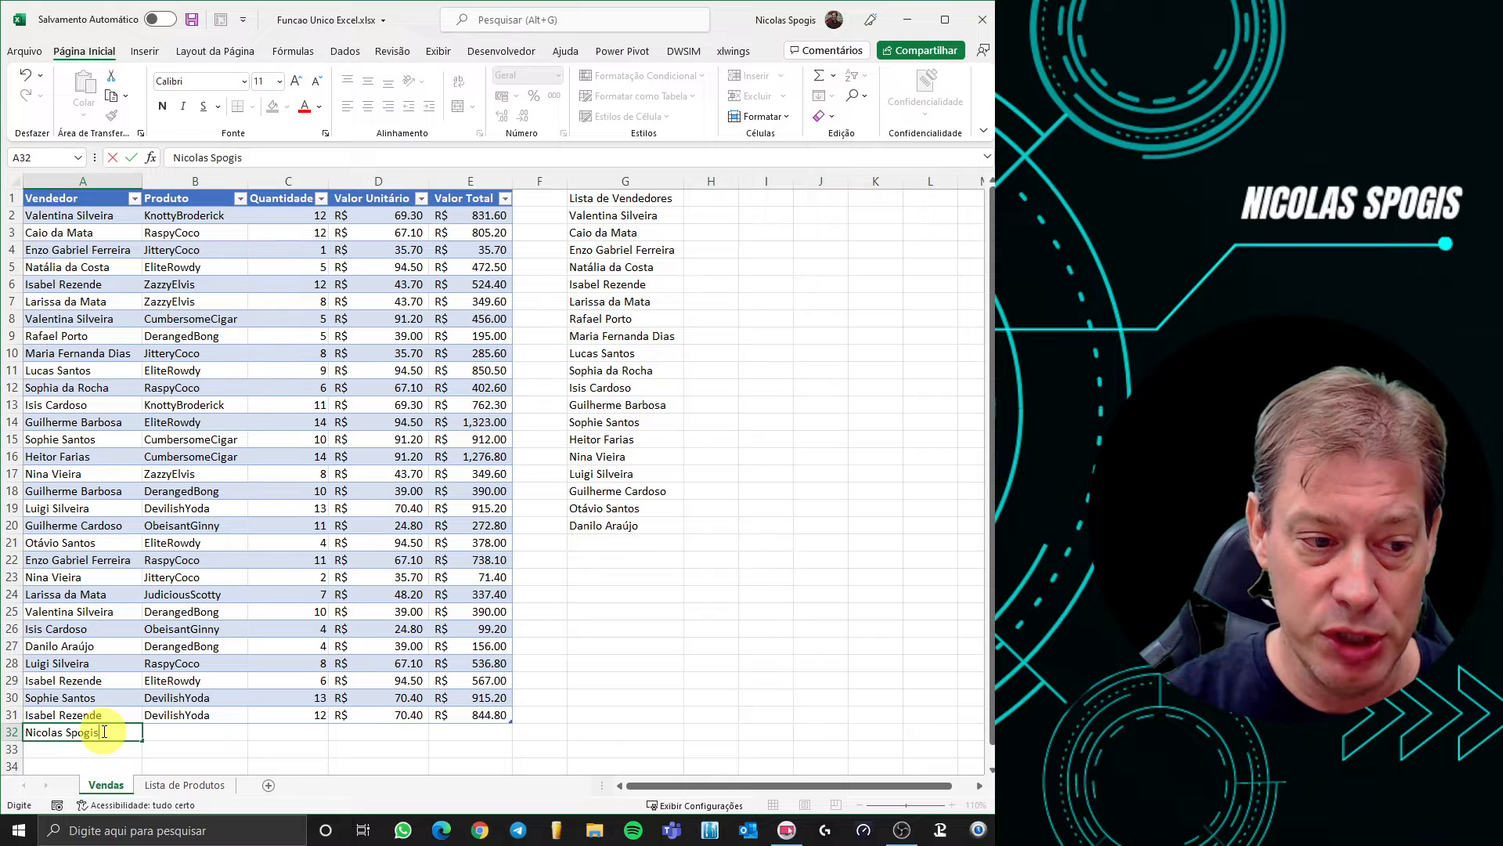
key("Return")
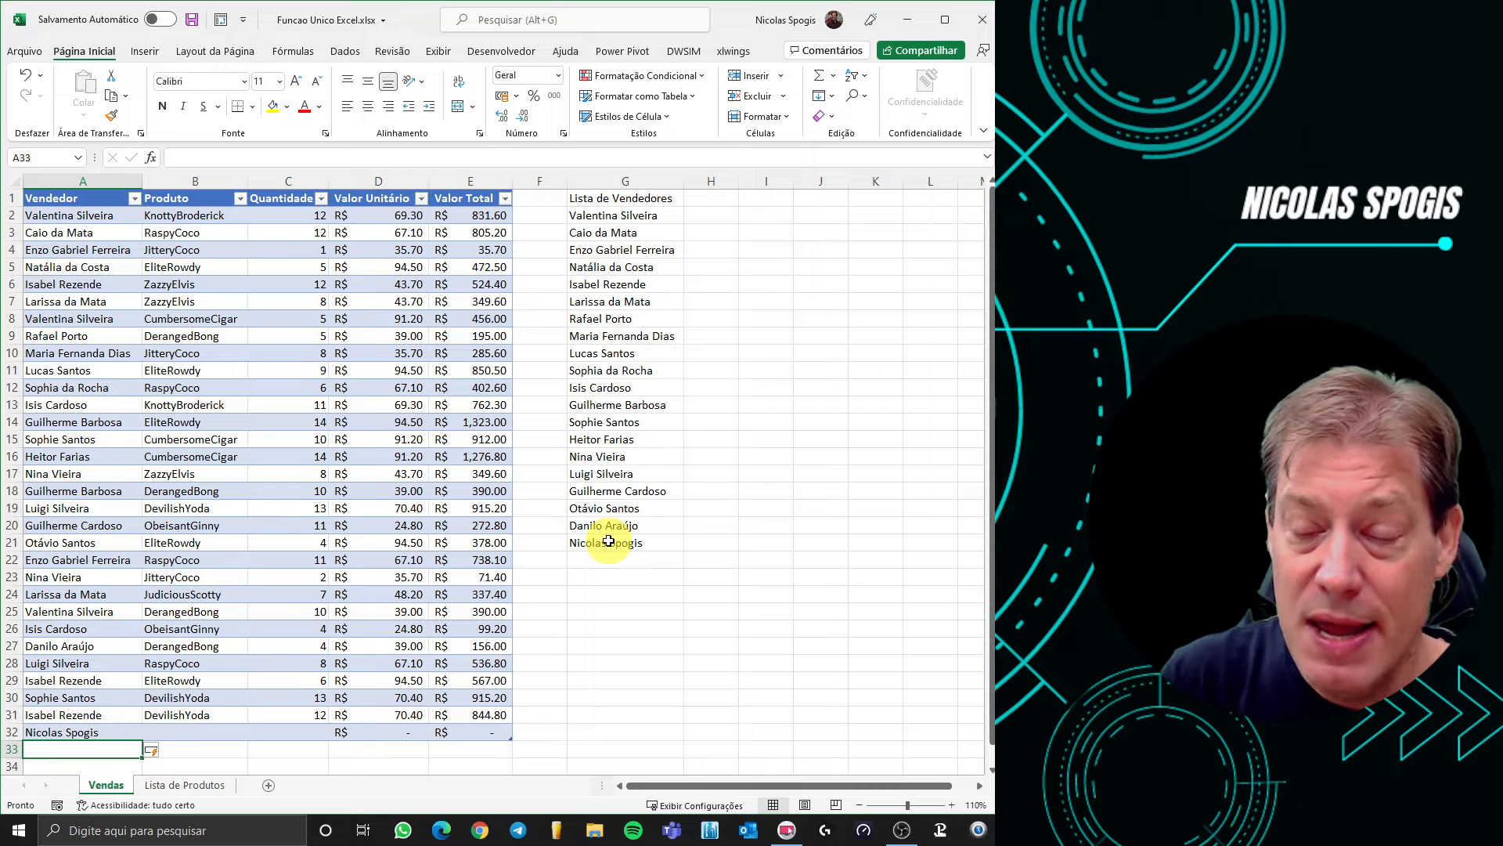
left_click(612, 213)
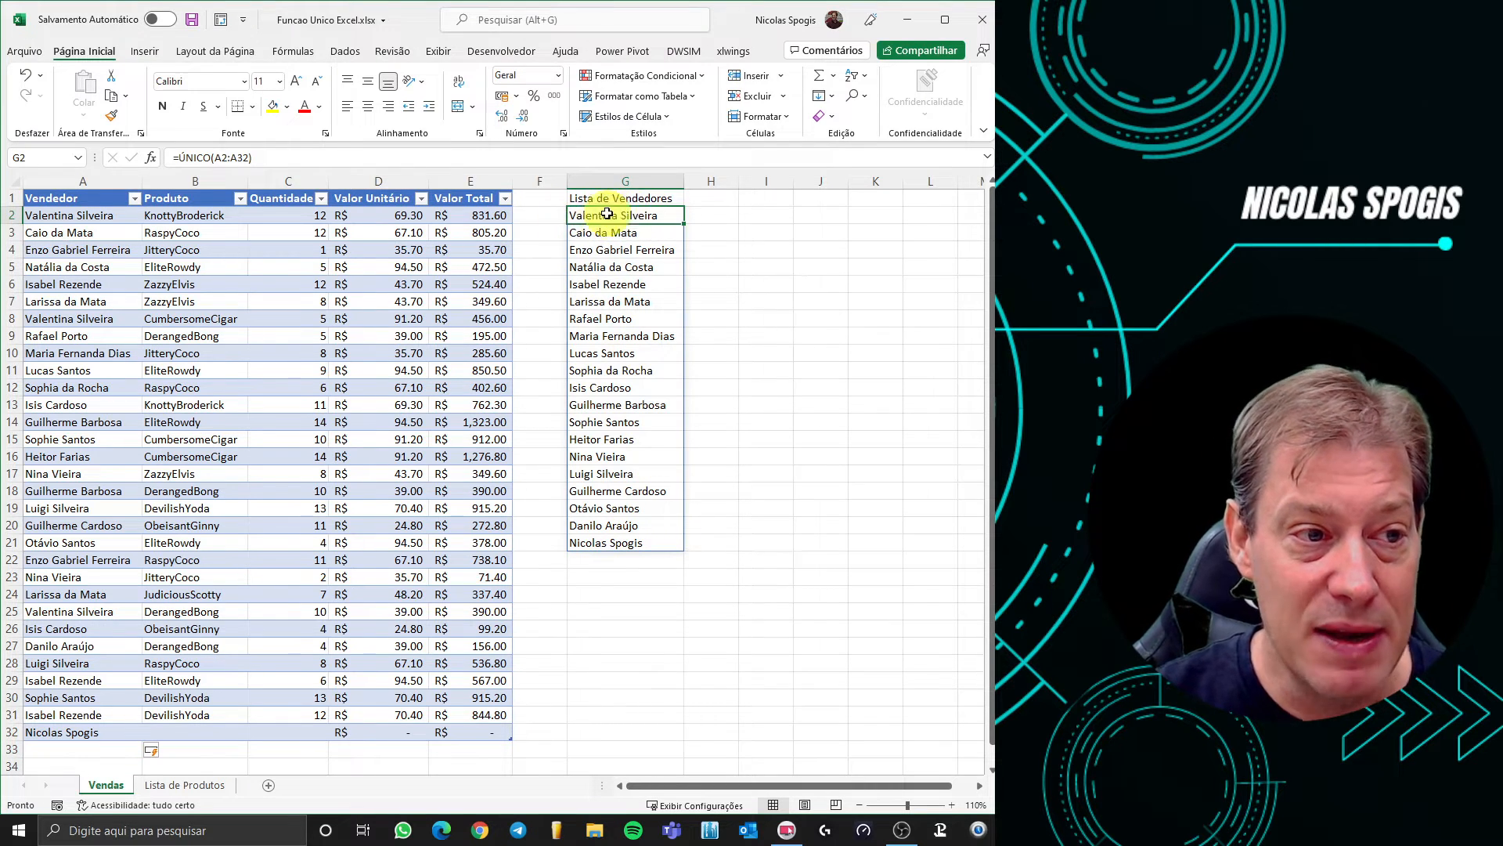
Change G2's formula to =CLASSIFICAR(ÚNICO(A2:A32)) to sort the seller names alphabetically
left_click(176, 158)
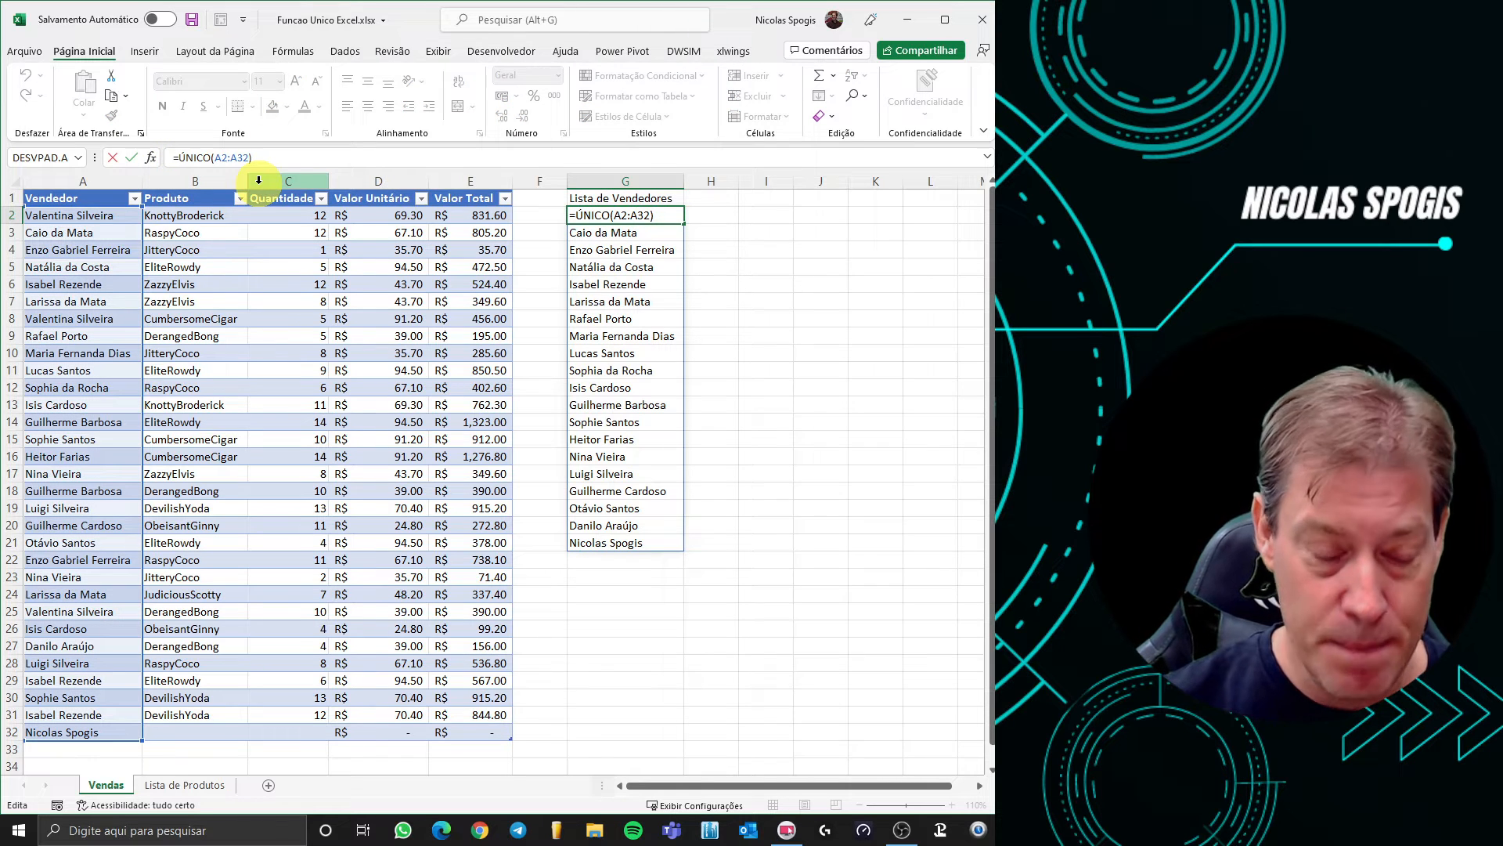
type("cl")
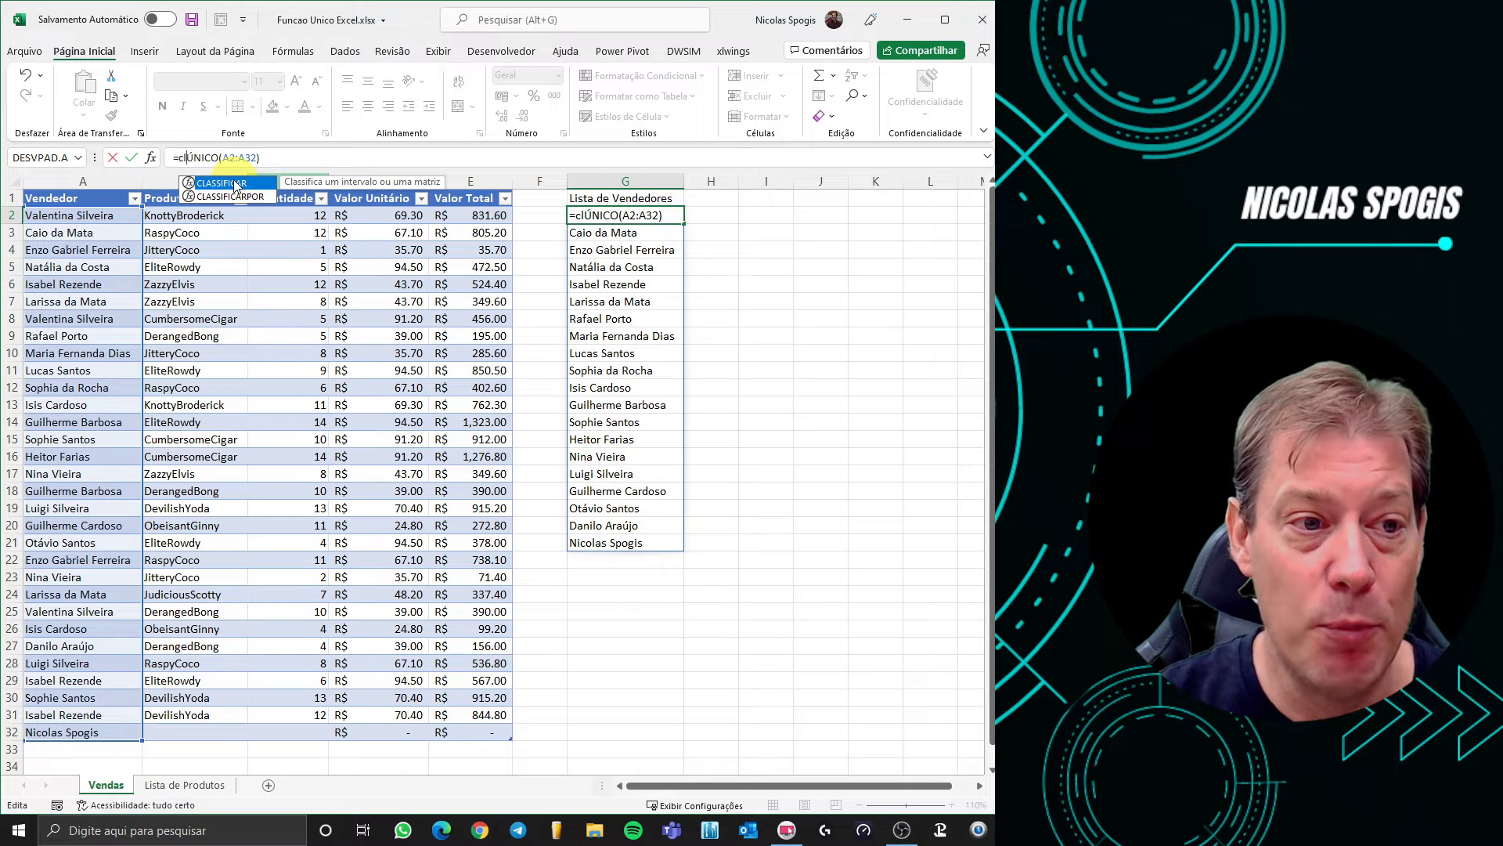
double_click(234, 186)
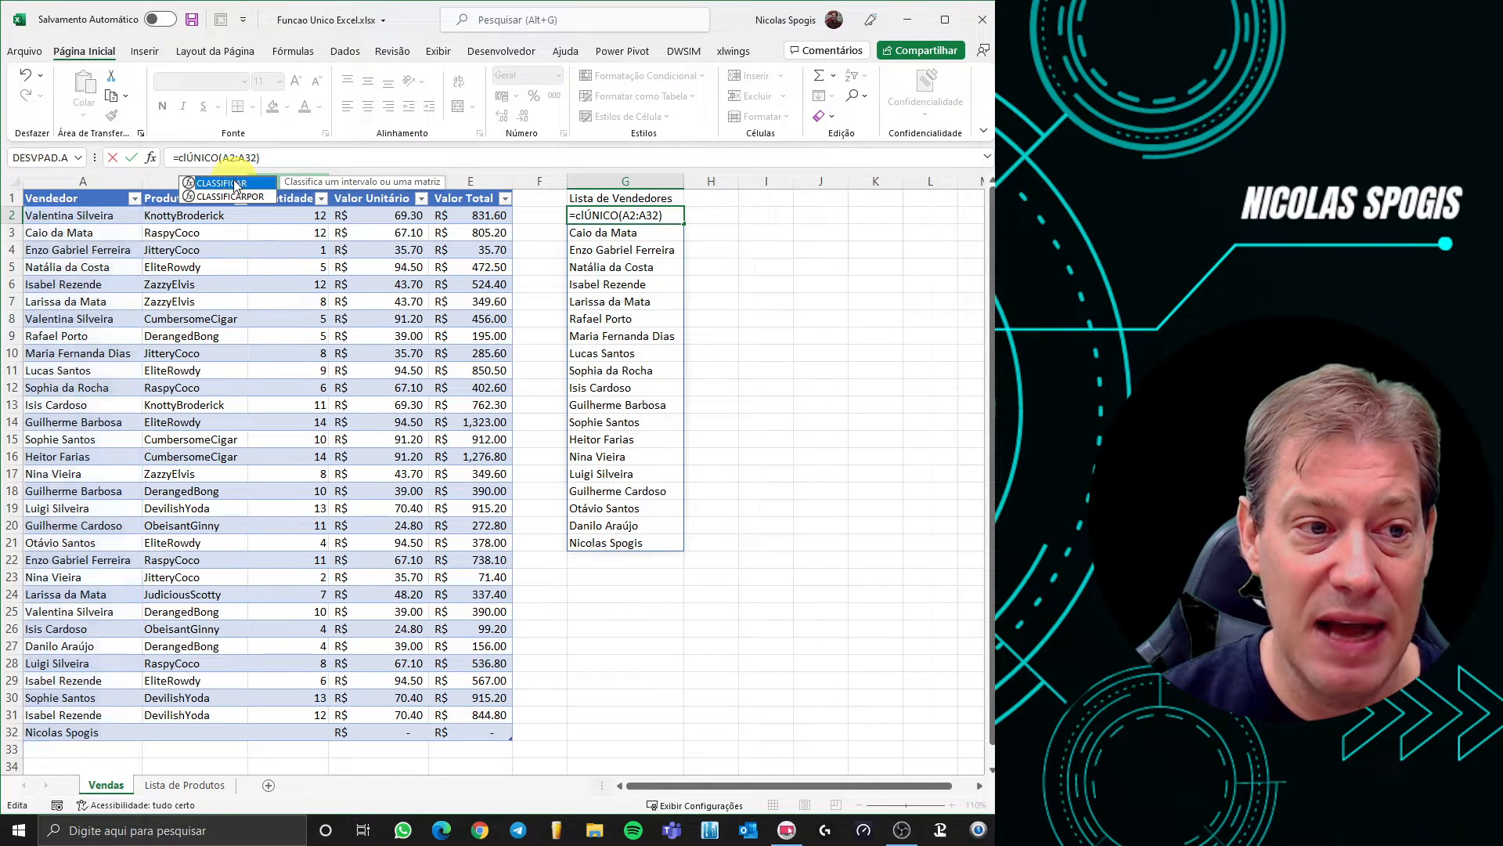
left_click(345, 156)
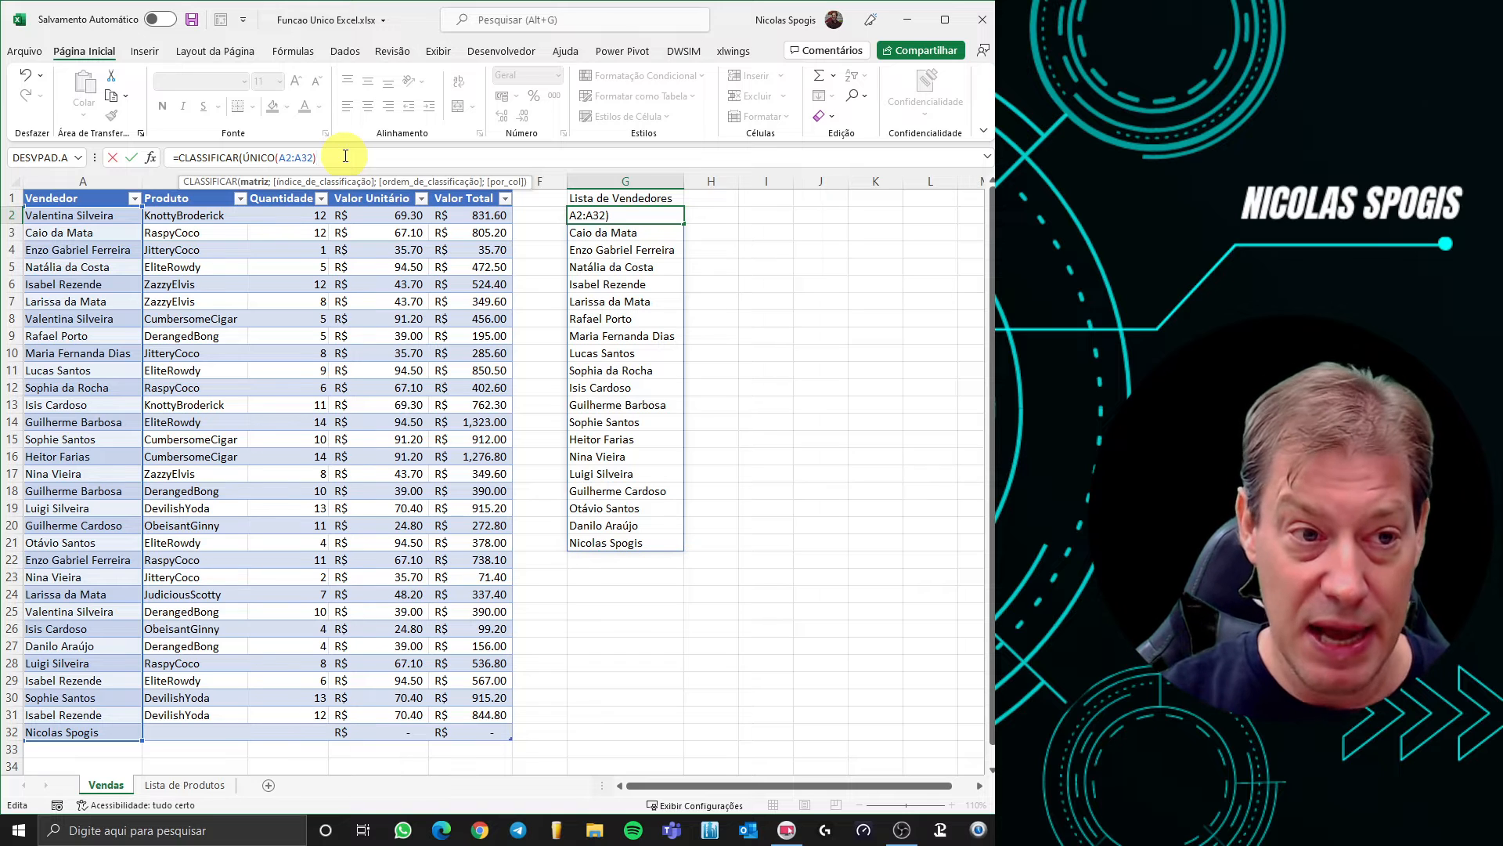
type(")")
key("Return")
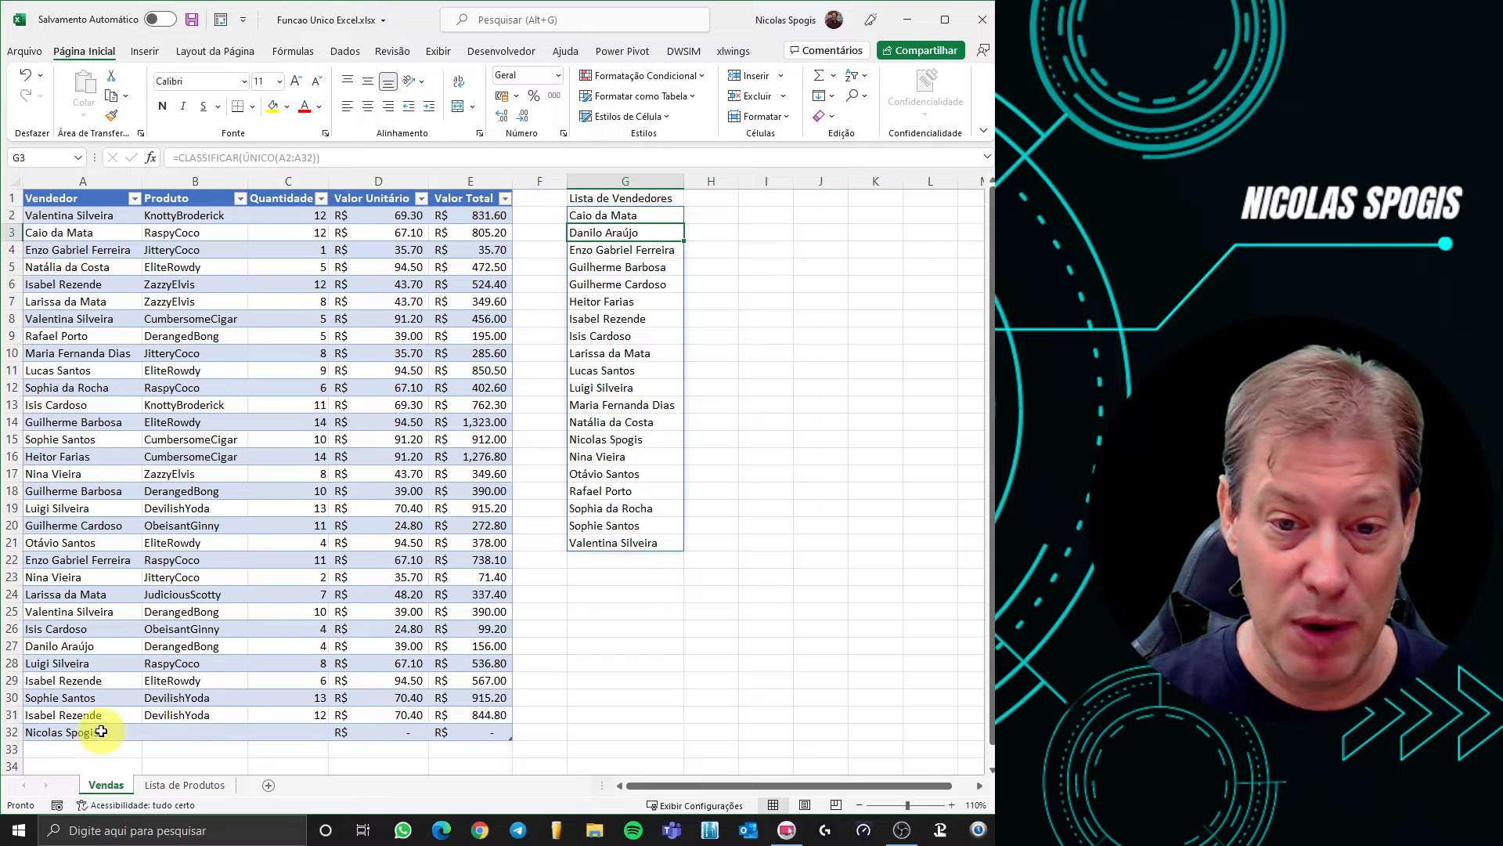
Enter the repeated seller name in A33, then misspell it with an extra 's'
left_click(68, 746)
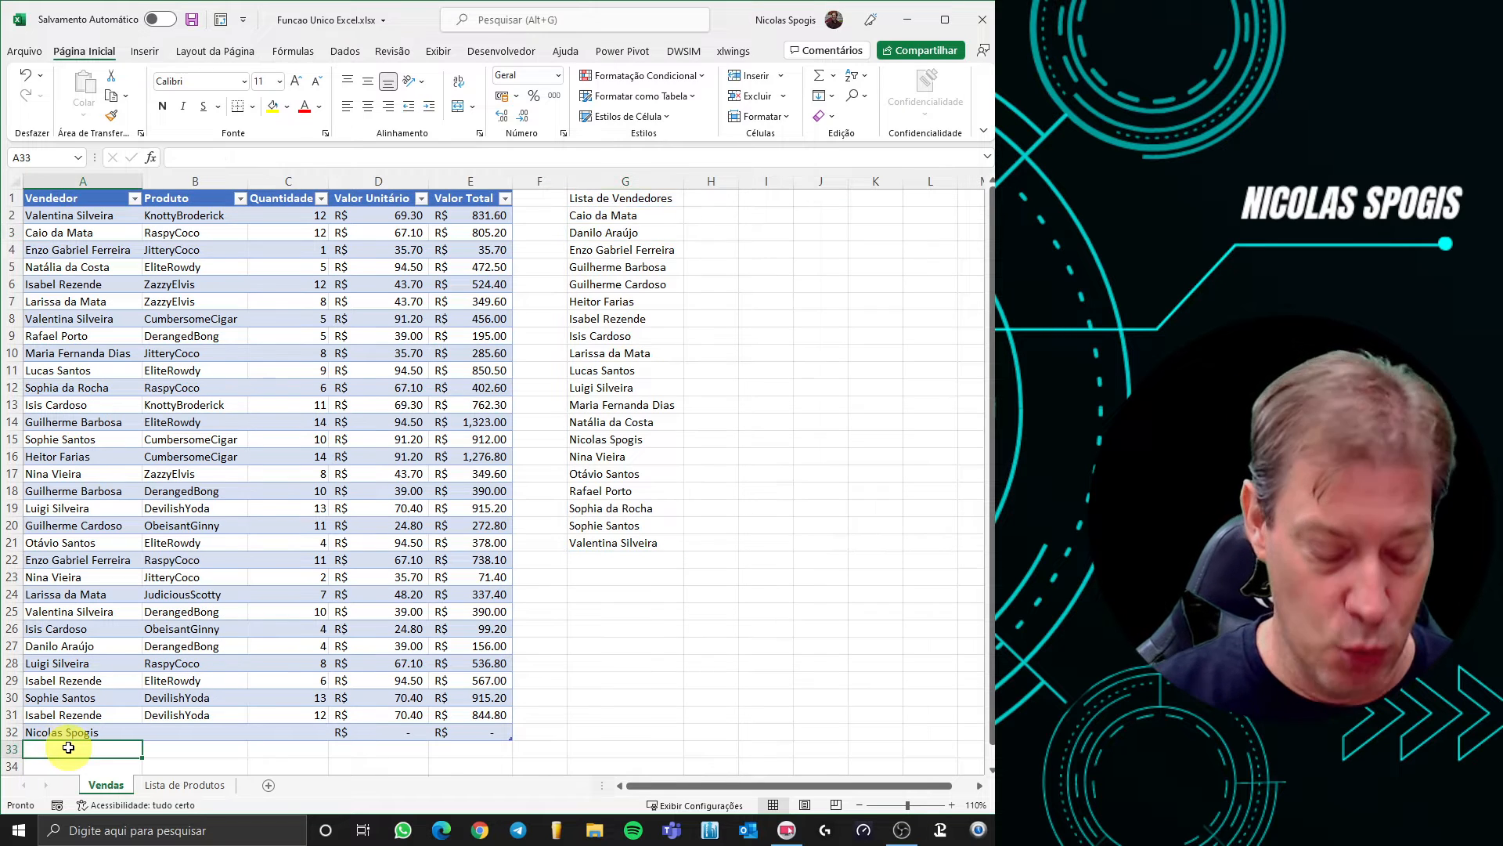
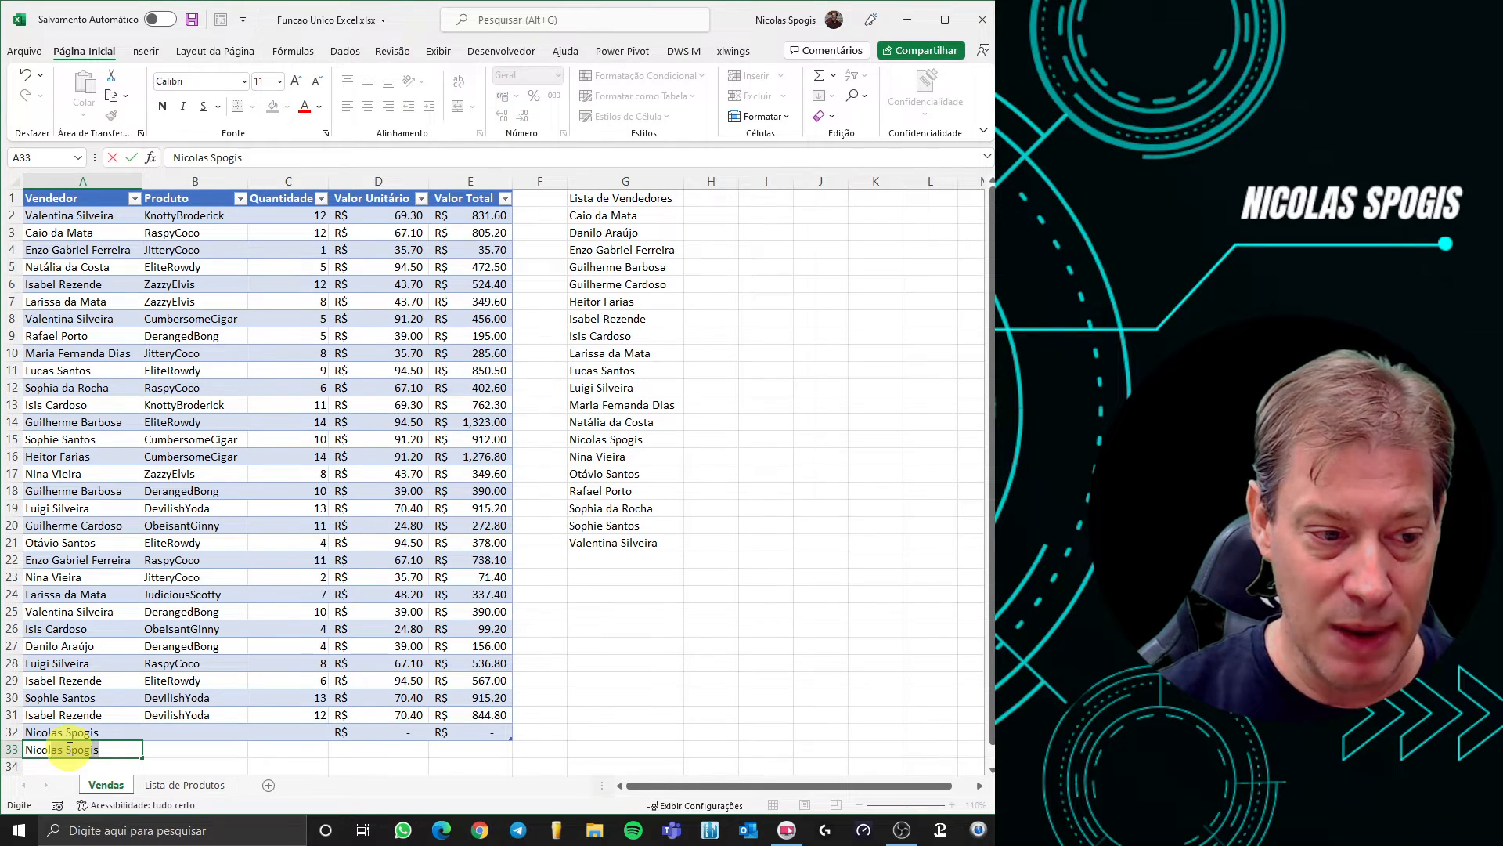
key("Tab")
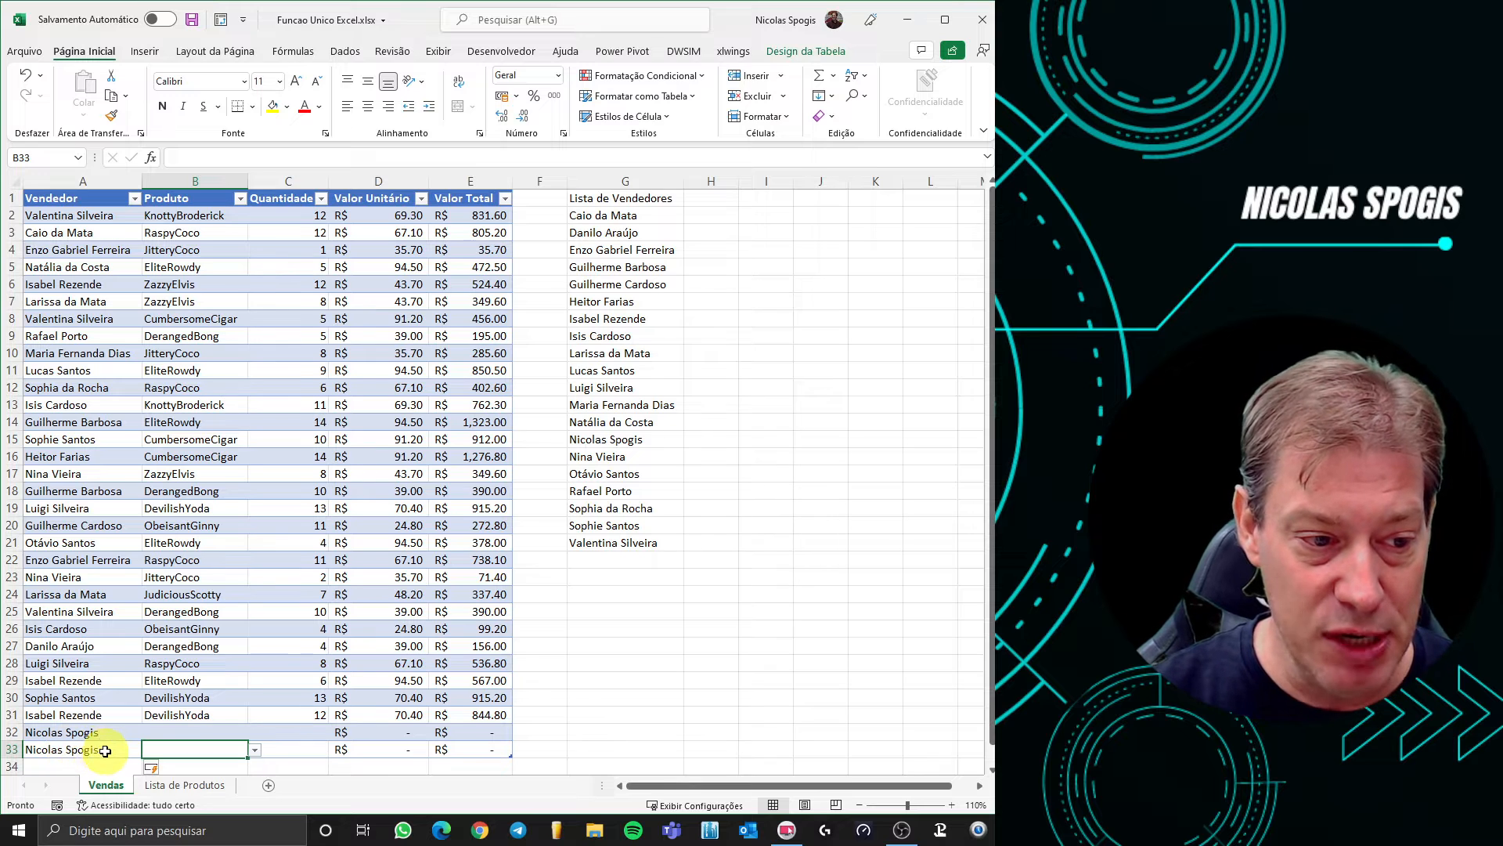
double_click(103, 749)
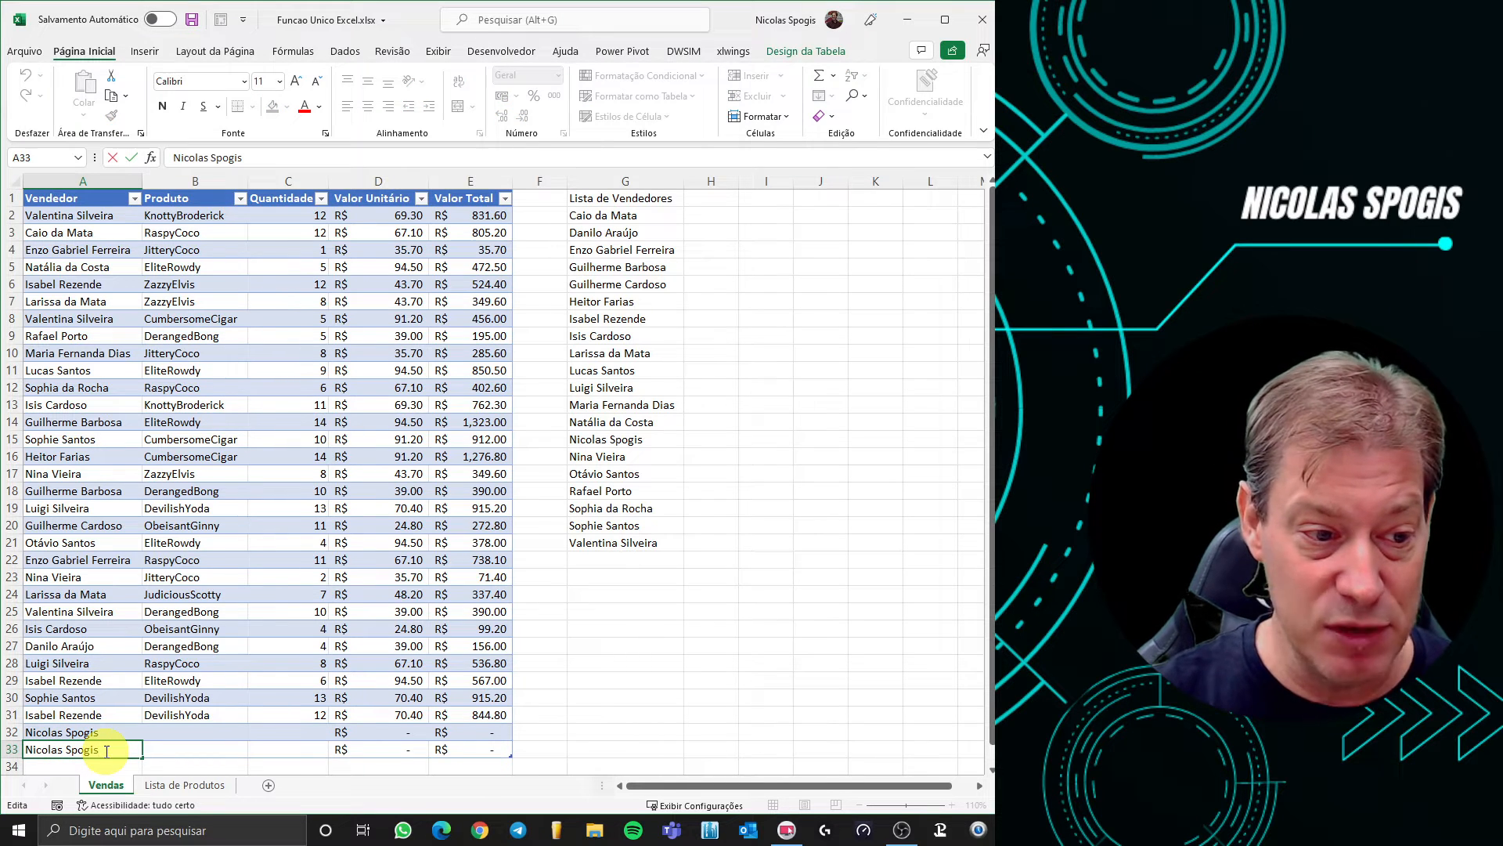
type("s")
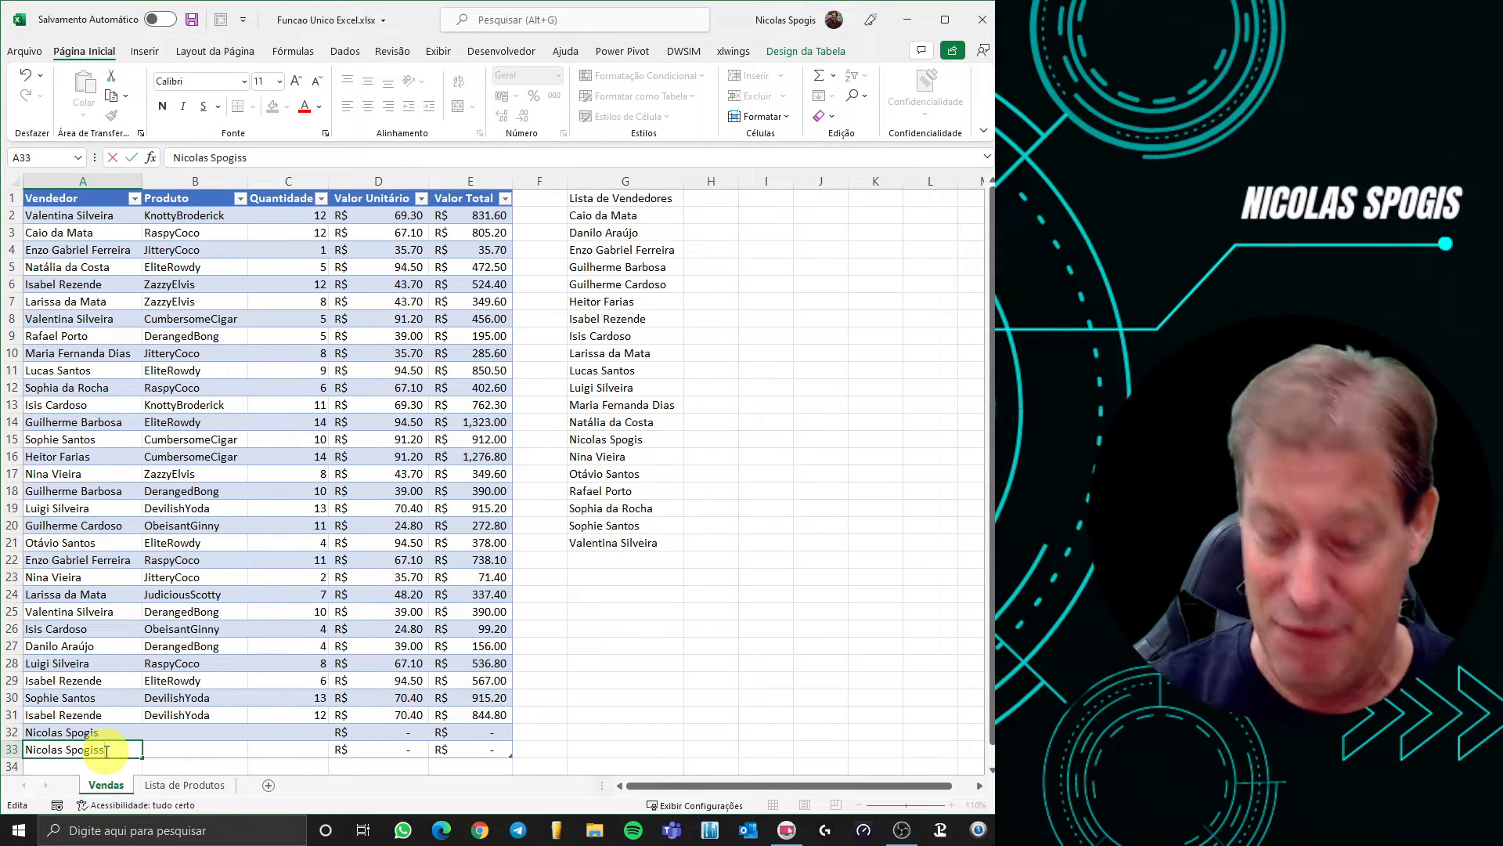
key("Return")
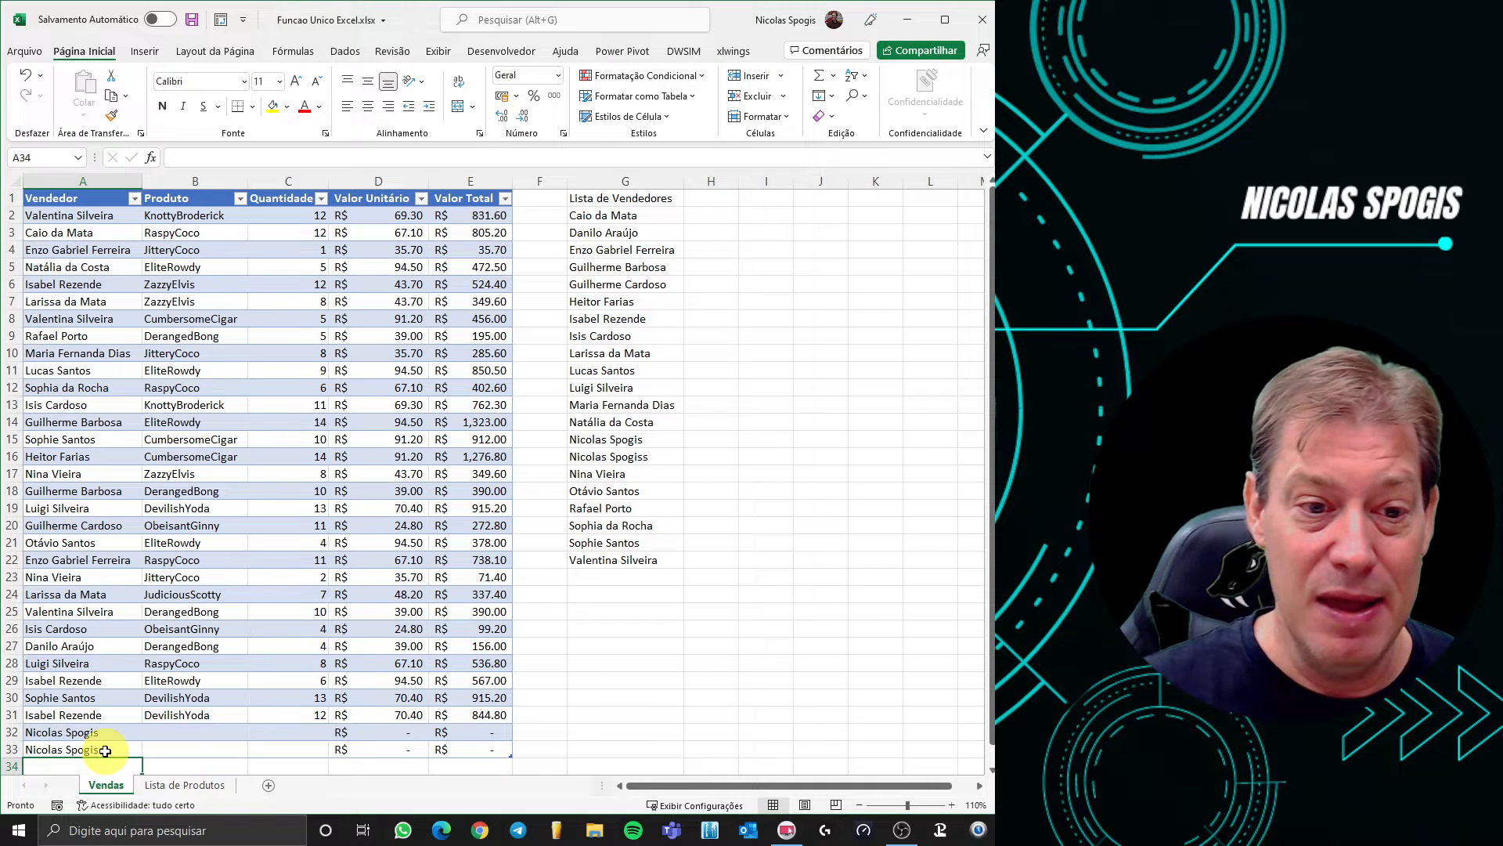
Inspect the near-duplicate names in the seller list and copy the misspelled name from A33
left_click_drag(614, 435, 621, 453)
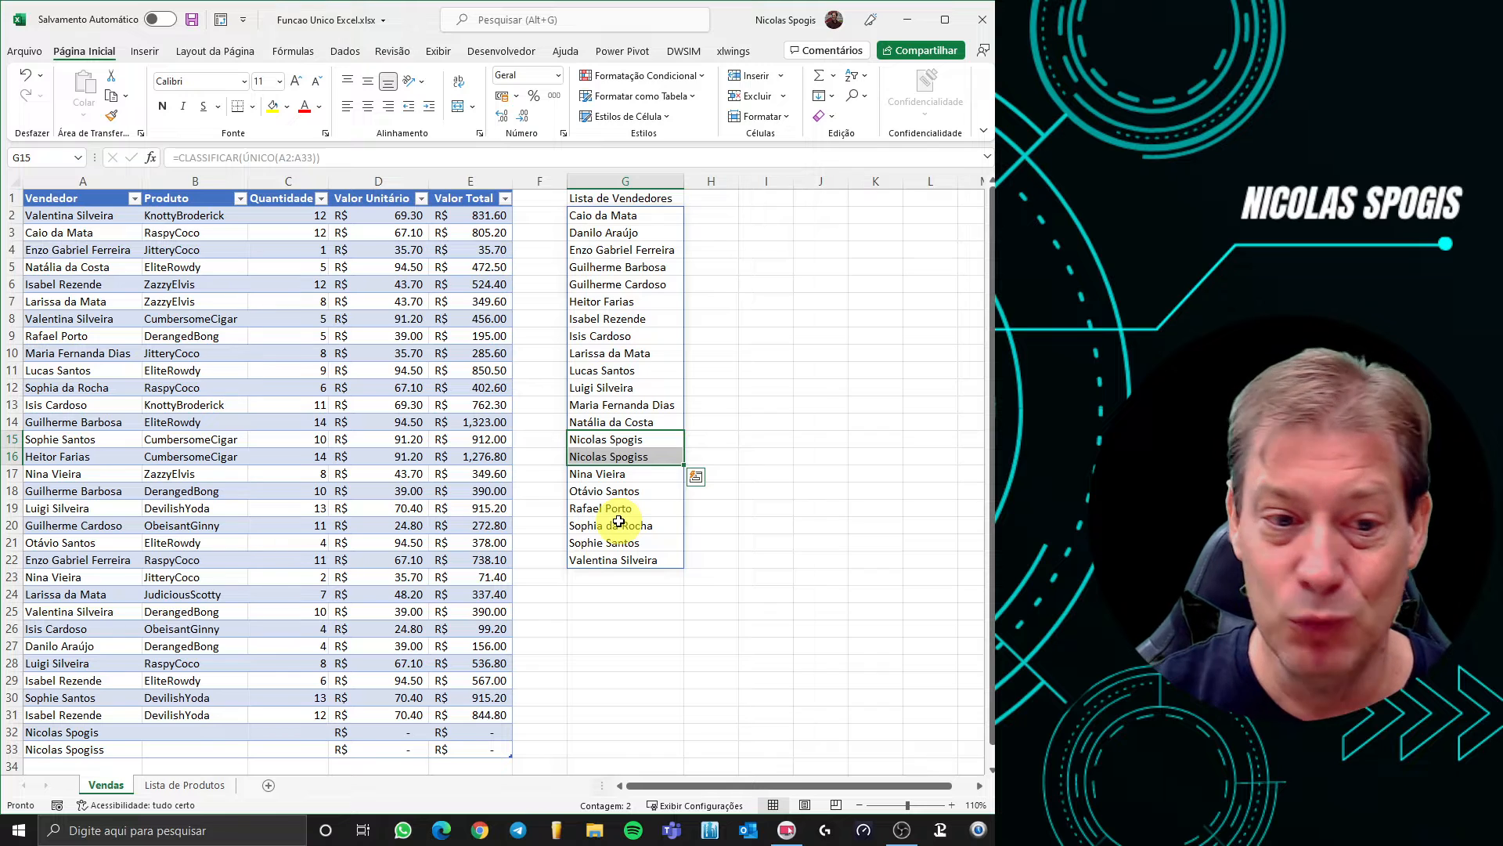
left_click(628, 461)
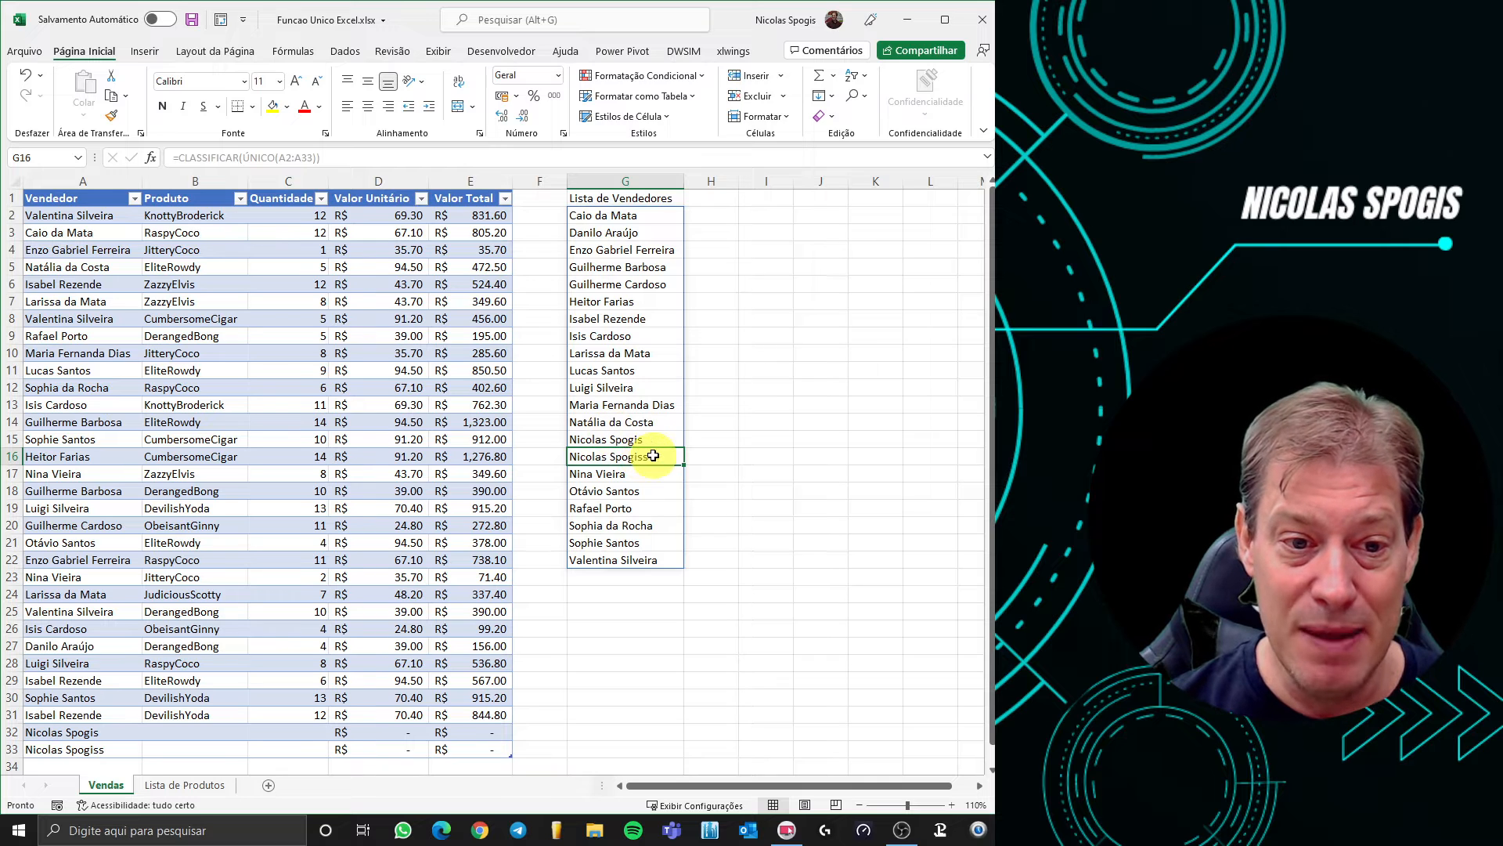
key("BackSpace")
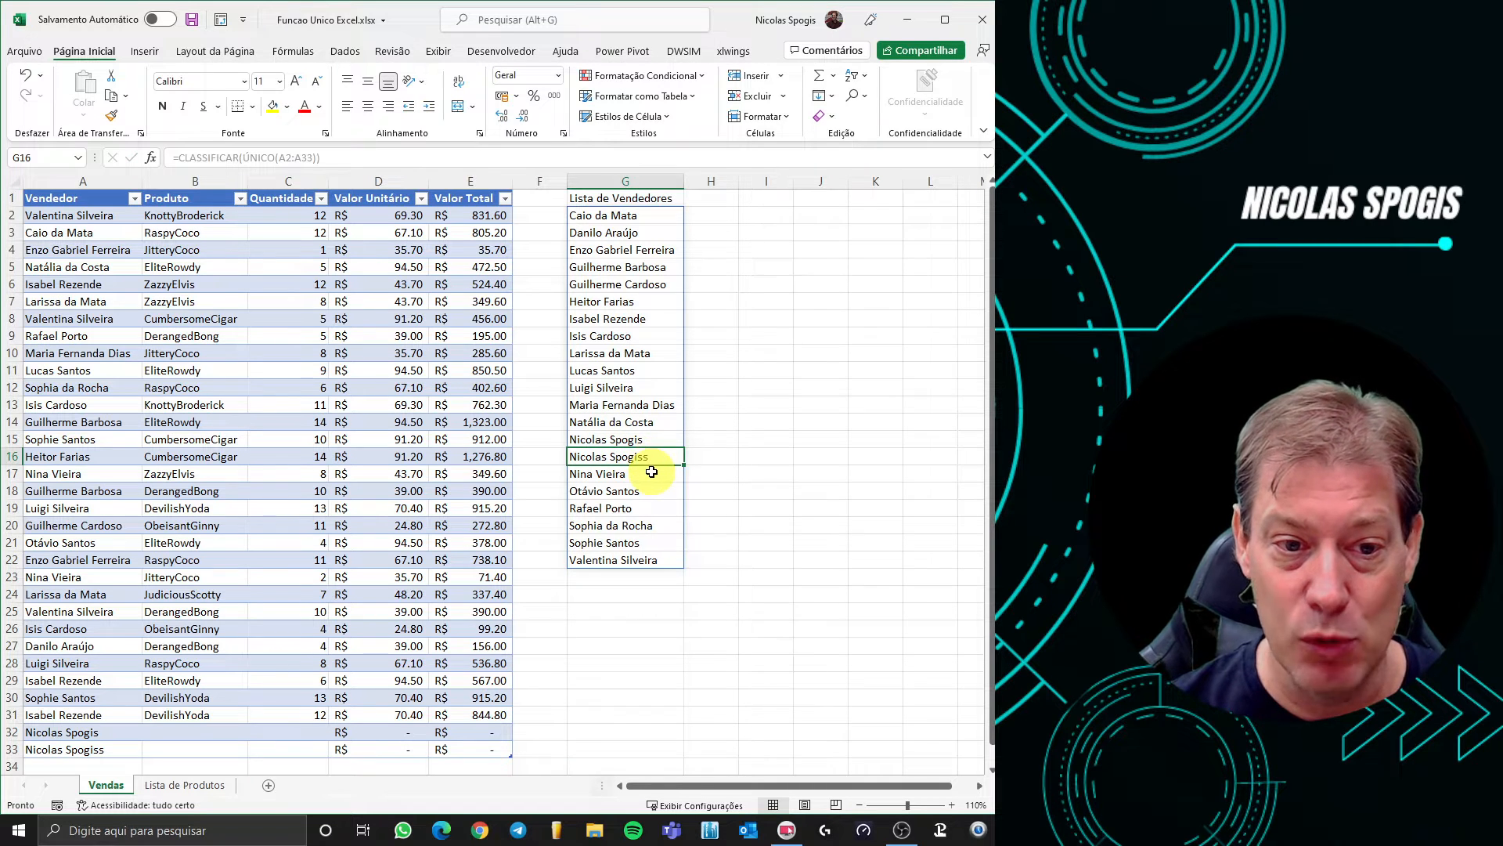
left_click(94, 749)
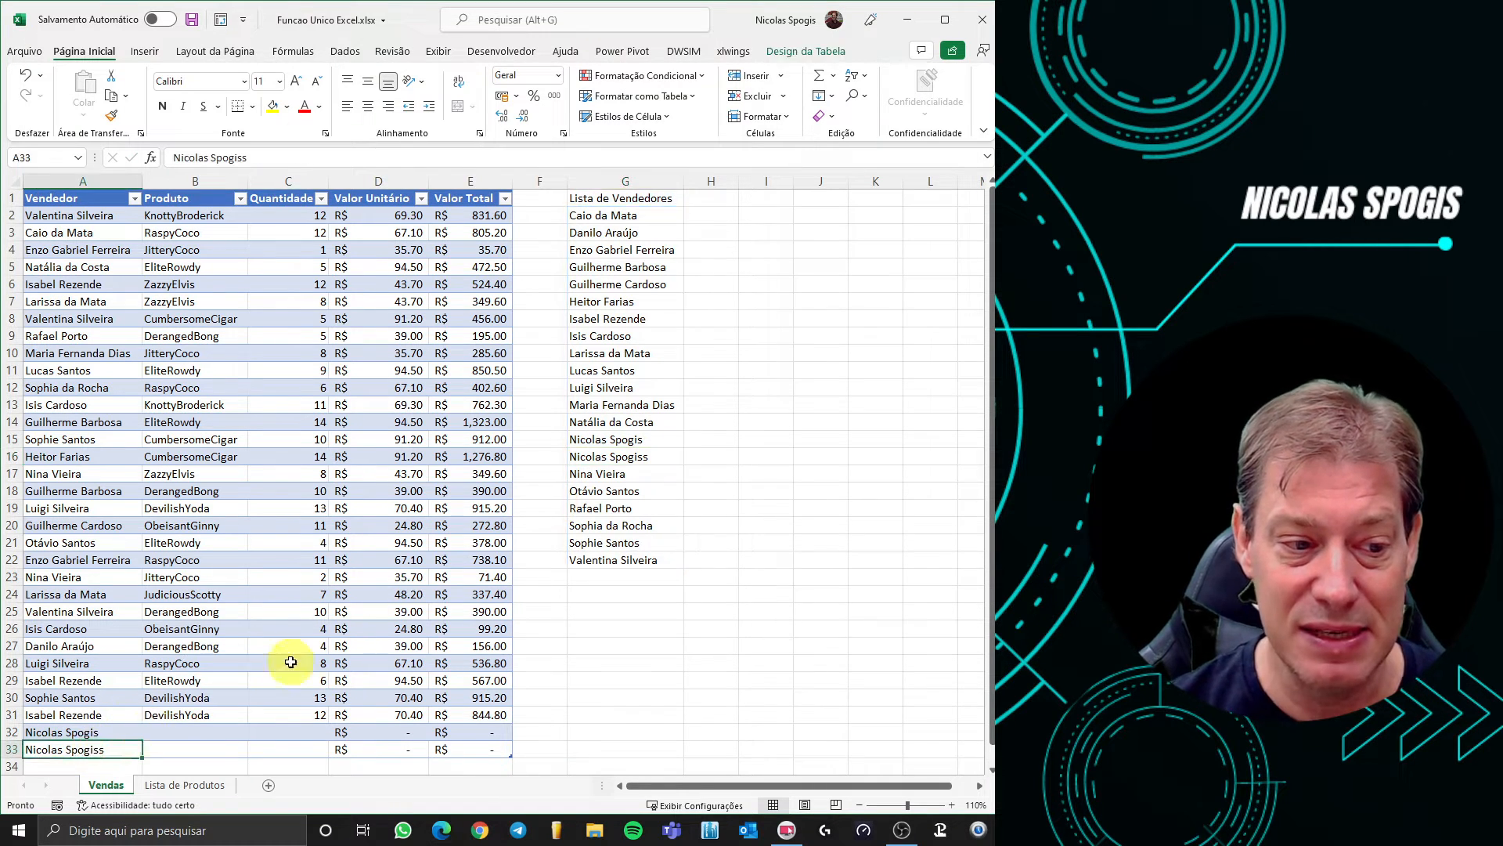
key("ctrl+c")
left_click(599, 561)
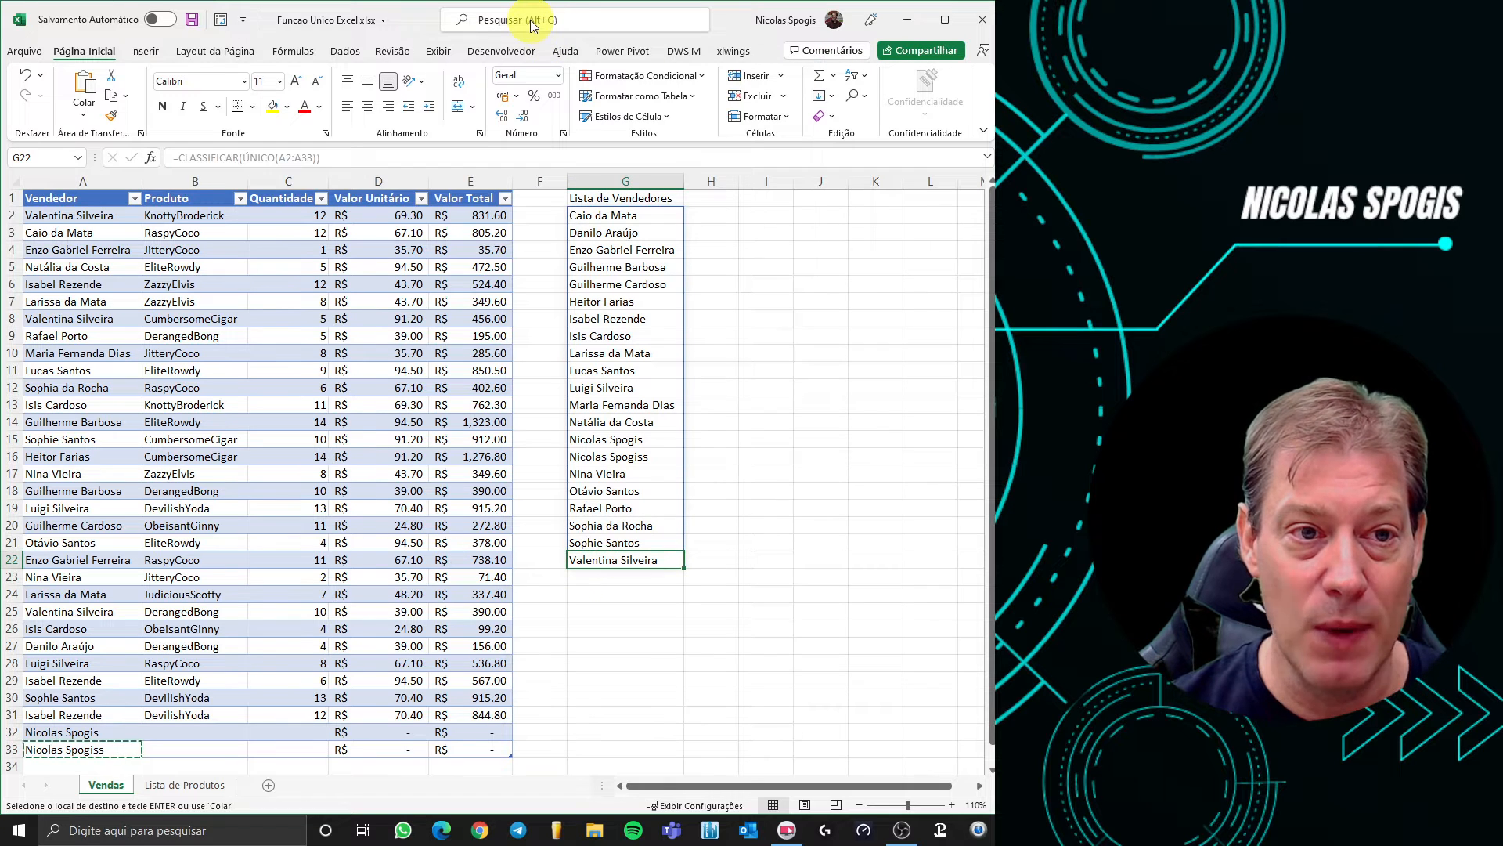
Use Find and Replace to replace the misspelled seller name with the correct spelling everywhere
left_click(531, 20)
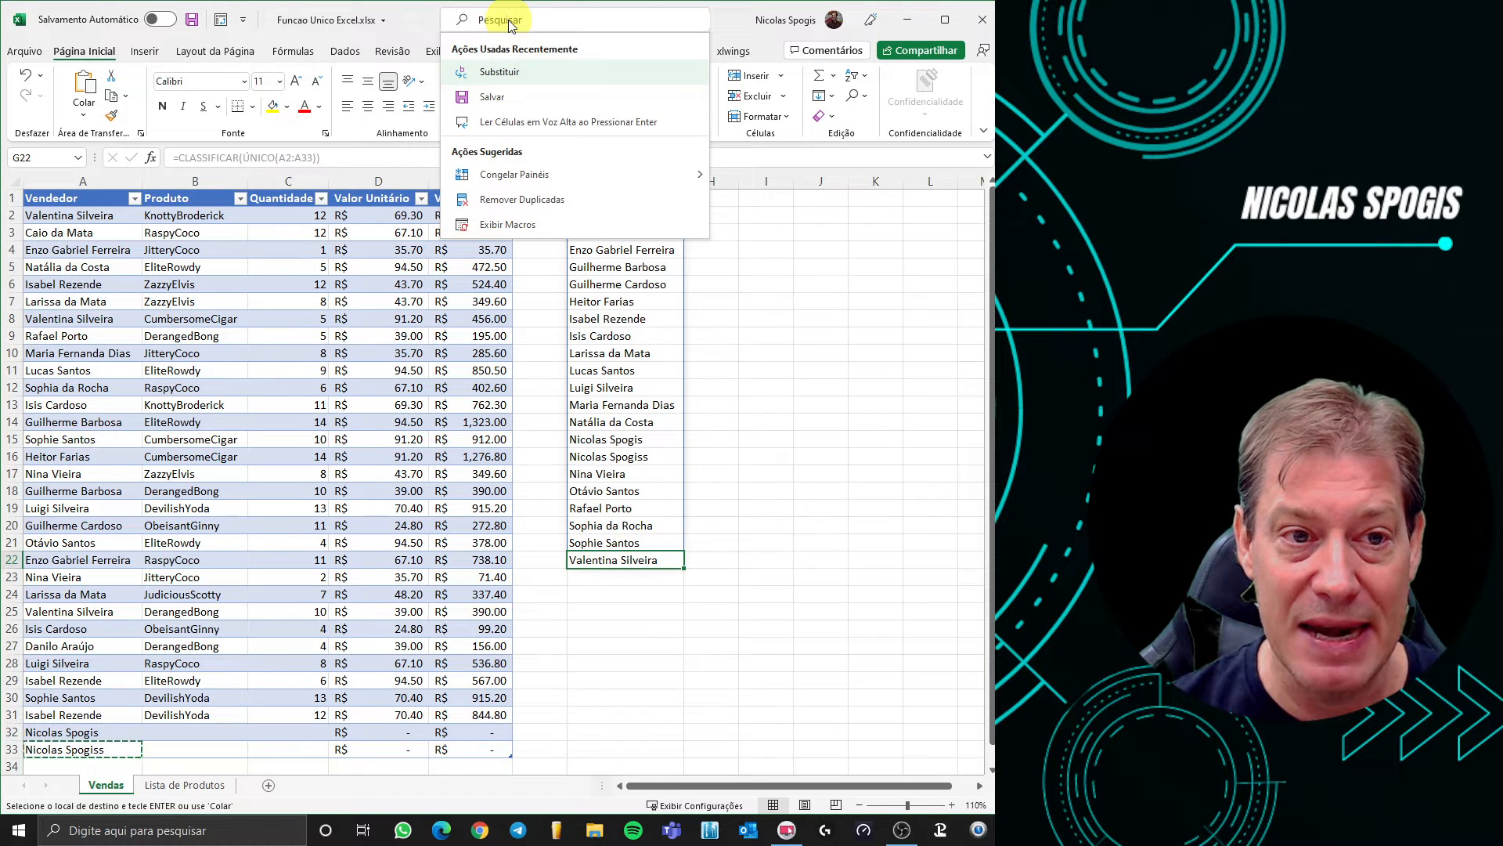
left_click(492, 76)
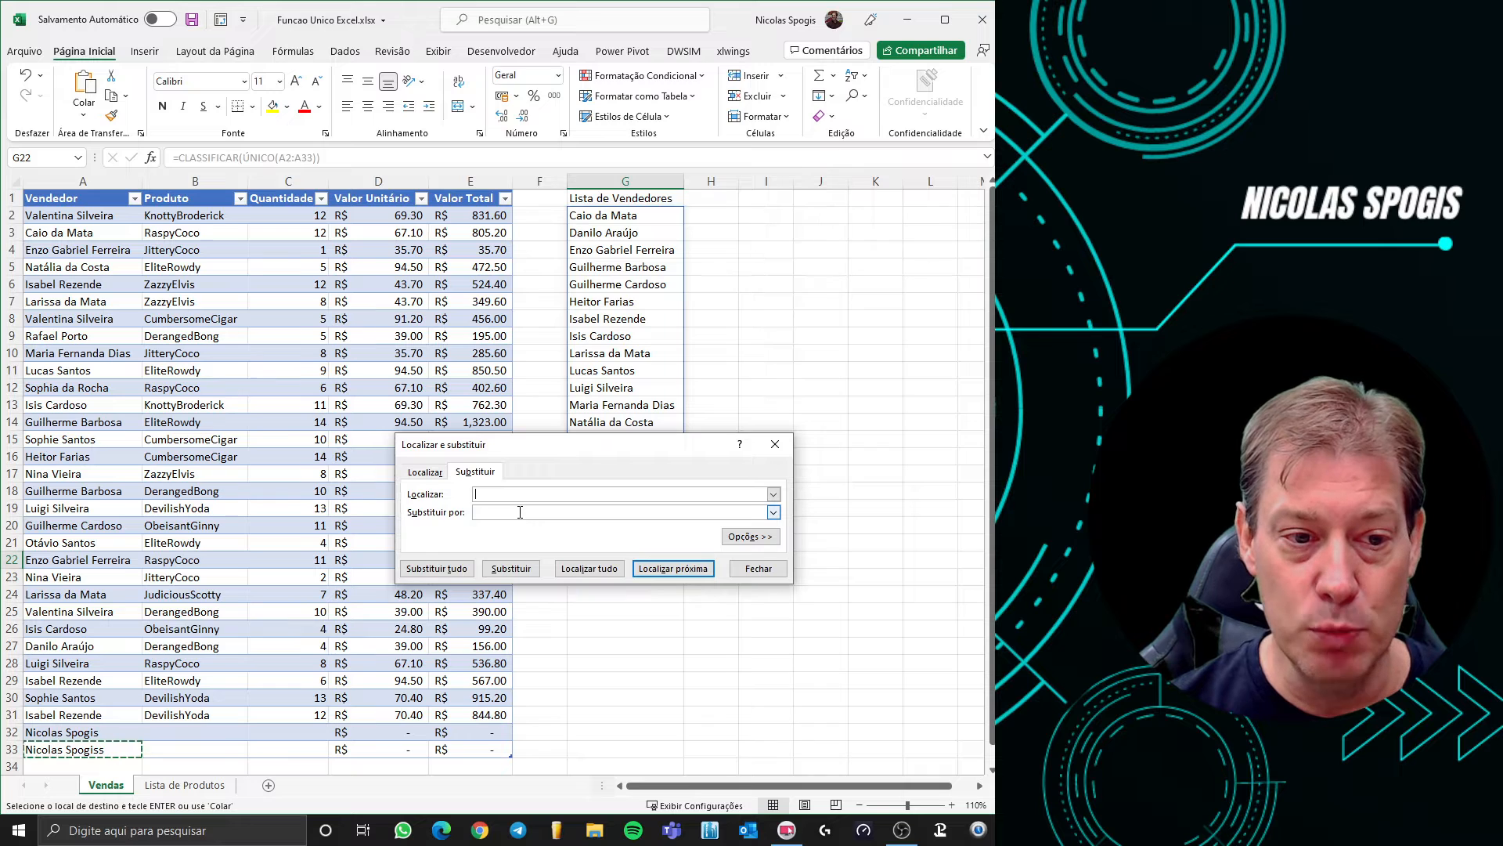
key("ctrl+v")
left_click(519, 511)
key("ctrl+v")
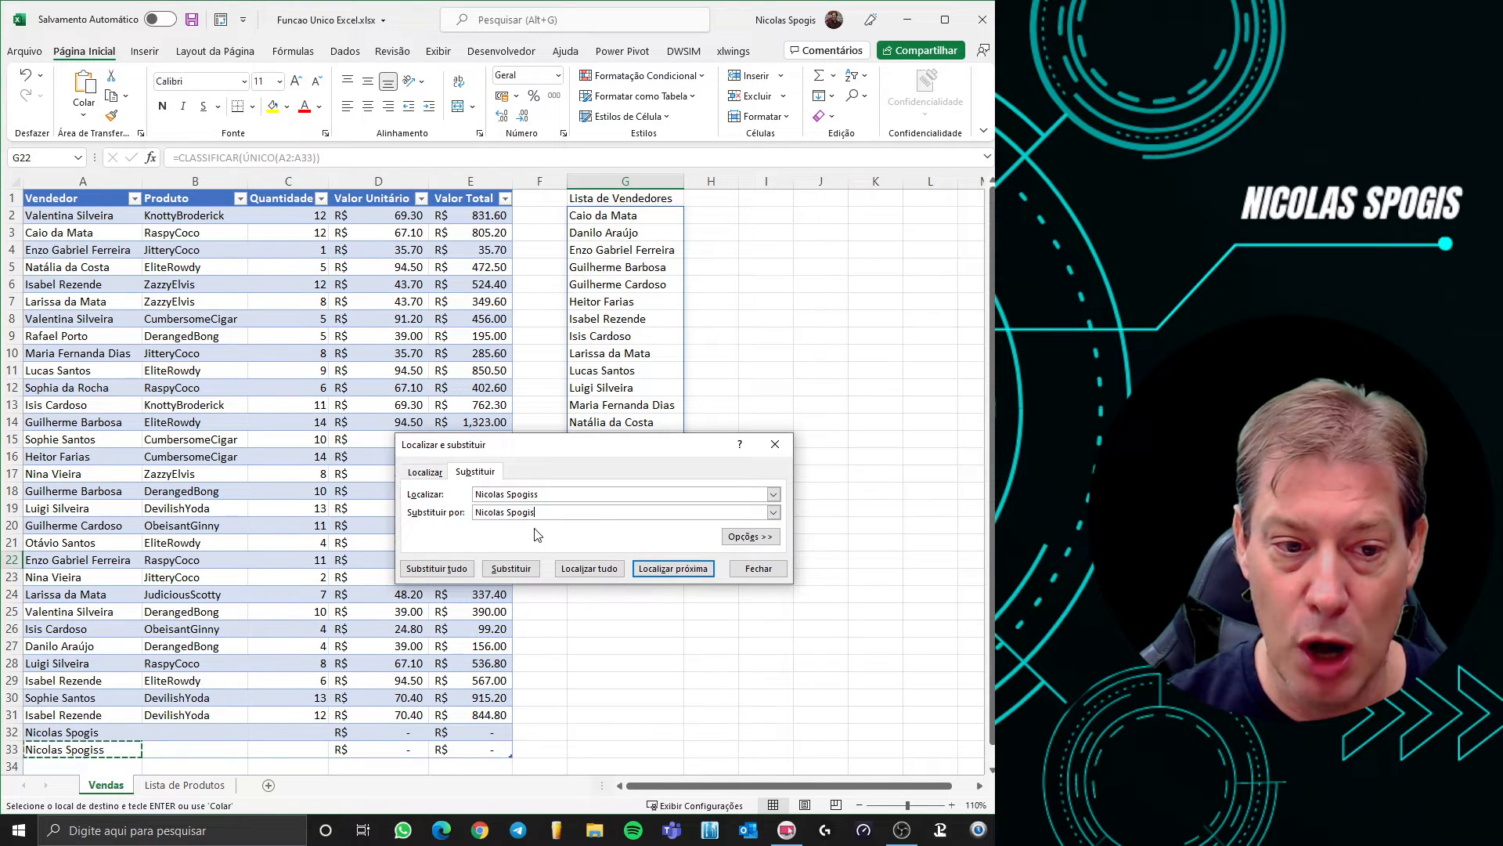
left_click(463, 570)
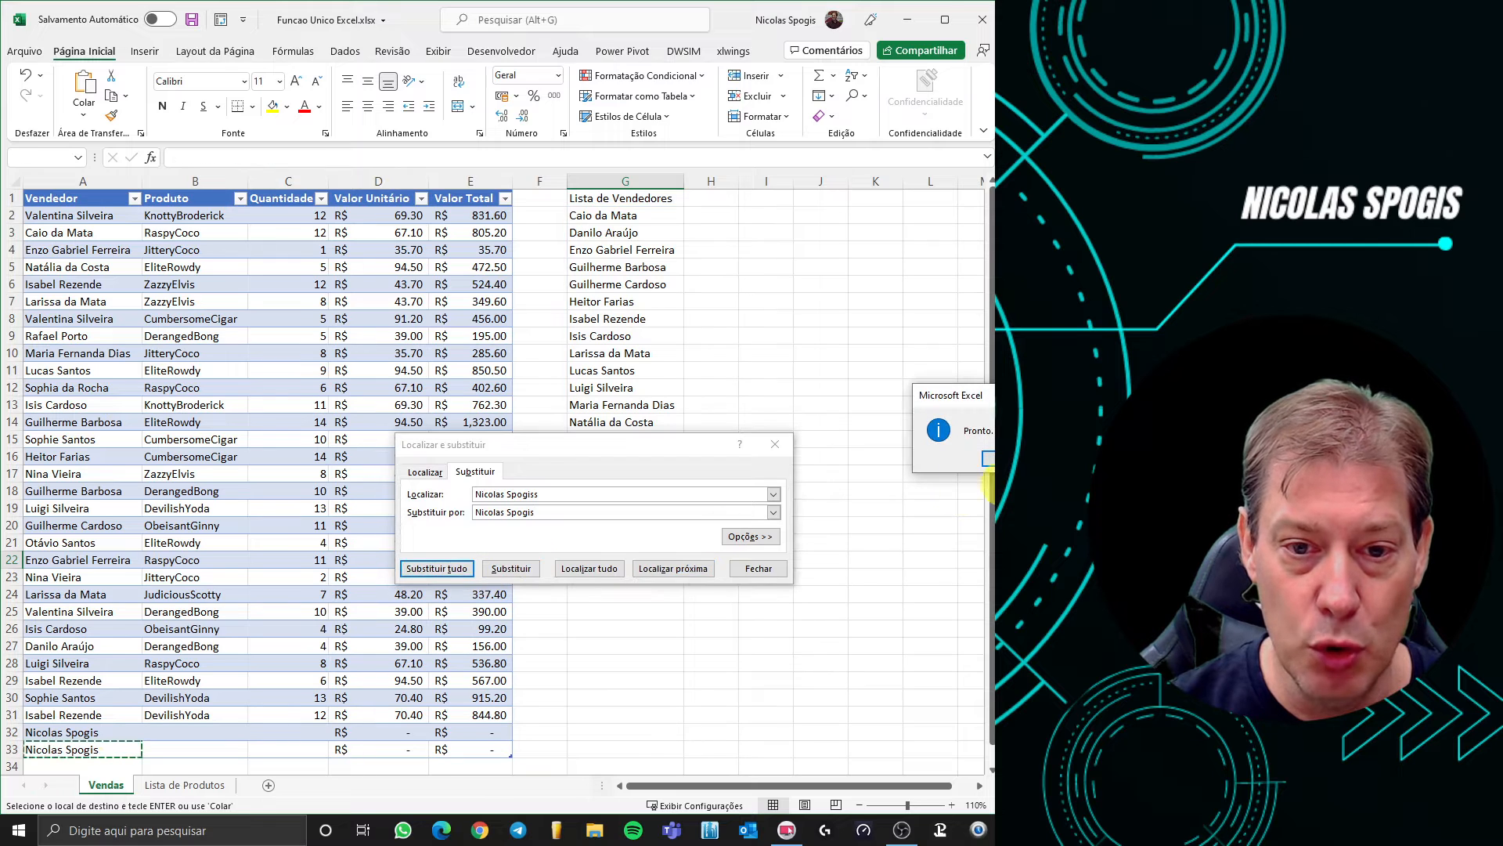
left_click(742, 568)
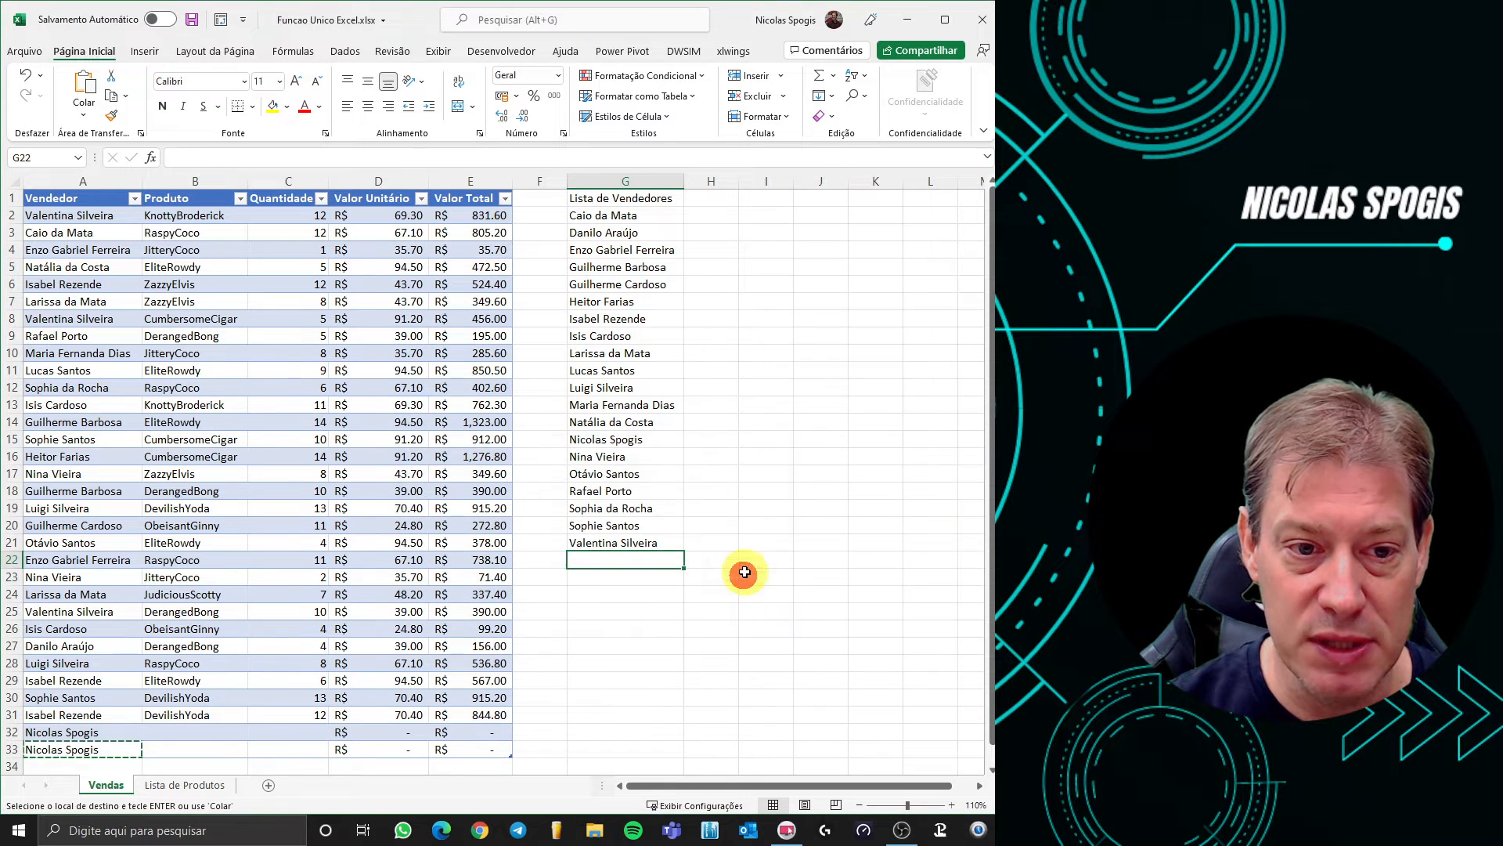
Check that the sorted seller list in column G is back to 20 names
left_click_drag(630, 221, 621, 544)
left_click(611, 591)
left_click(612, 591)
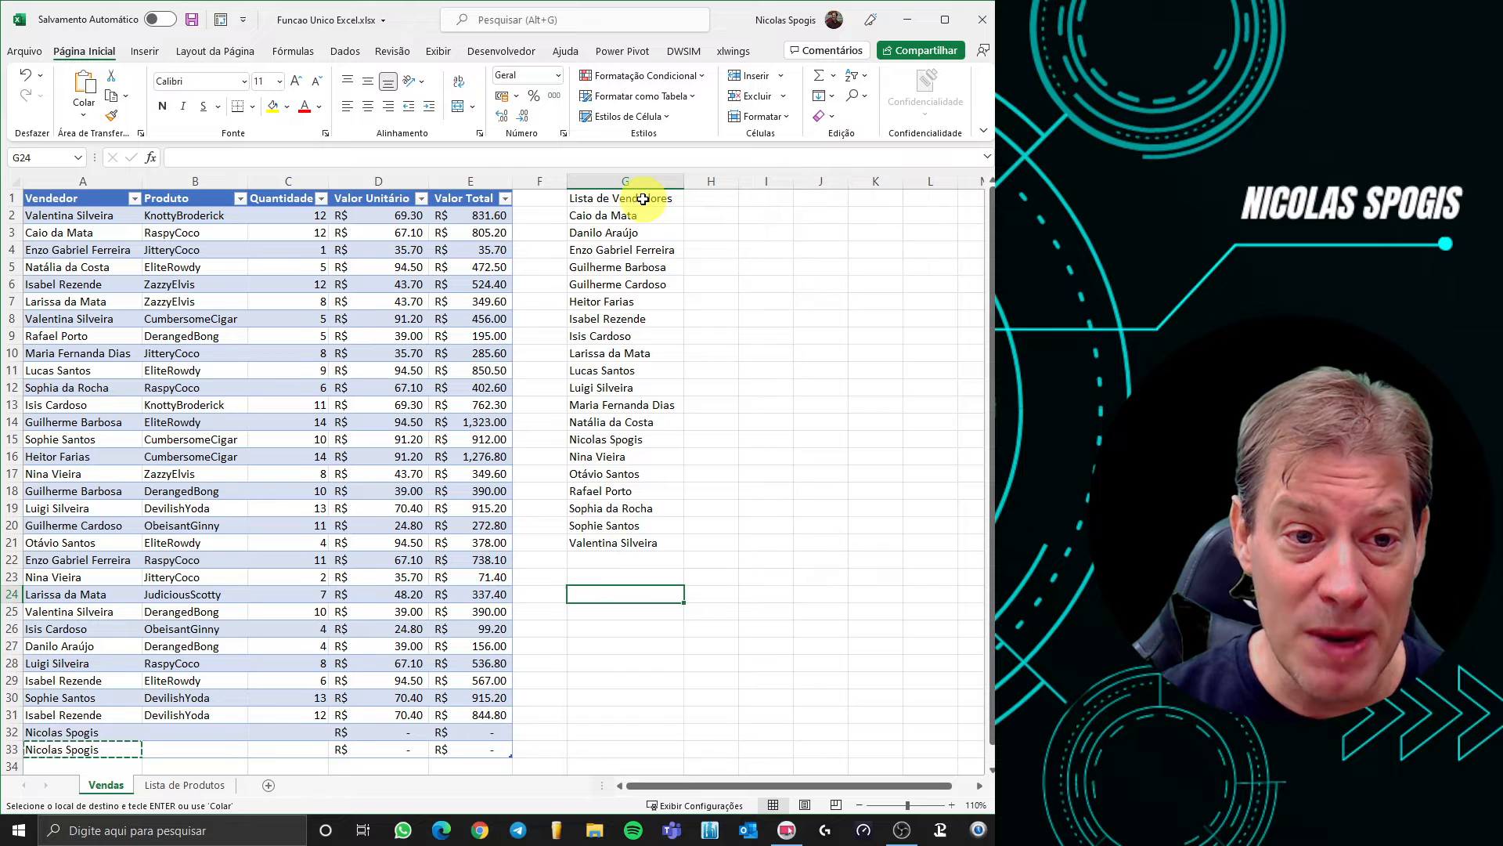
left_click(772, 198)
Enter the heading 'Número de Vendedores' in I1 and autofit column I
type("N")
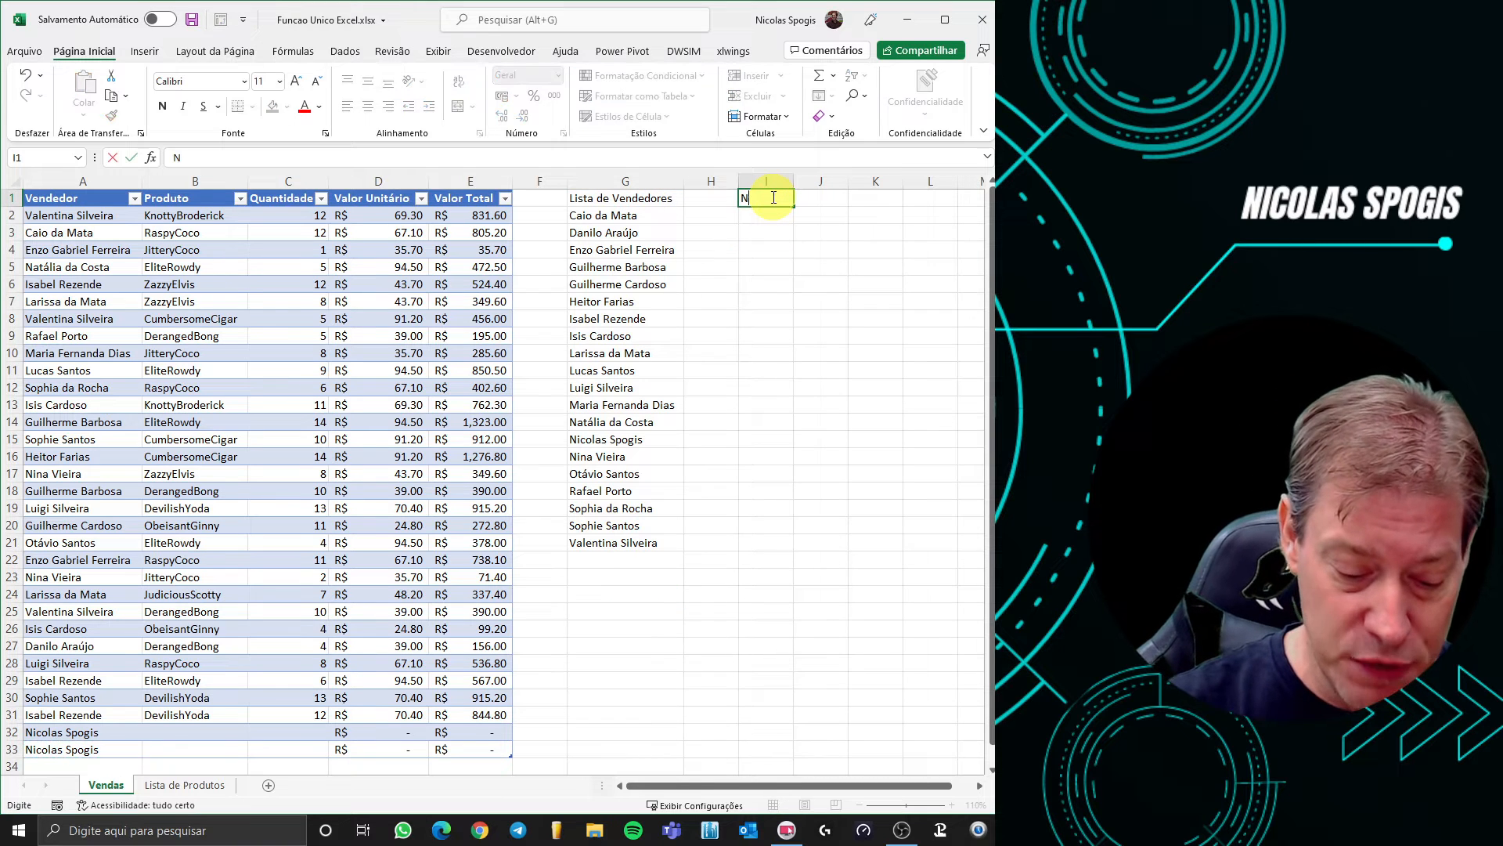
type("úmero")
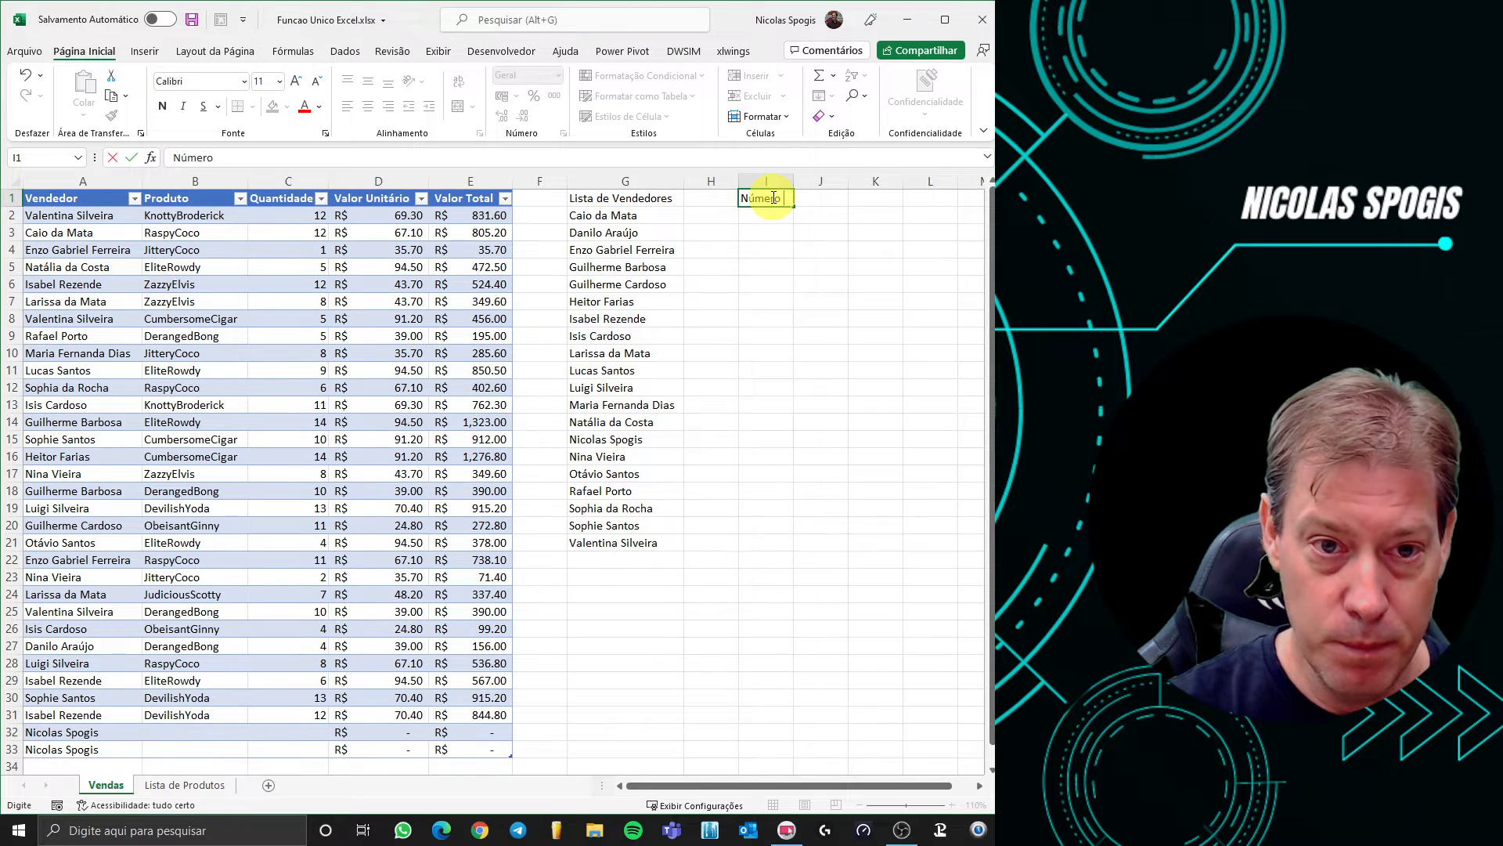
type(" de Vendedores")
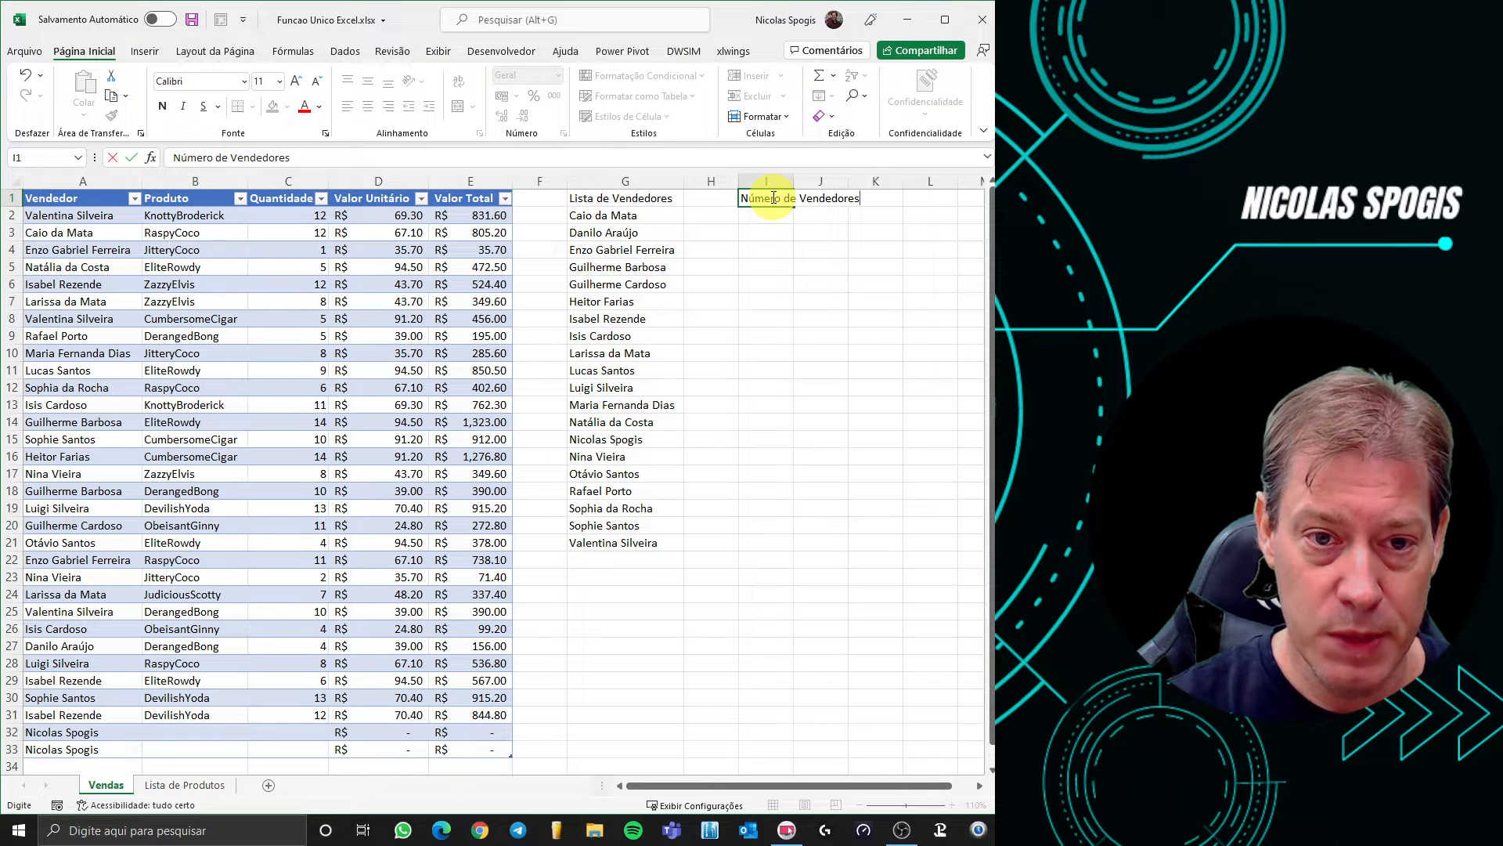
key("Return")
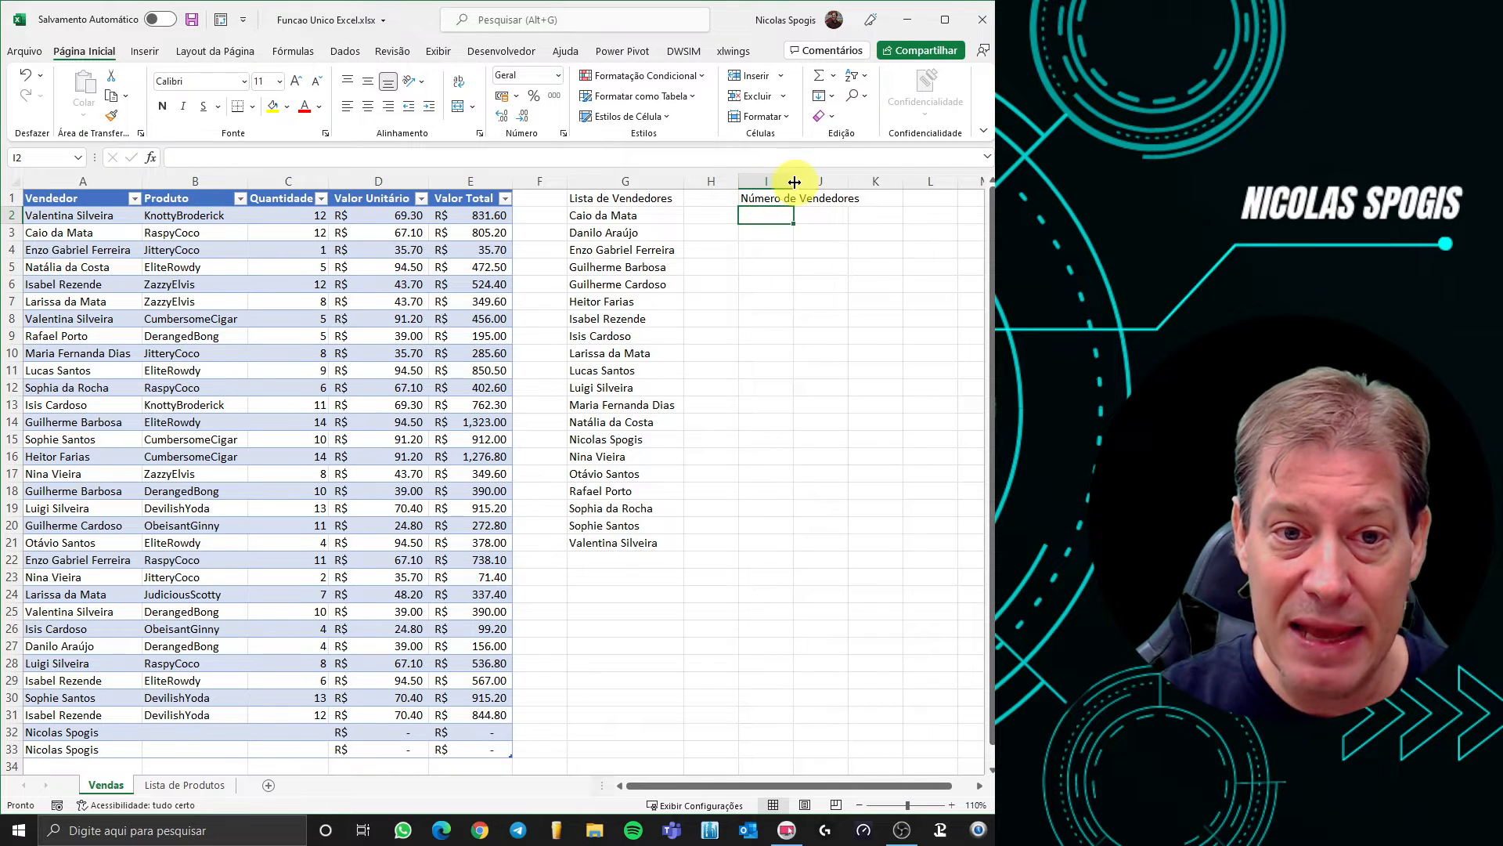
double_click(793, 181)
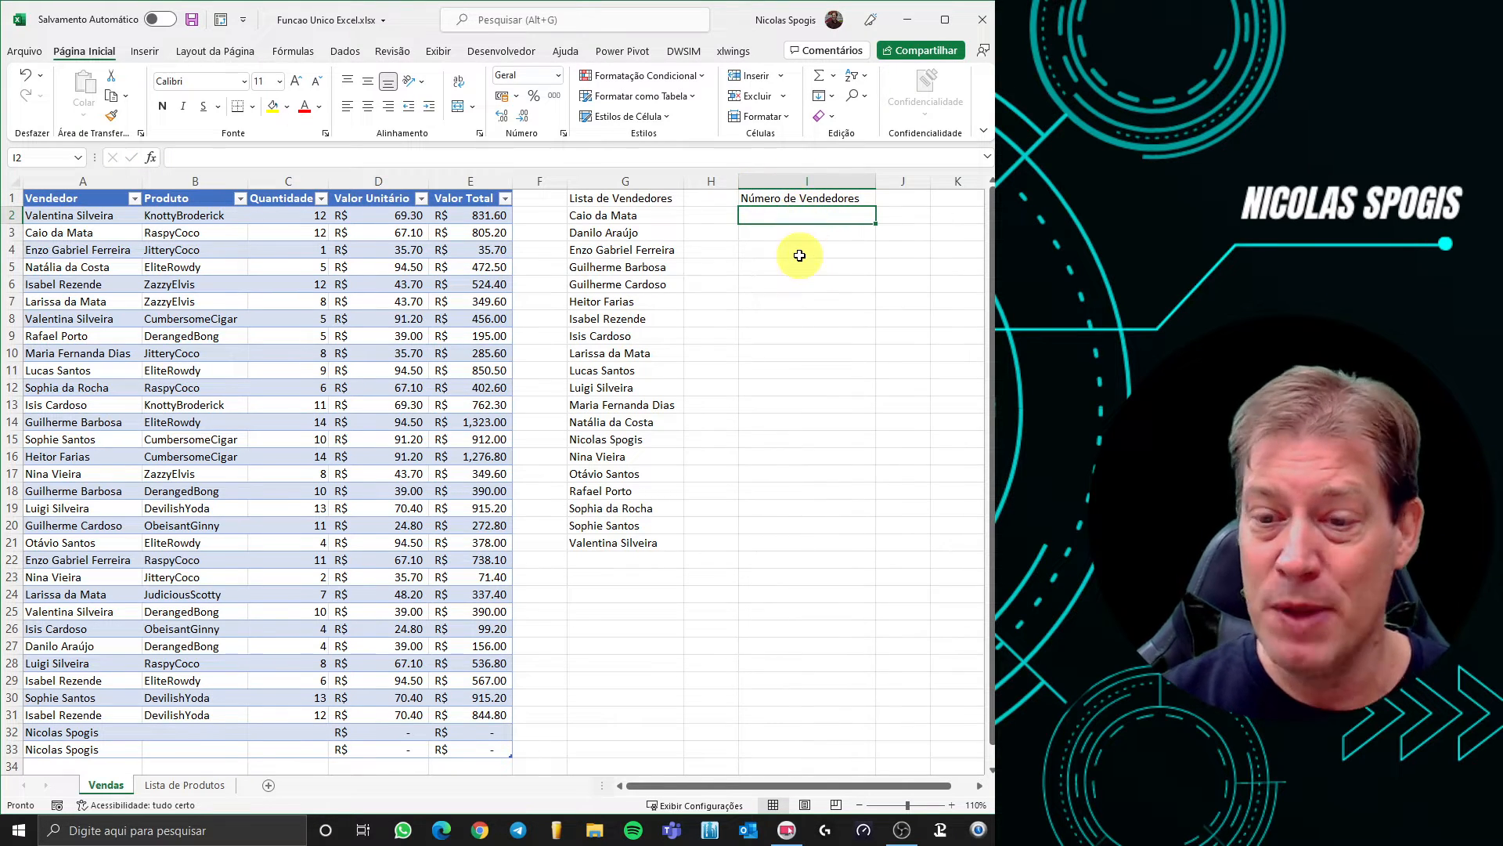
Enter =CONT.VALORES(G2#) in I2 to count the spilled seller list, showing 20
type("=")
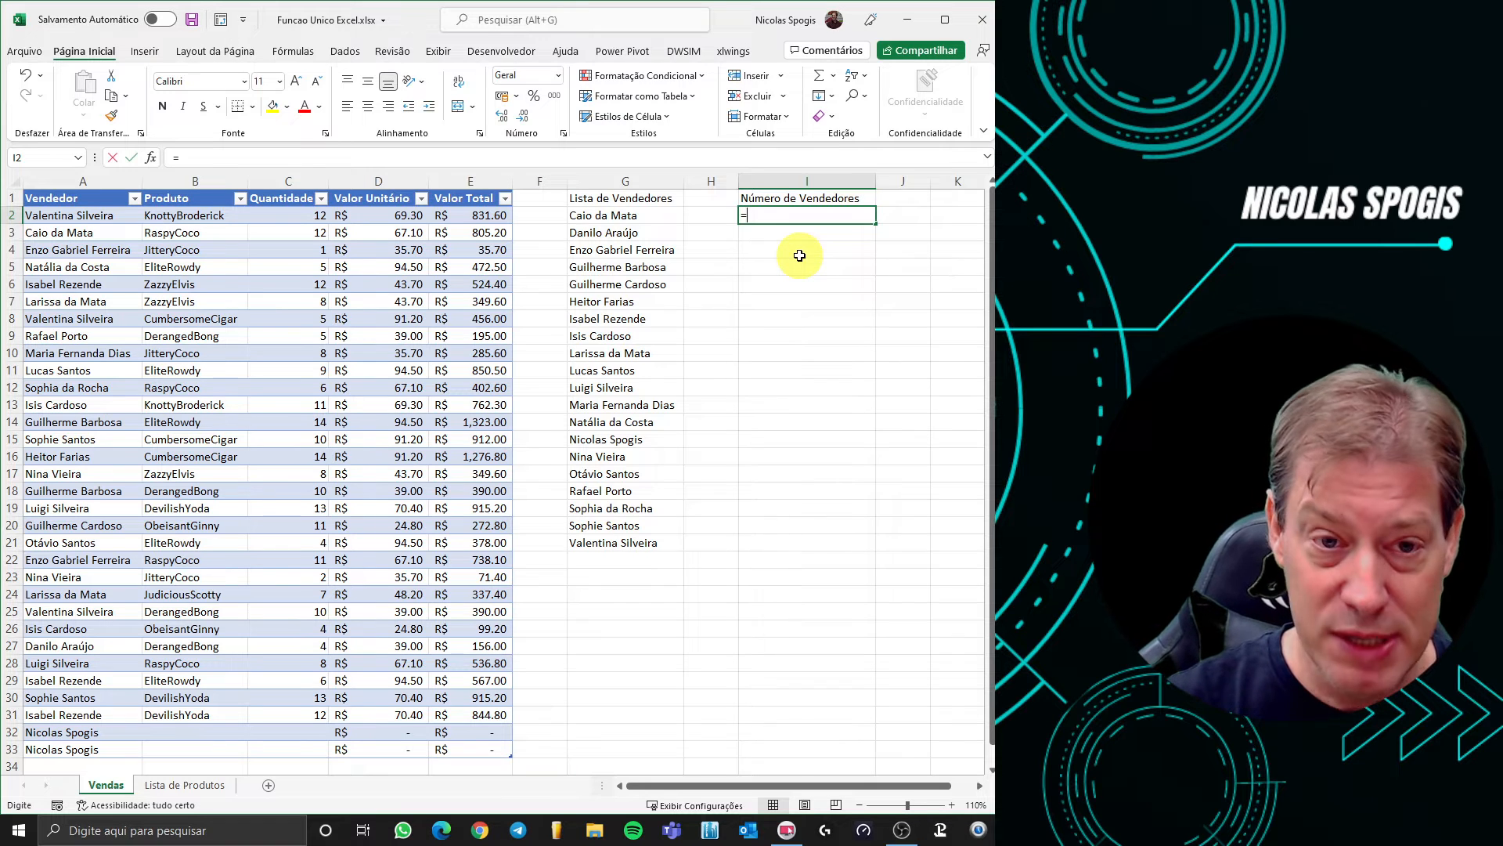
type("conta")
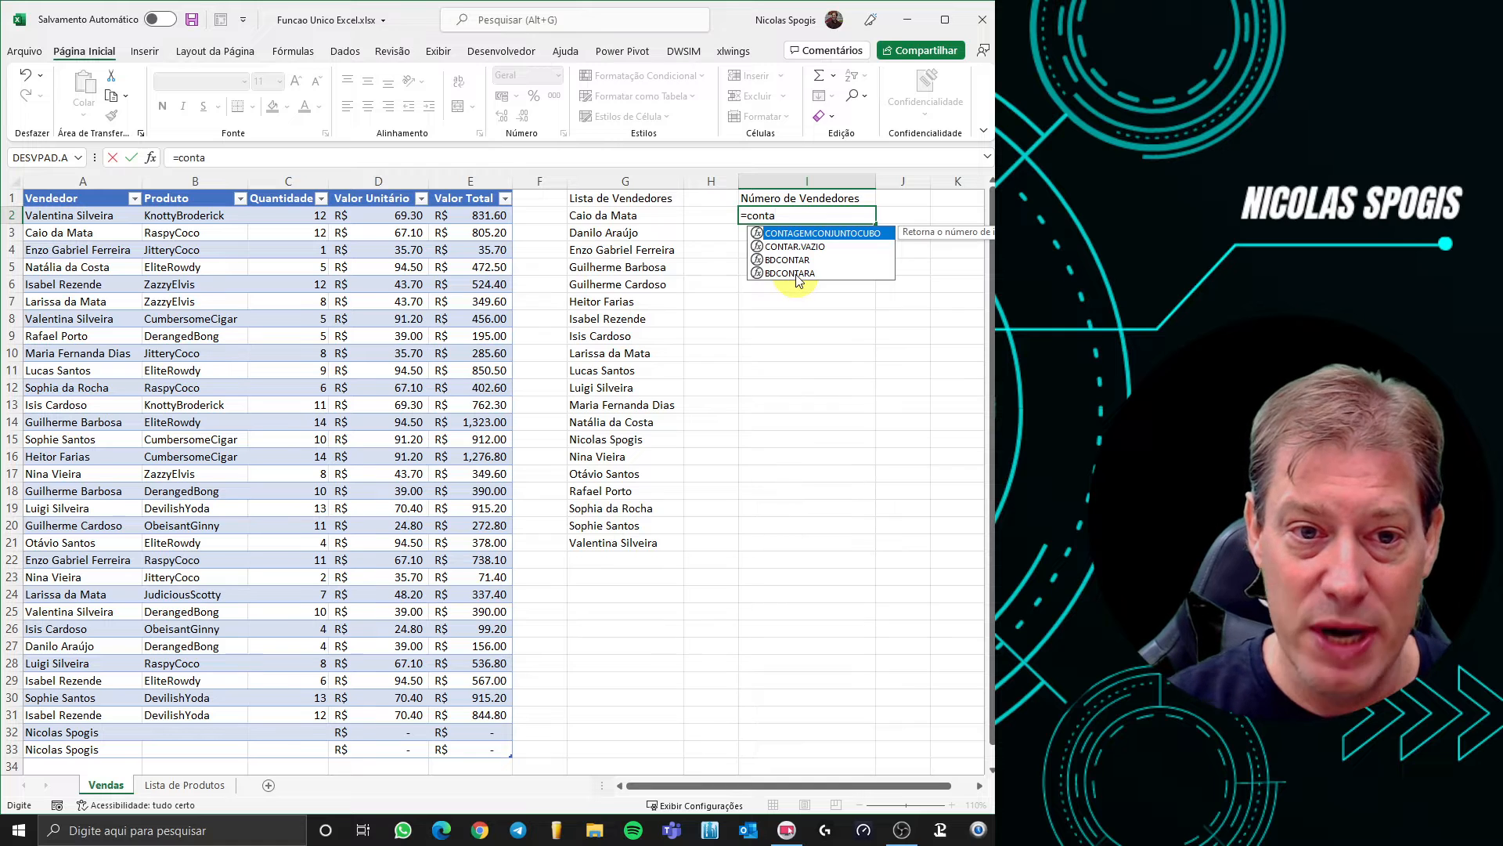
key("BackSpace")
double_click(797, 273)
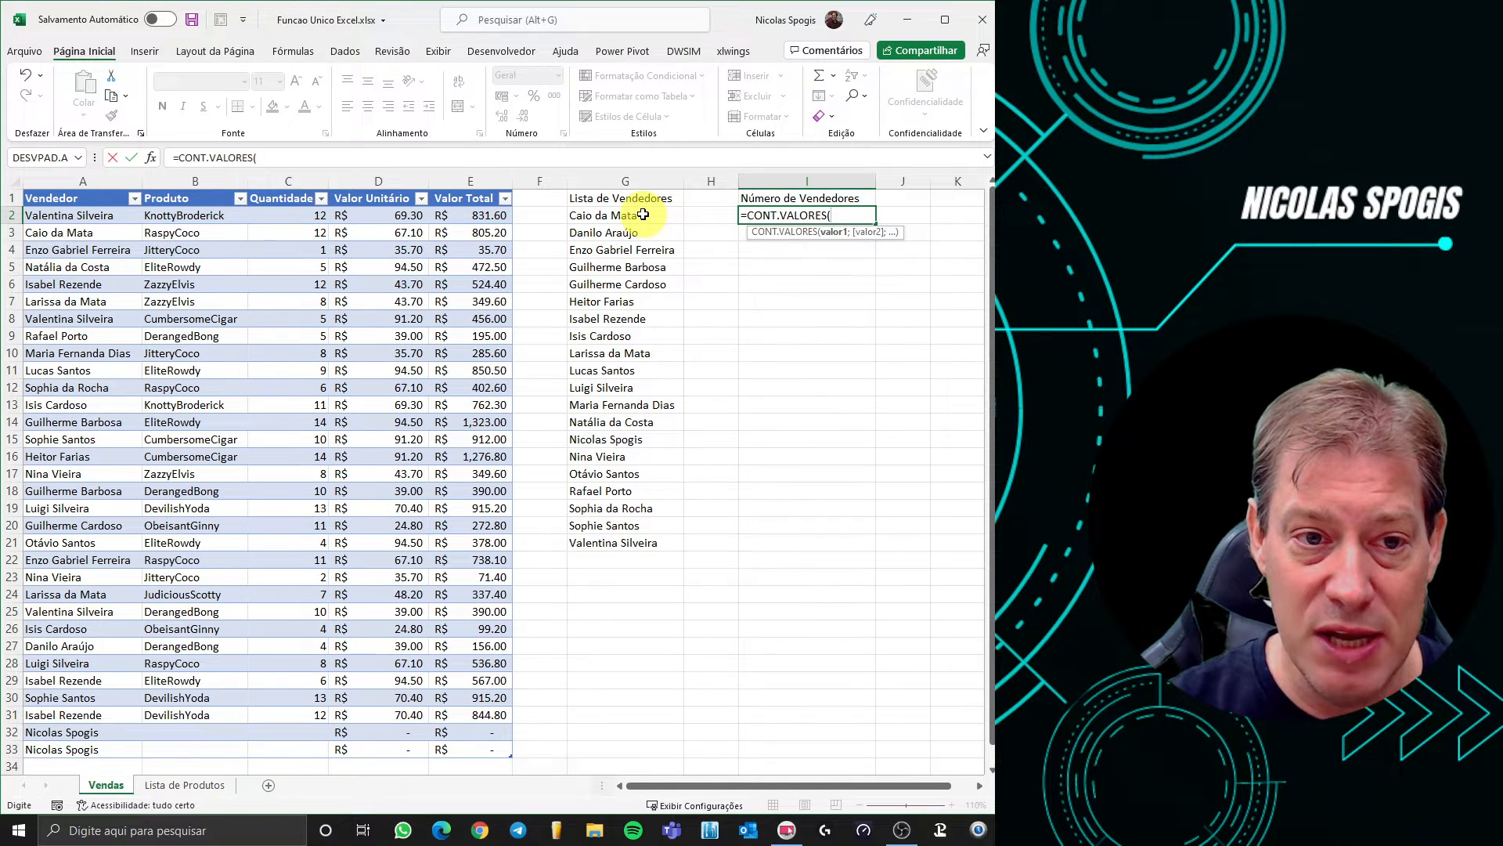
left_click_drag(642, 215, 617, 543)
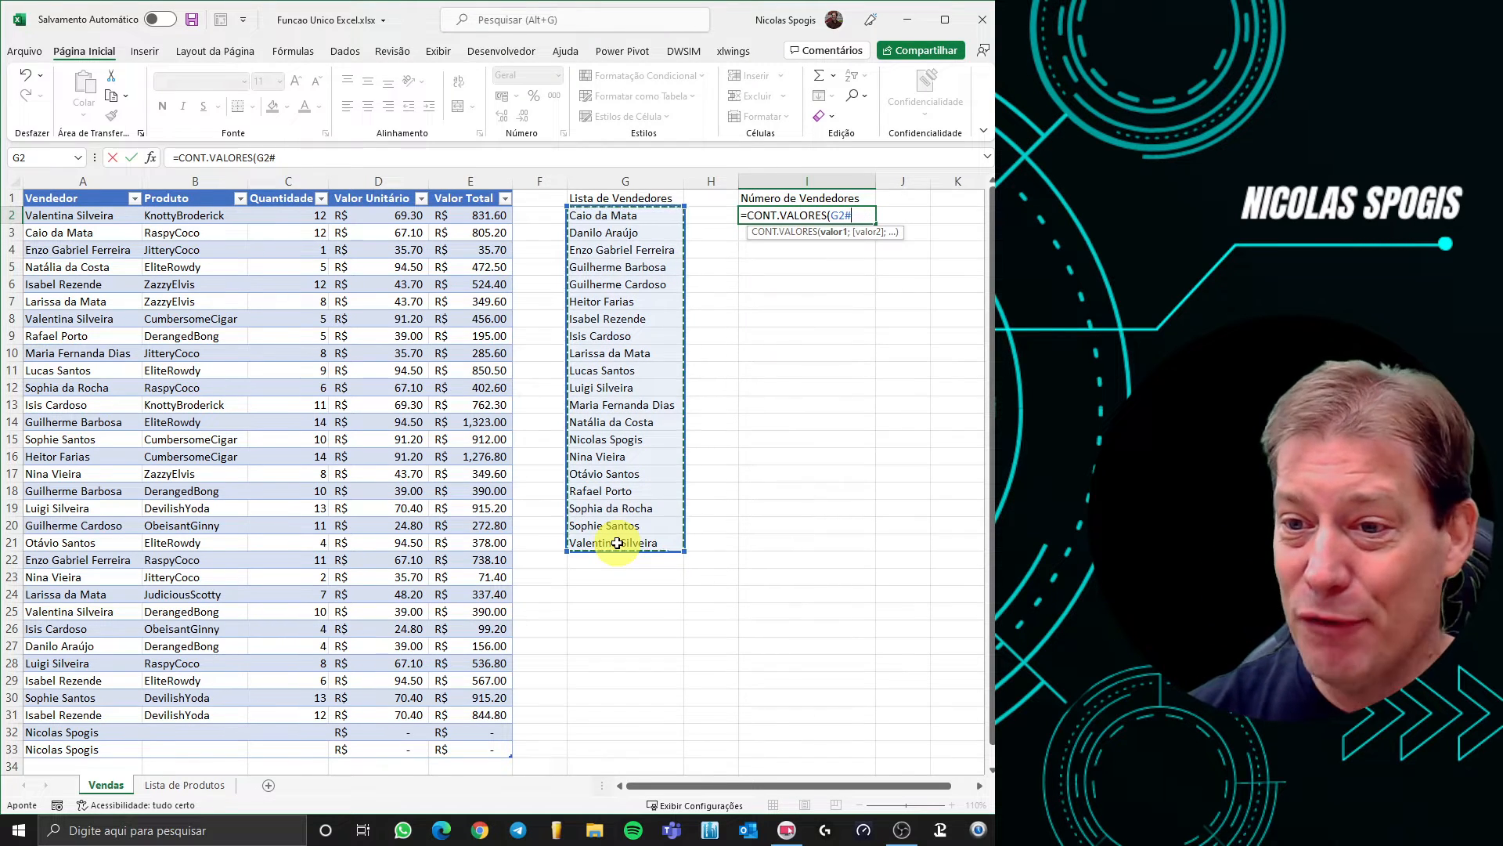
type(")")
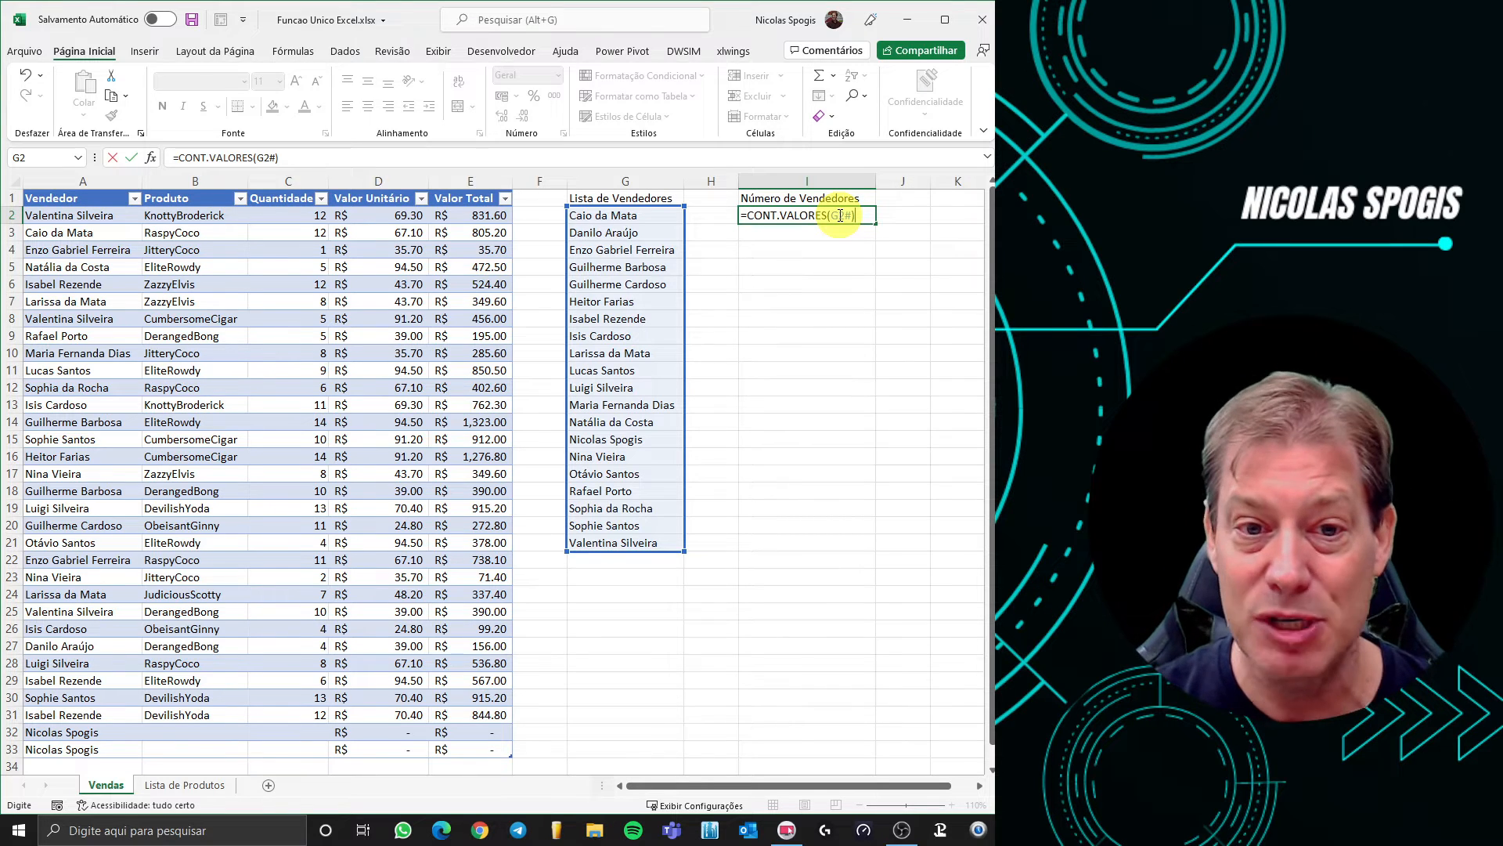
key("Return")
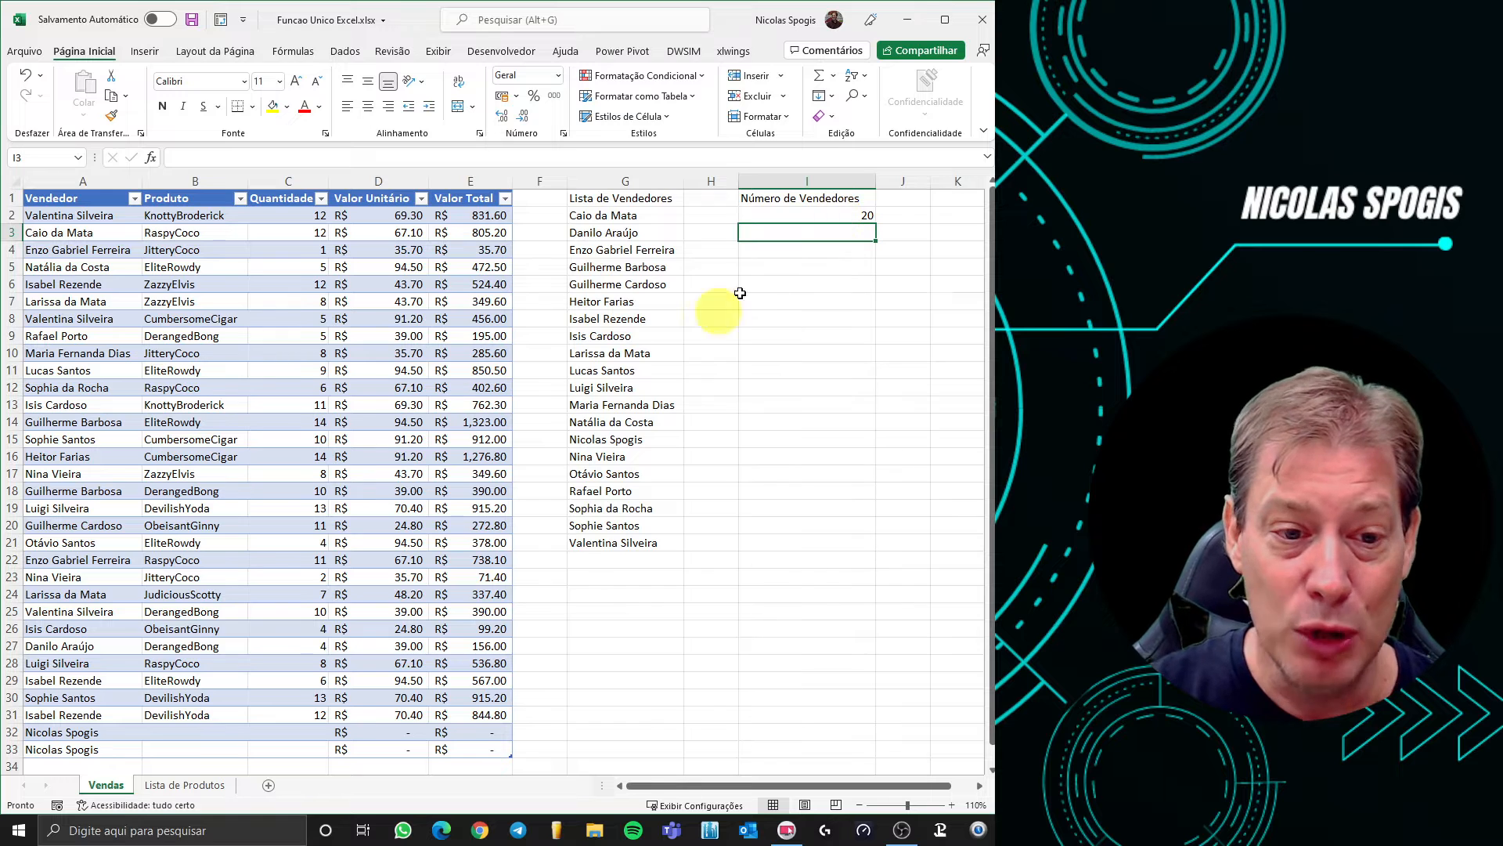
Overwrite A33 with a different seller name and confirm I2's count rises to 21
left_click(113, 748)
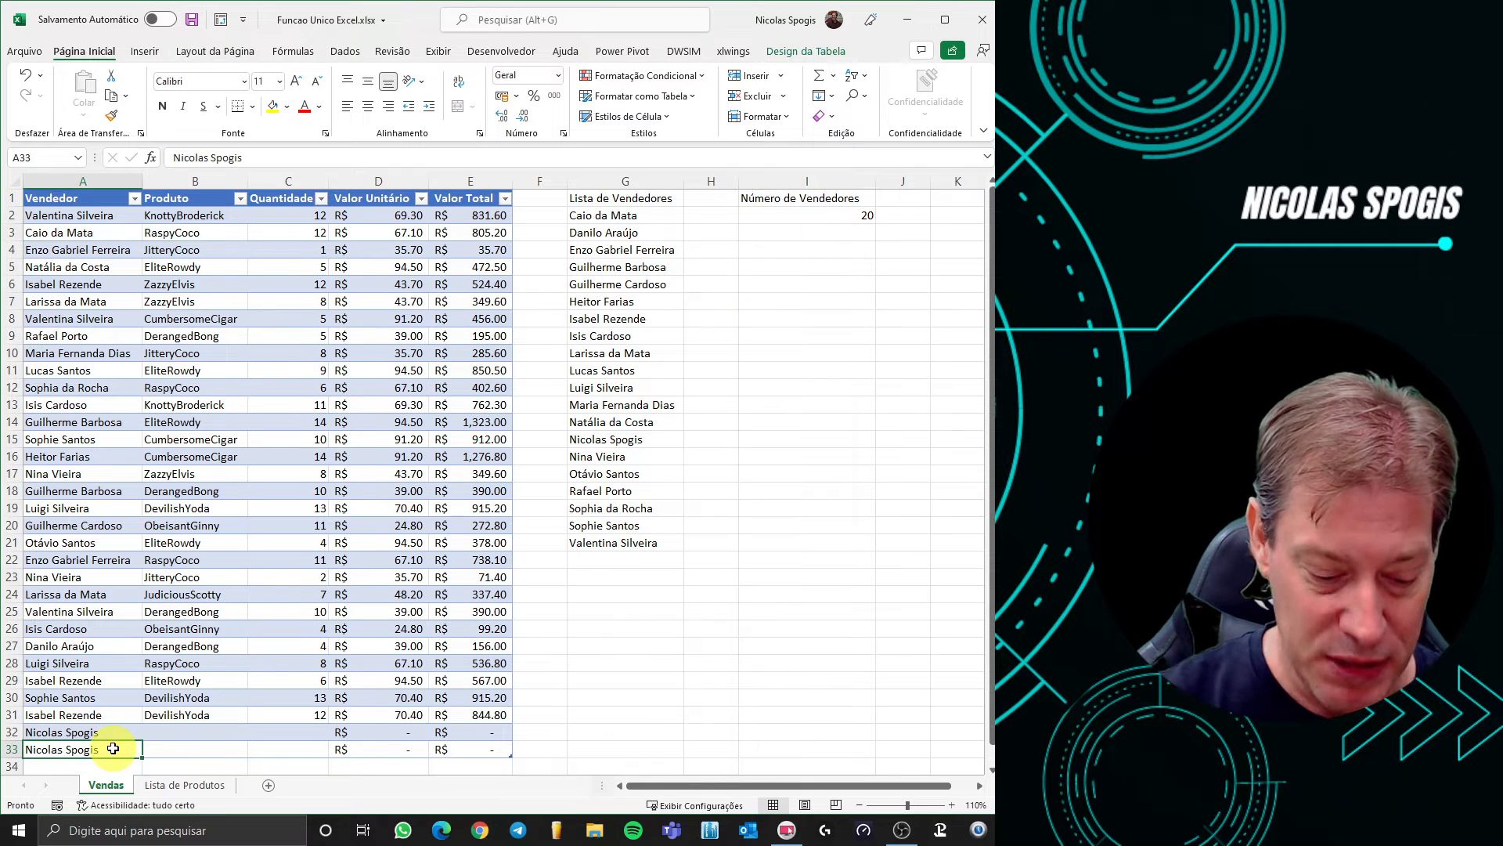
type("Rocky")
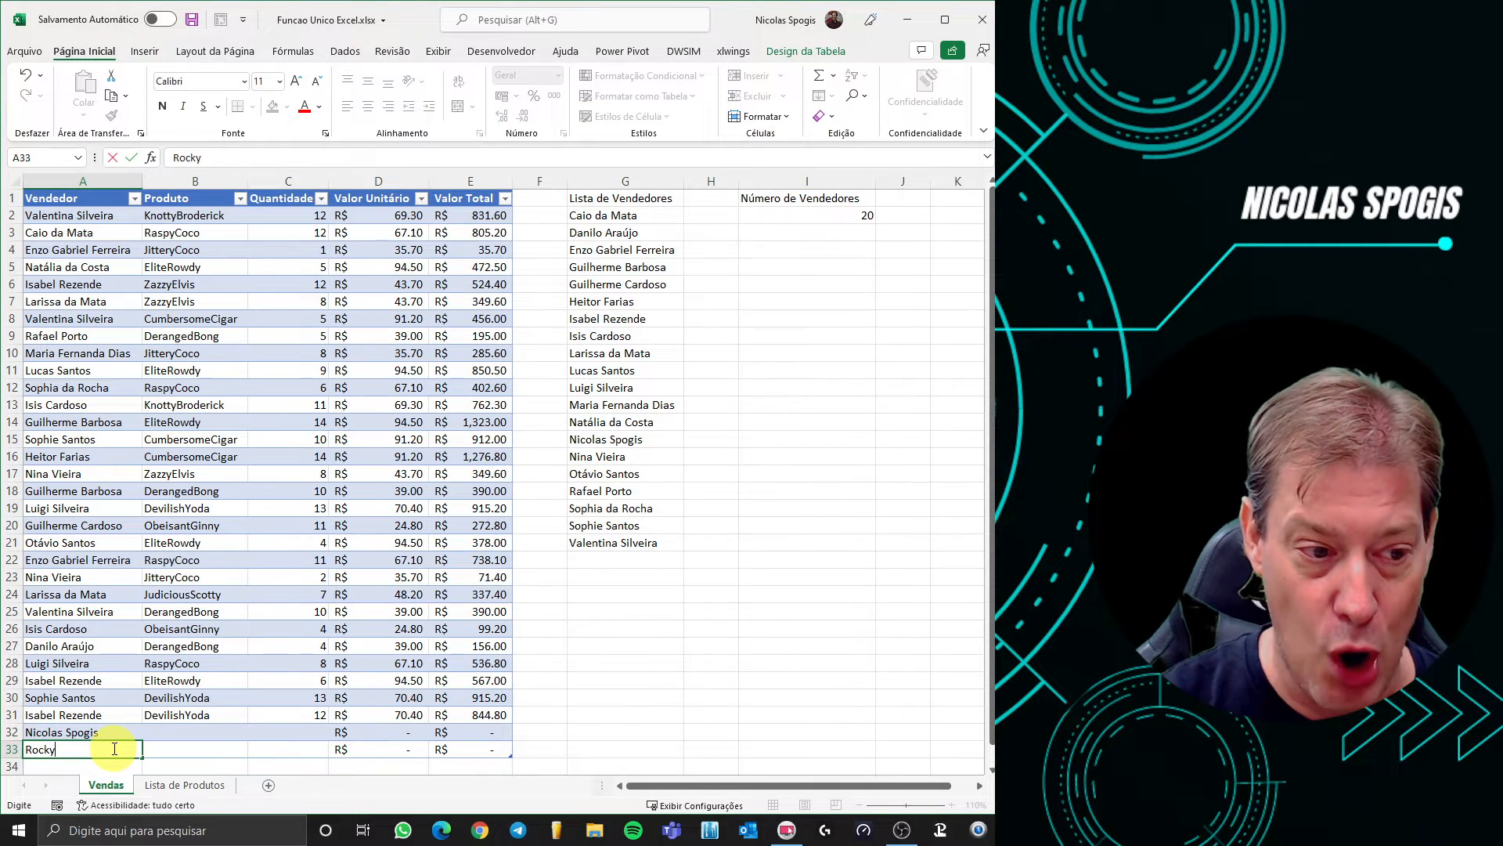
key("Return")
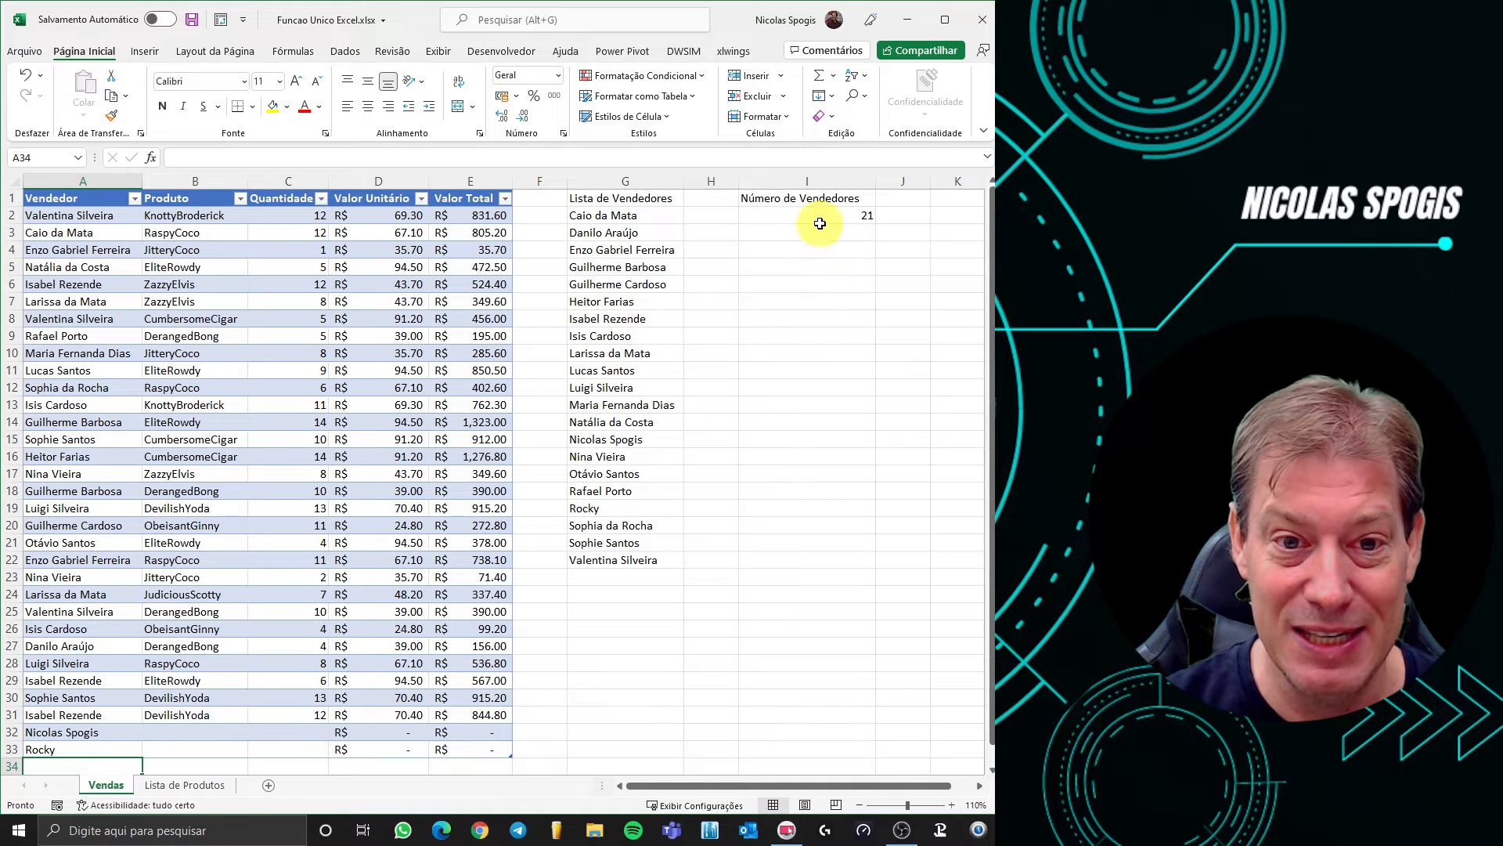
left_click(827, 215)
left_click(817, 247)
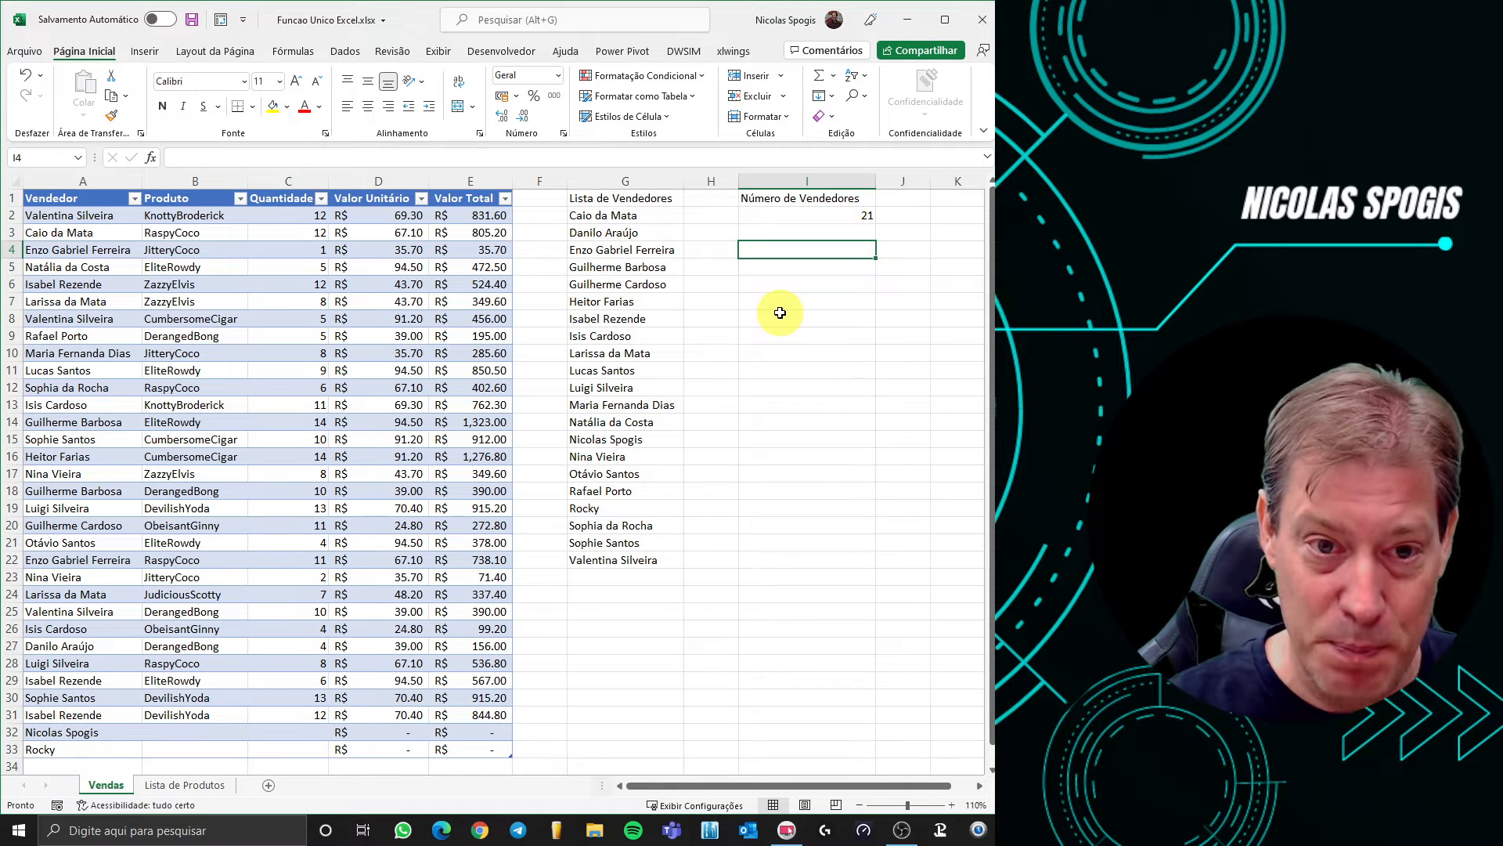
Label I4 as the Vendedor field and bring up the Dados ribbon
type("Vende")
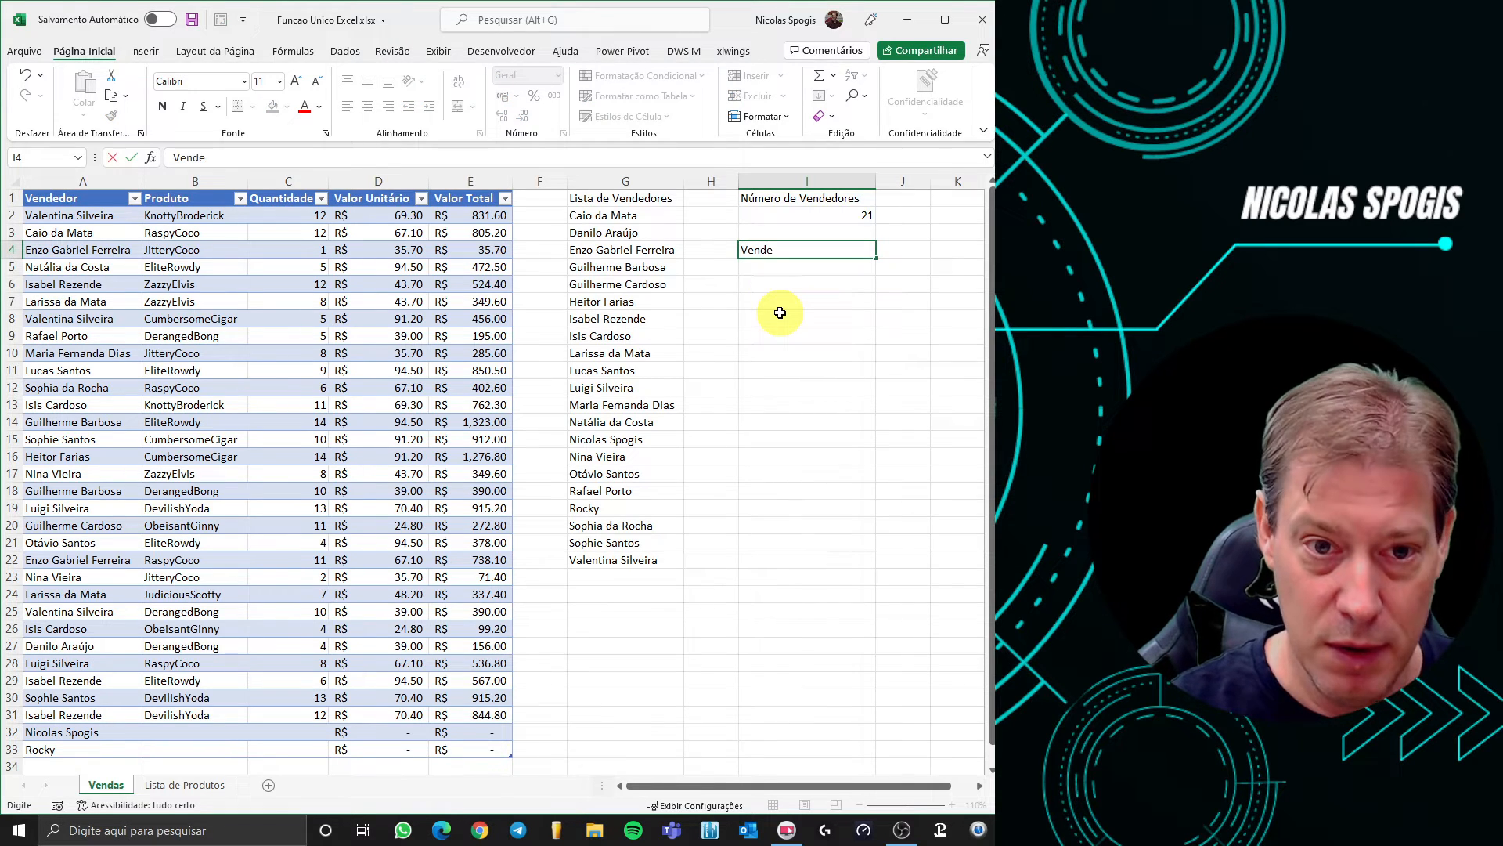
type("sdor")
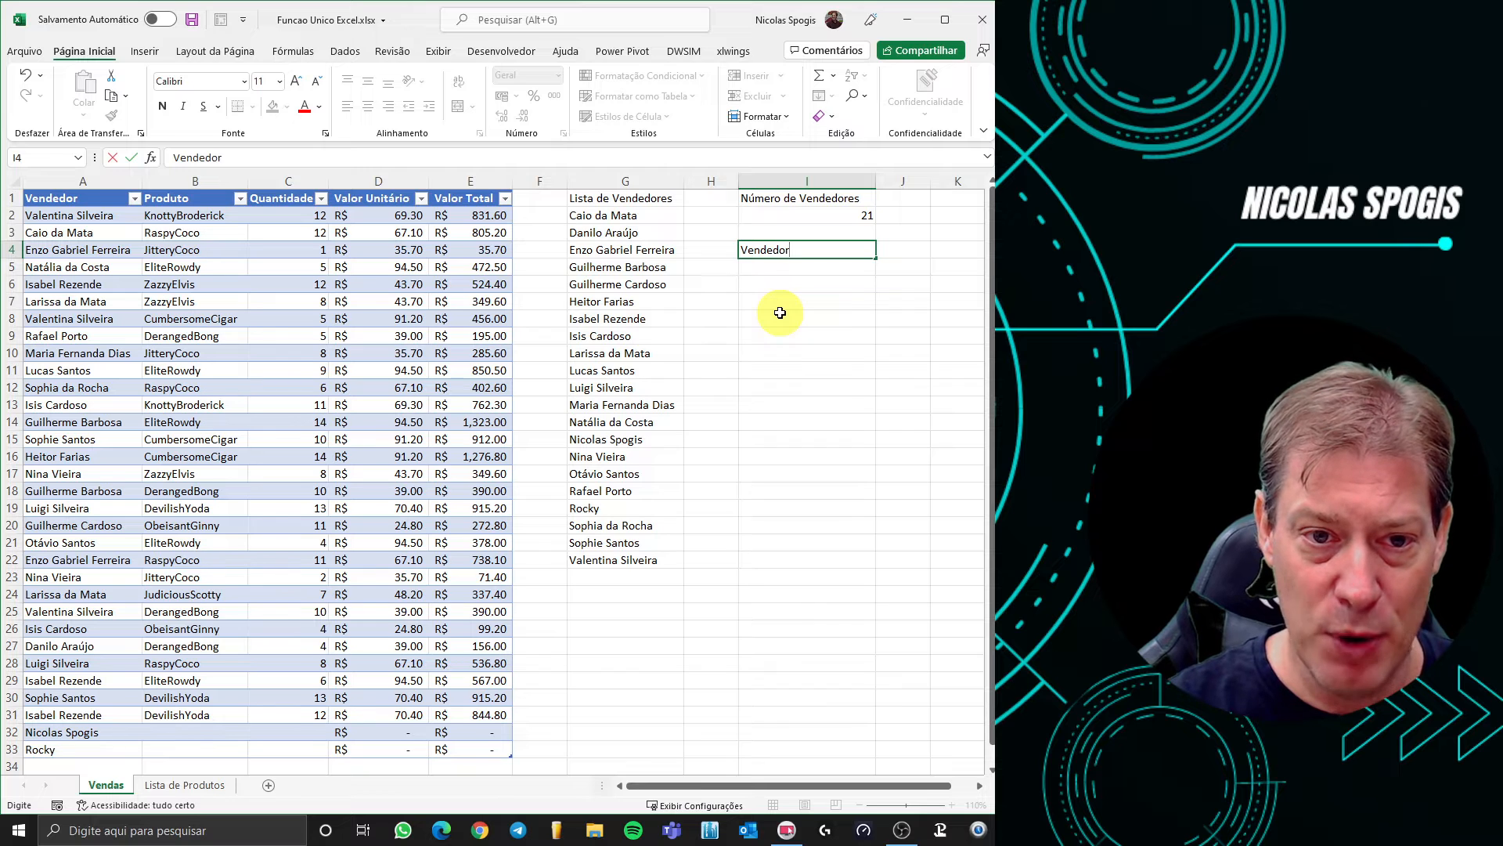
key("Return")
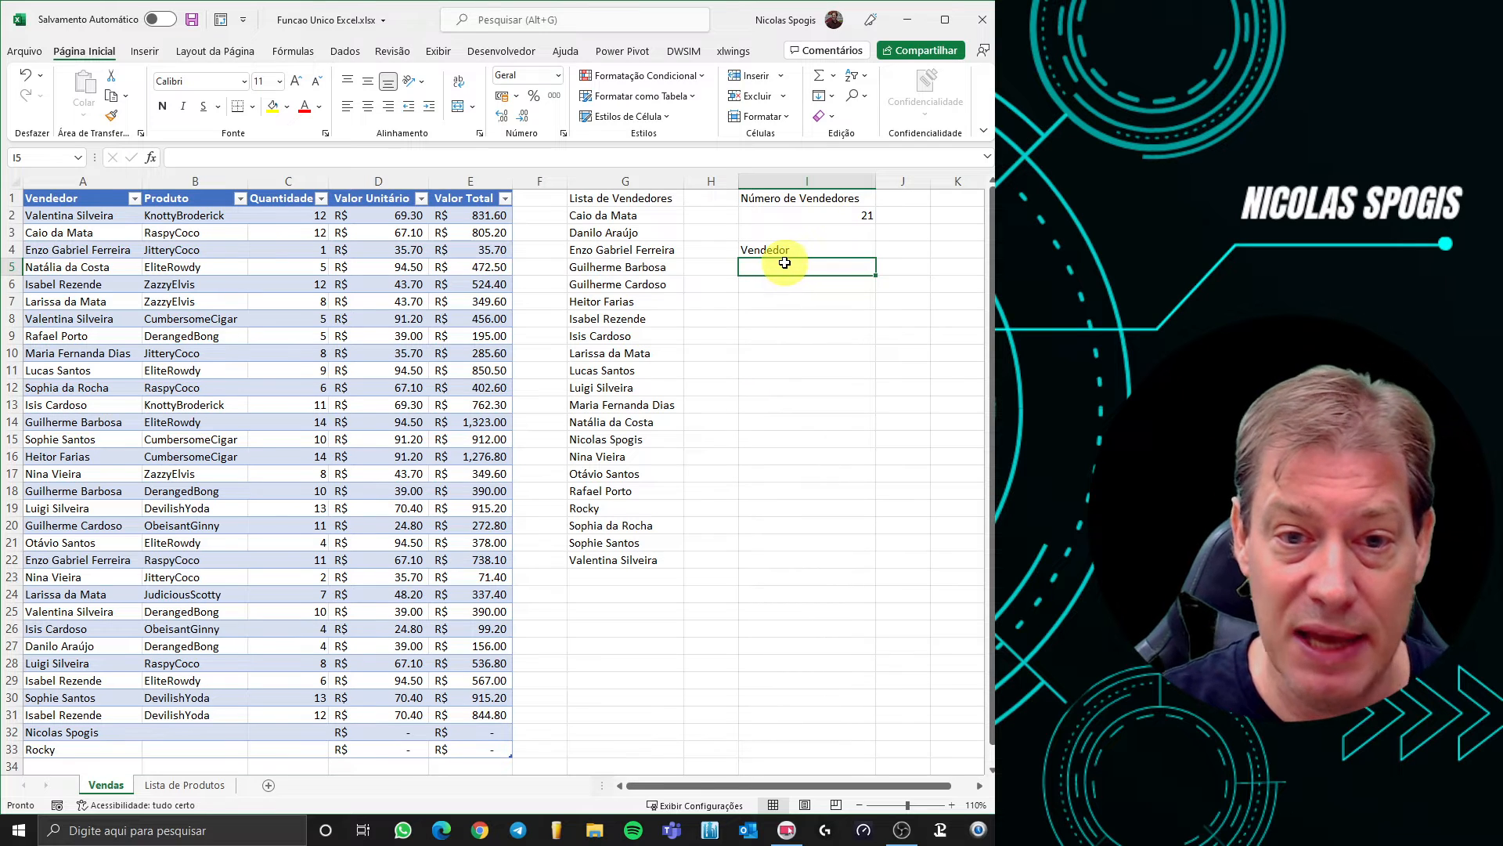
left_click(344, 51)
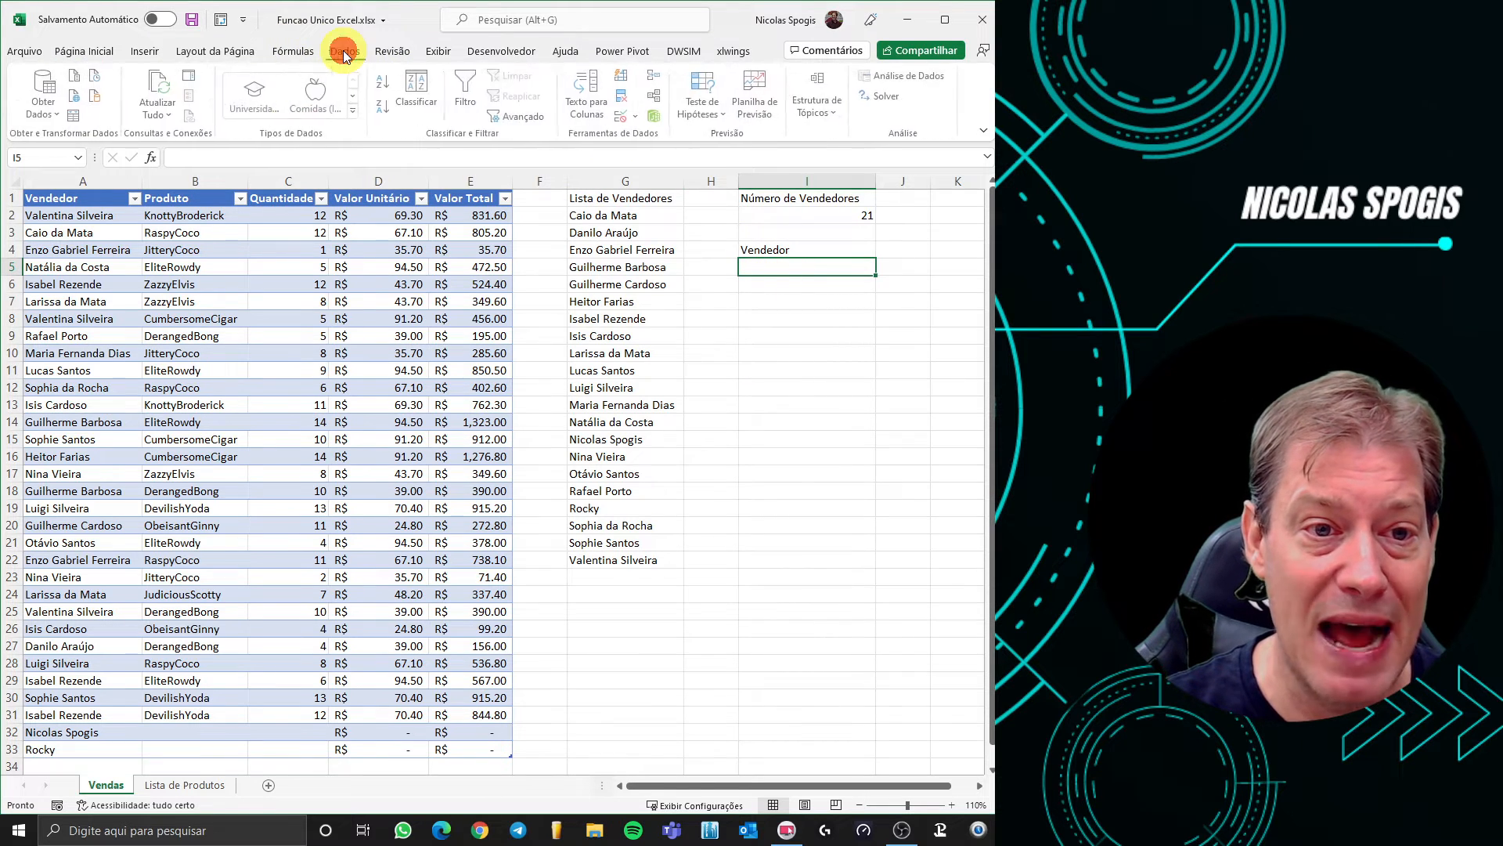
Give I5 a list data validation with source =$G$2#, then test its seller dropdown
left_click(638, 119)
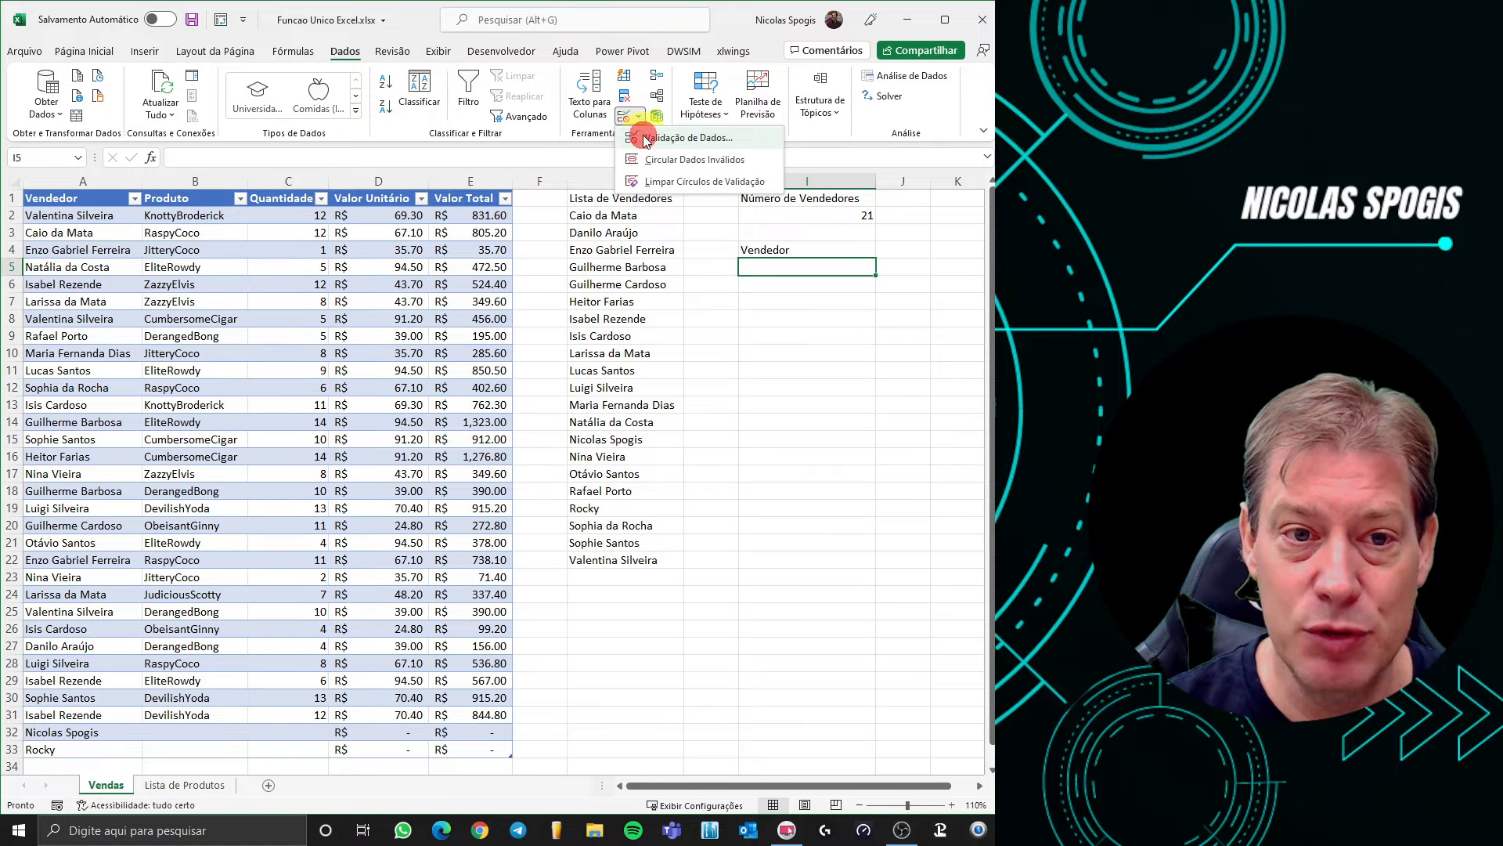
left_click(650, 138)
left_click(560, 441)
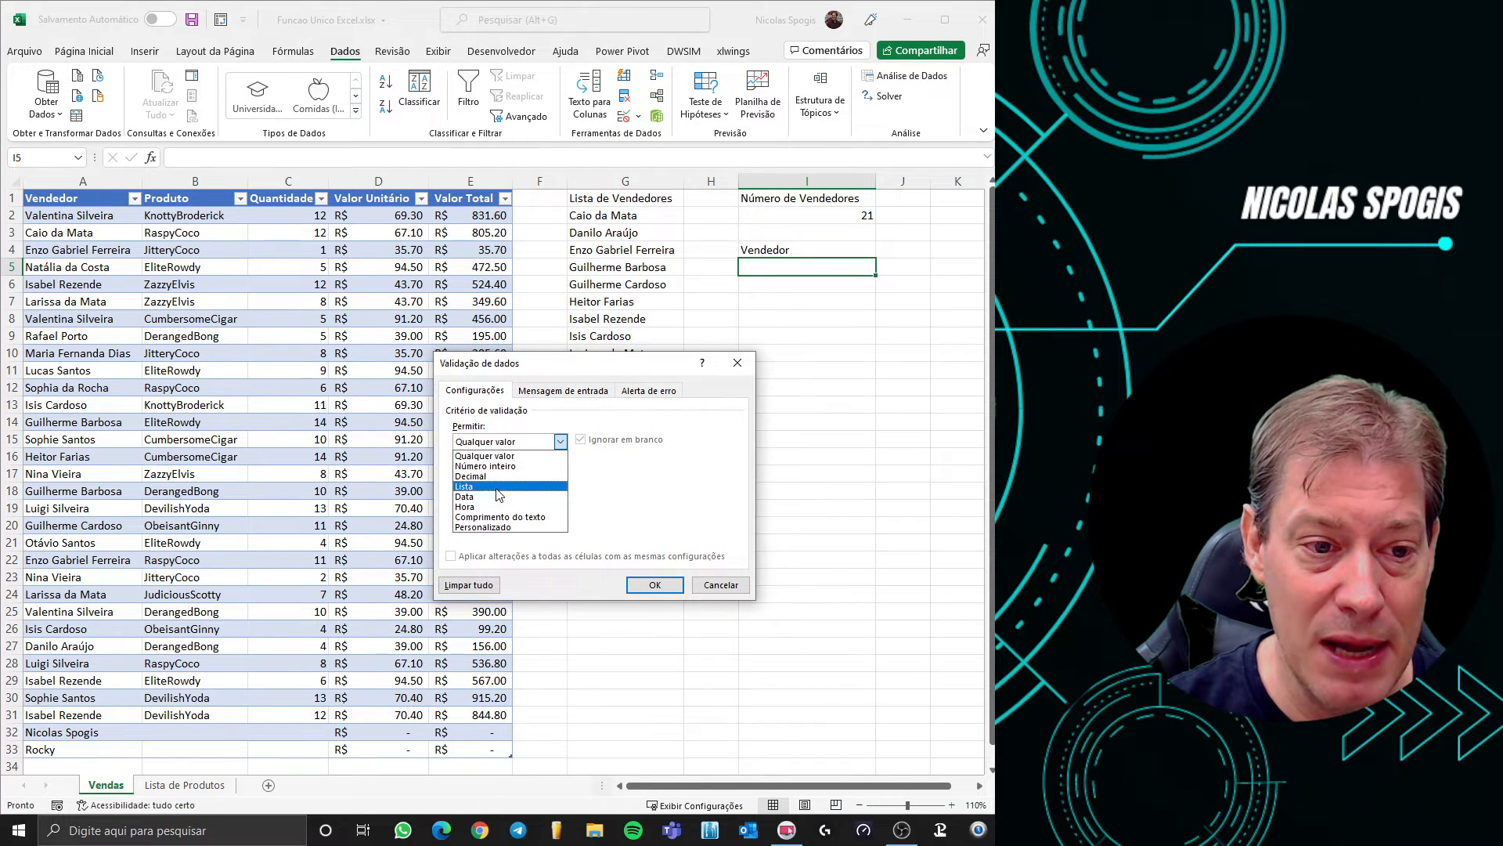
left_click(496, 486)
left_click(510, 505)
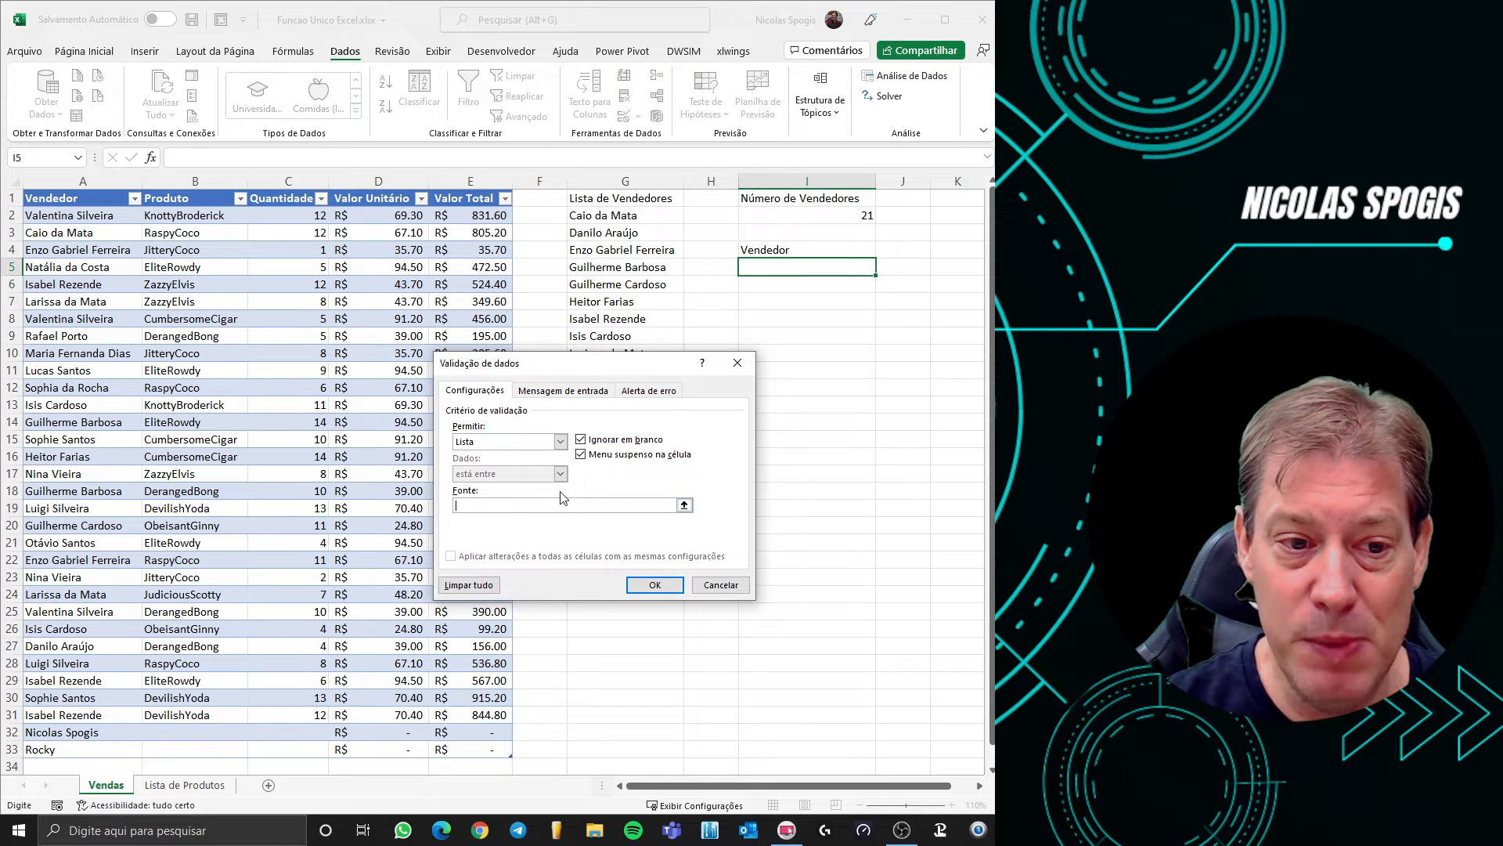
left_click(631, 216)
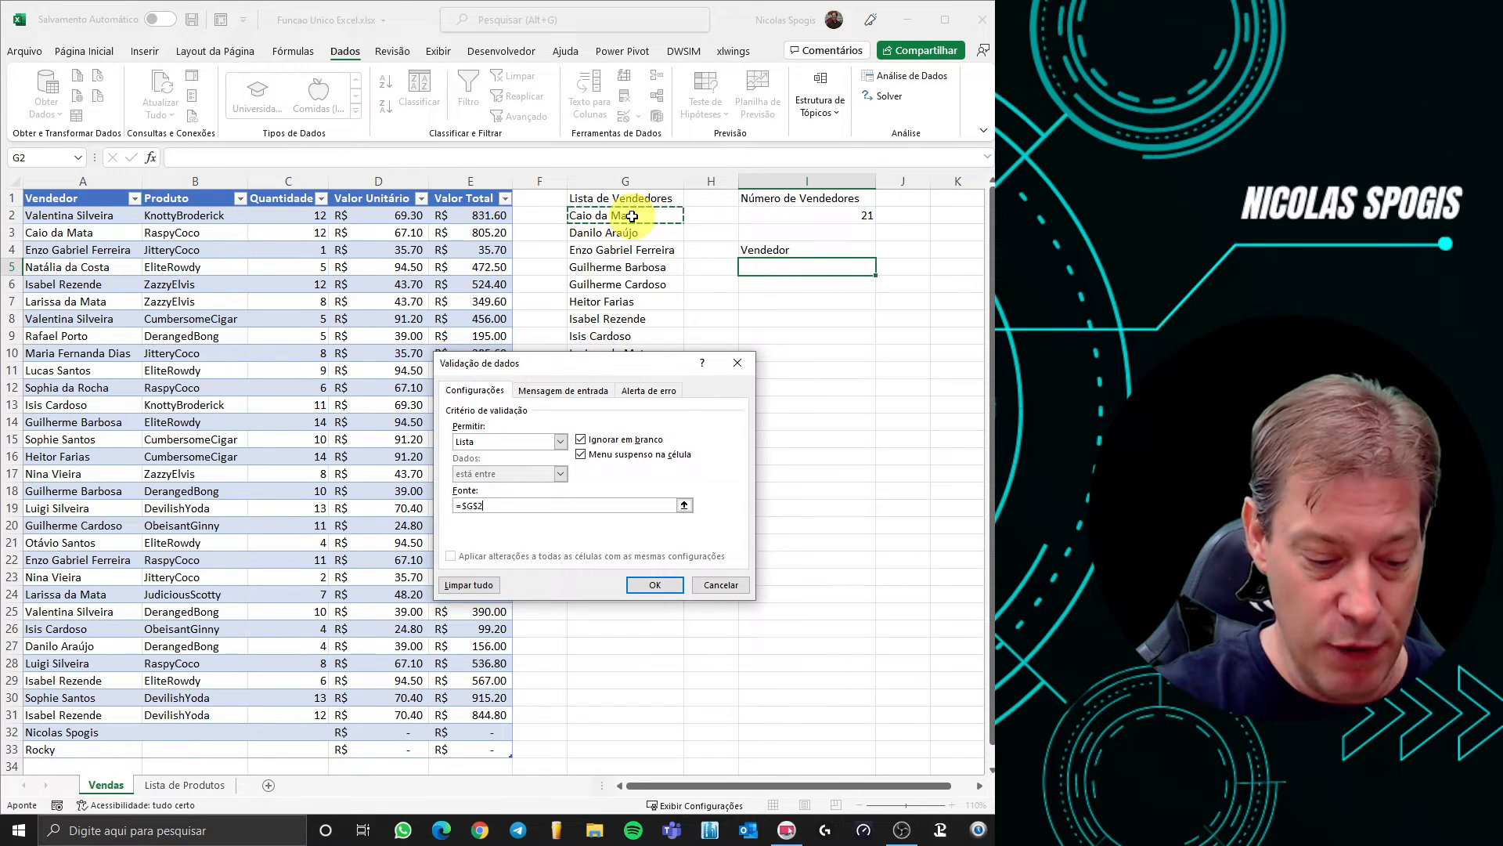
type("#")
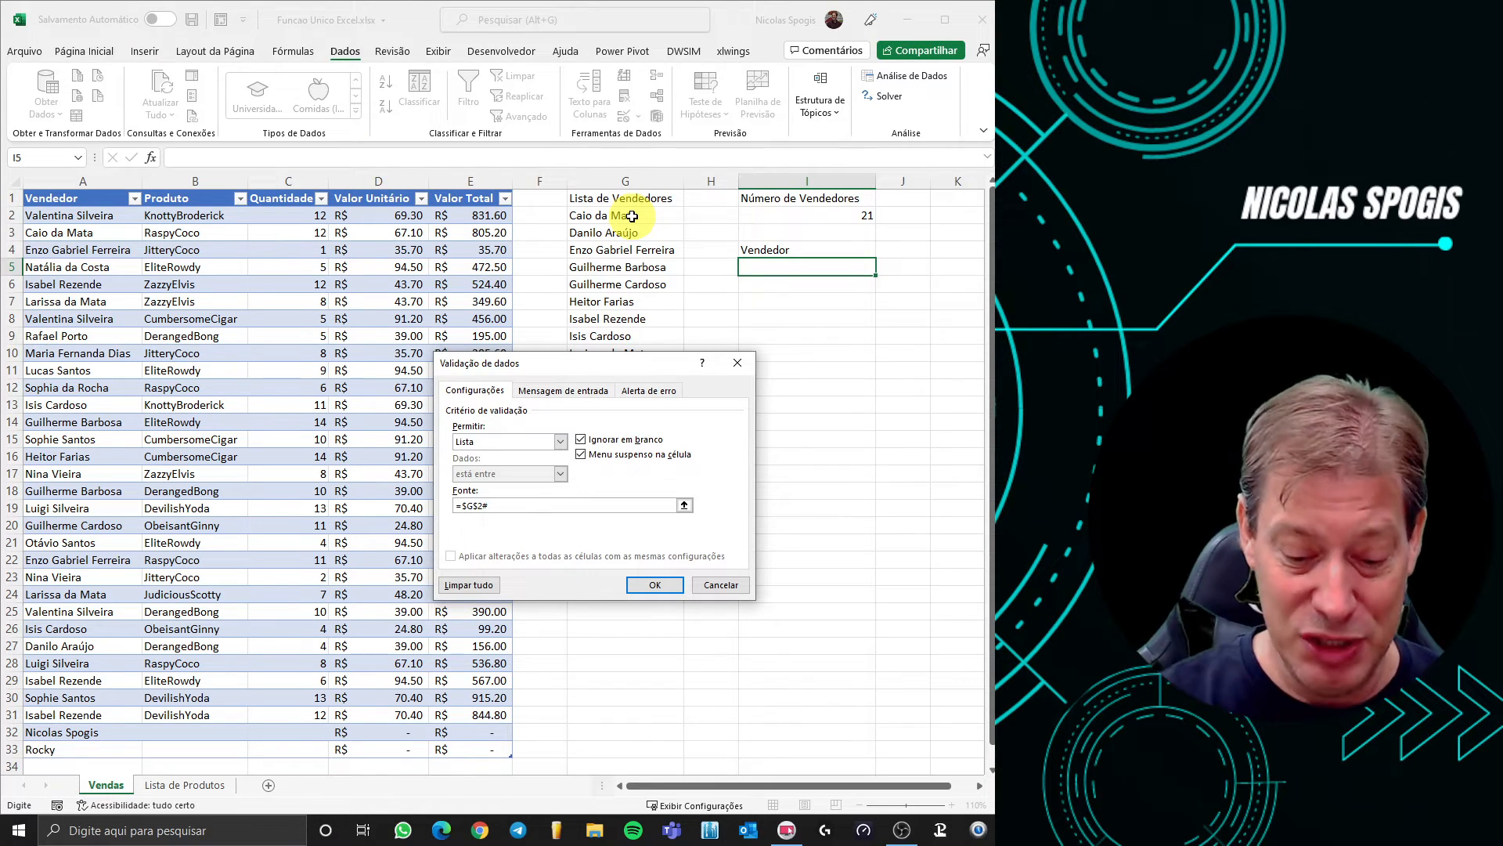
left_click(654, 585)
left_click(883, 267)
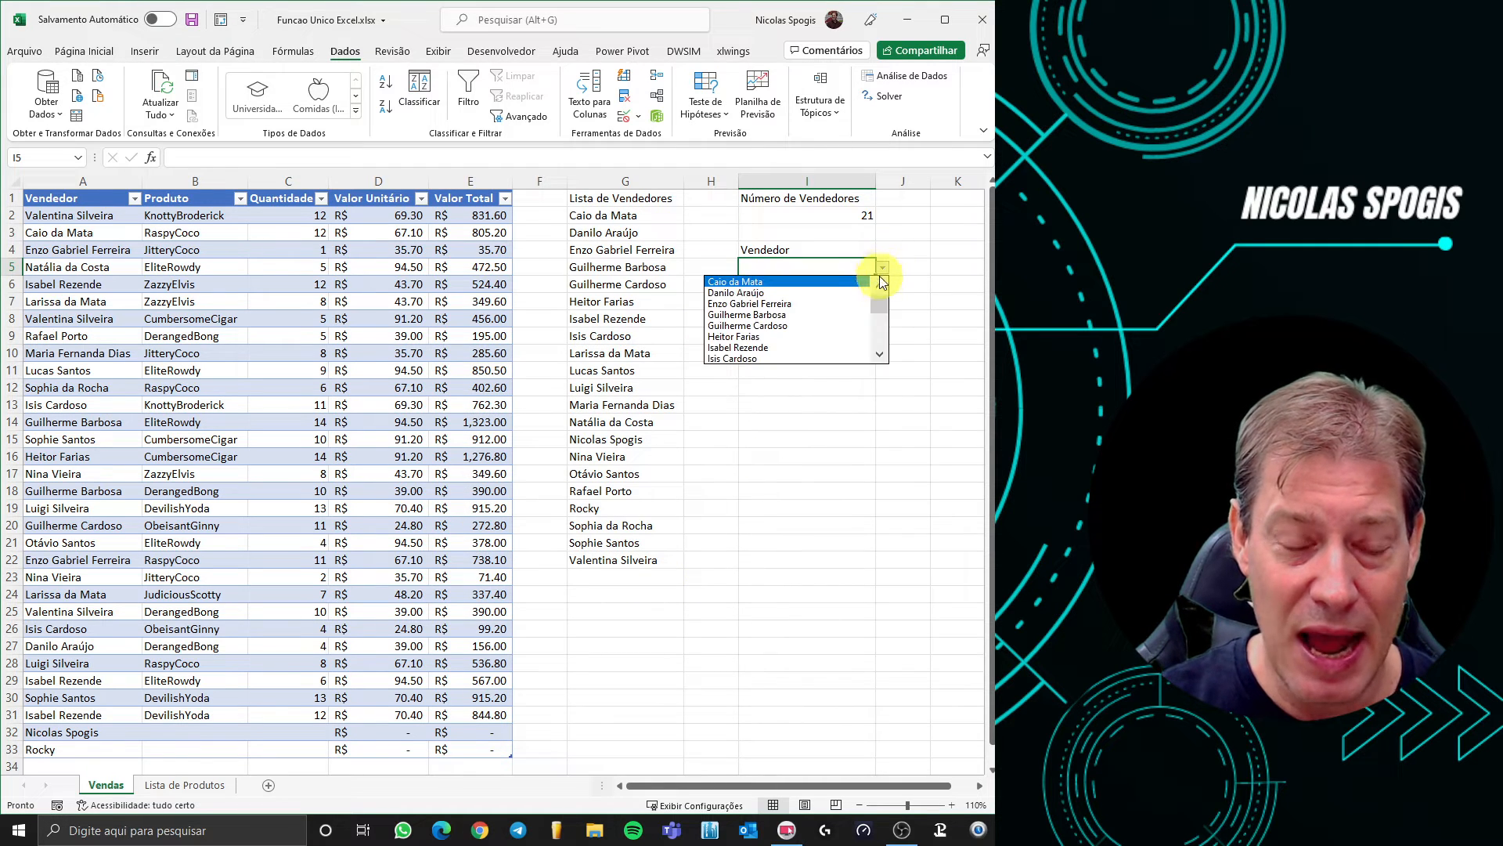
Choose a seller name from I5's dropdown list to check the validation
mouse_move(880, 306)
left_mouse_down()
mouse_move(877, 336)
mouse_move(877, 288)
mouse_move(879, 354)
mouse_move(882, 302)
left_mouse_up()
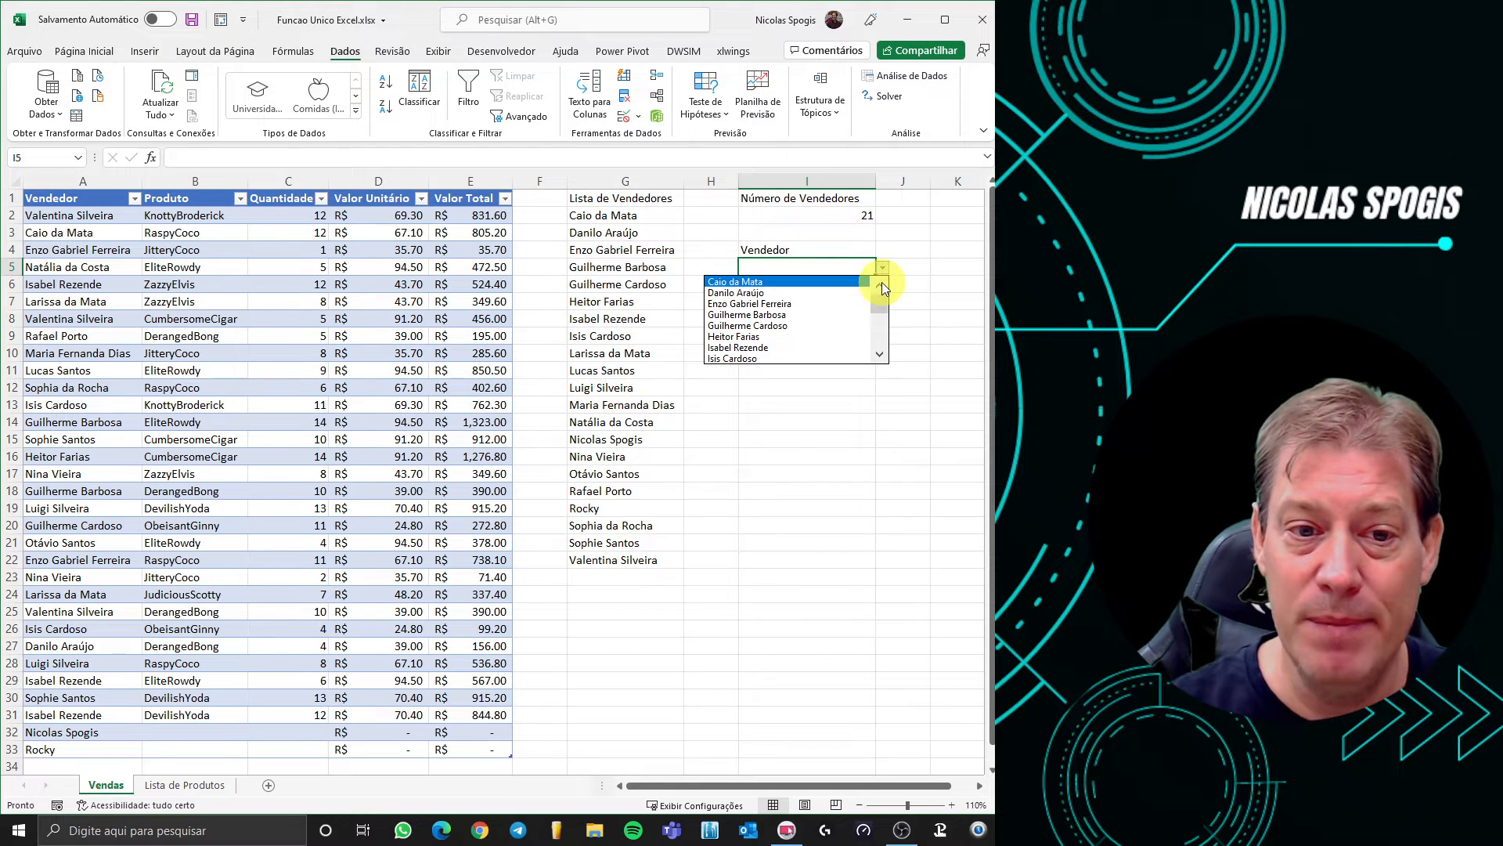
left_click(880, 355)
left_click(880, 355)
left_click(879, 355)
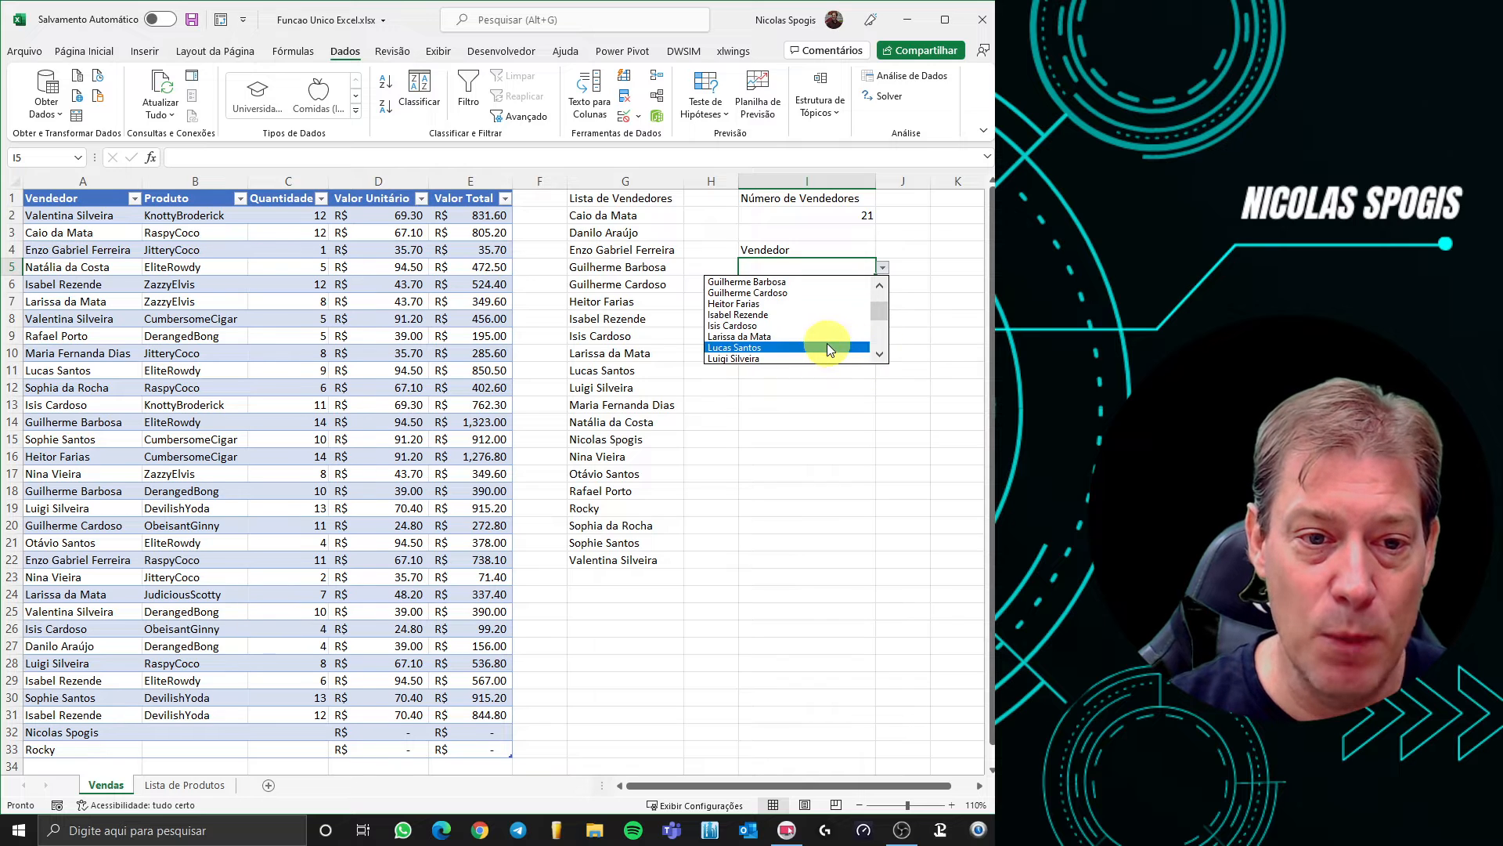
left_click(819, 338)
left_click(793, 301)
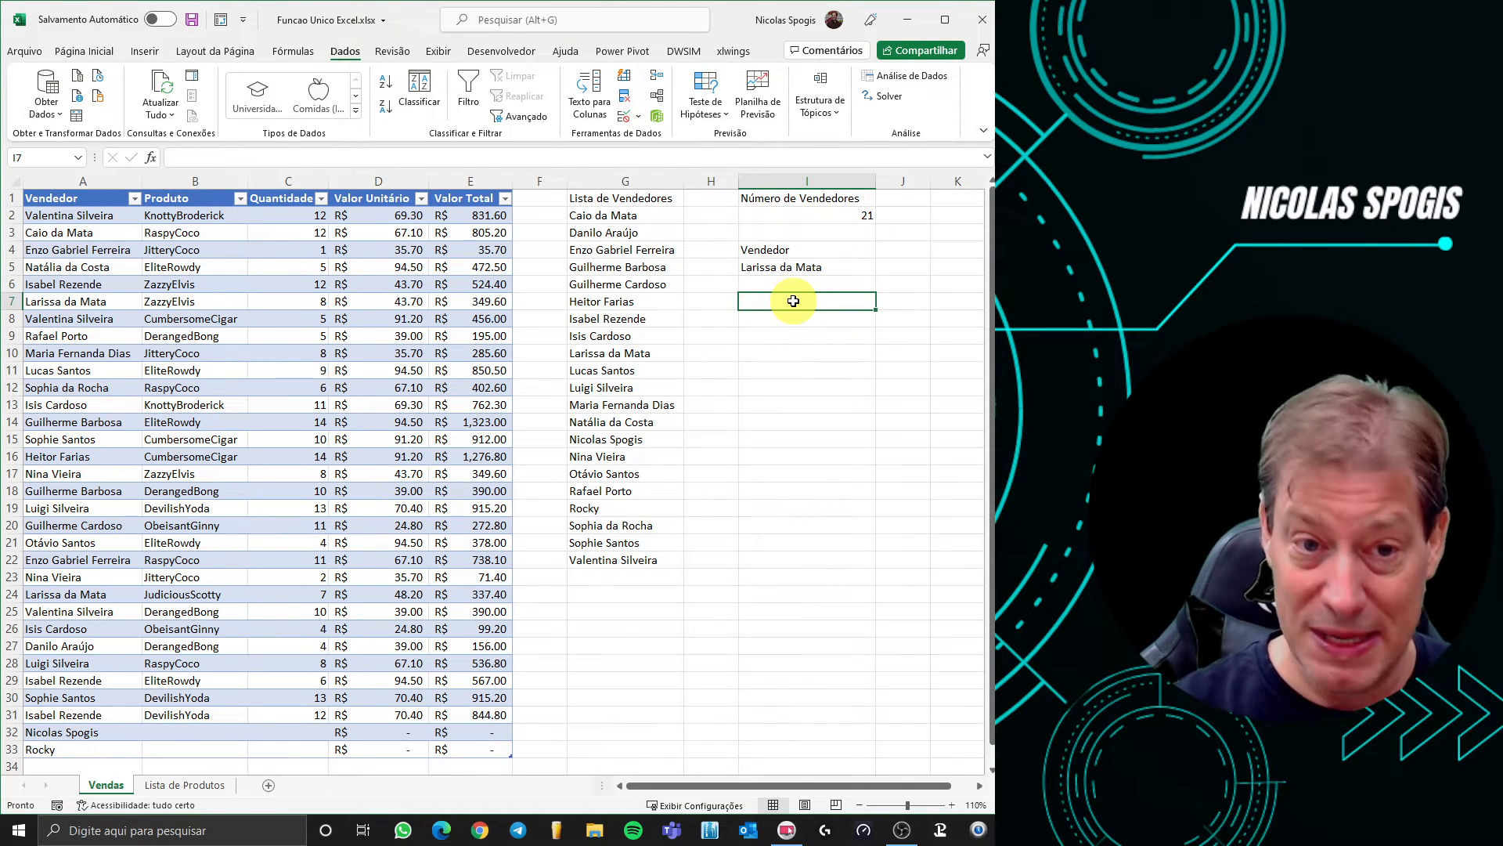
Label I7 'Total Vendas' and start =SOMASES in I8 with column E as the sum range
type("Total ")
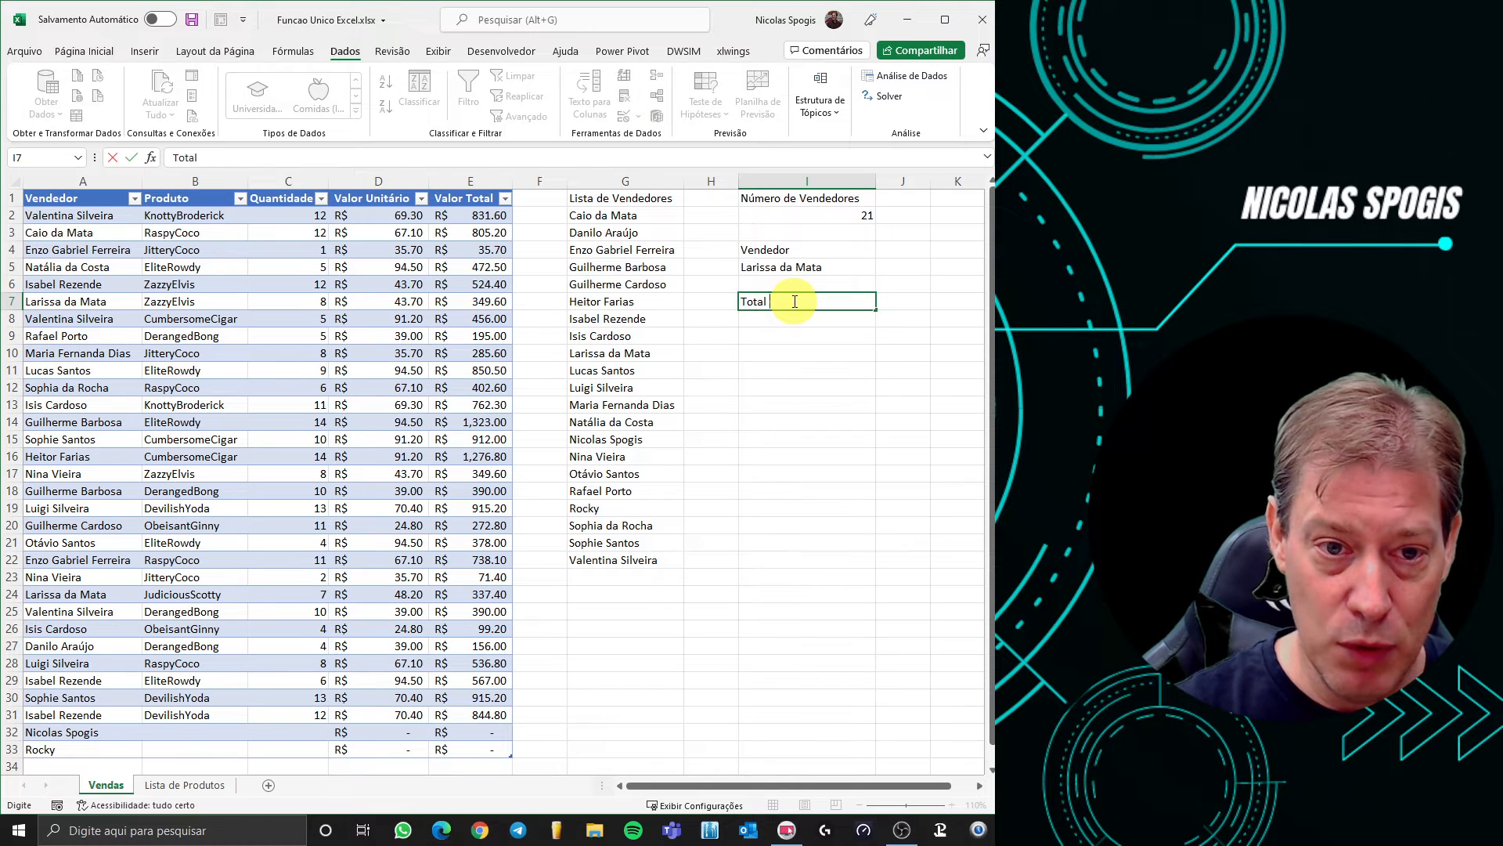
type("Vendas")
key("Return")
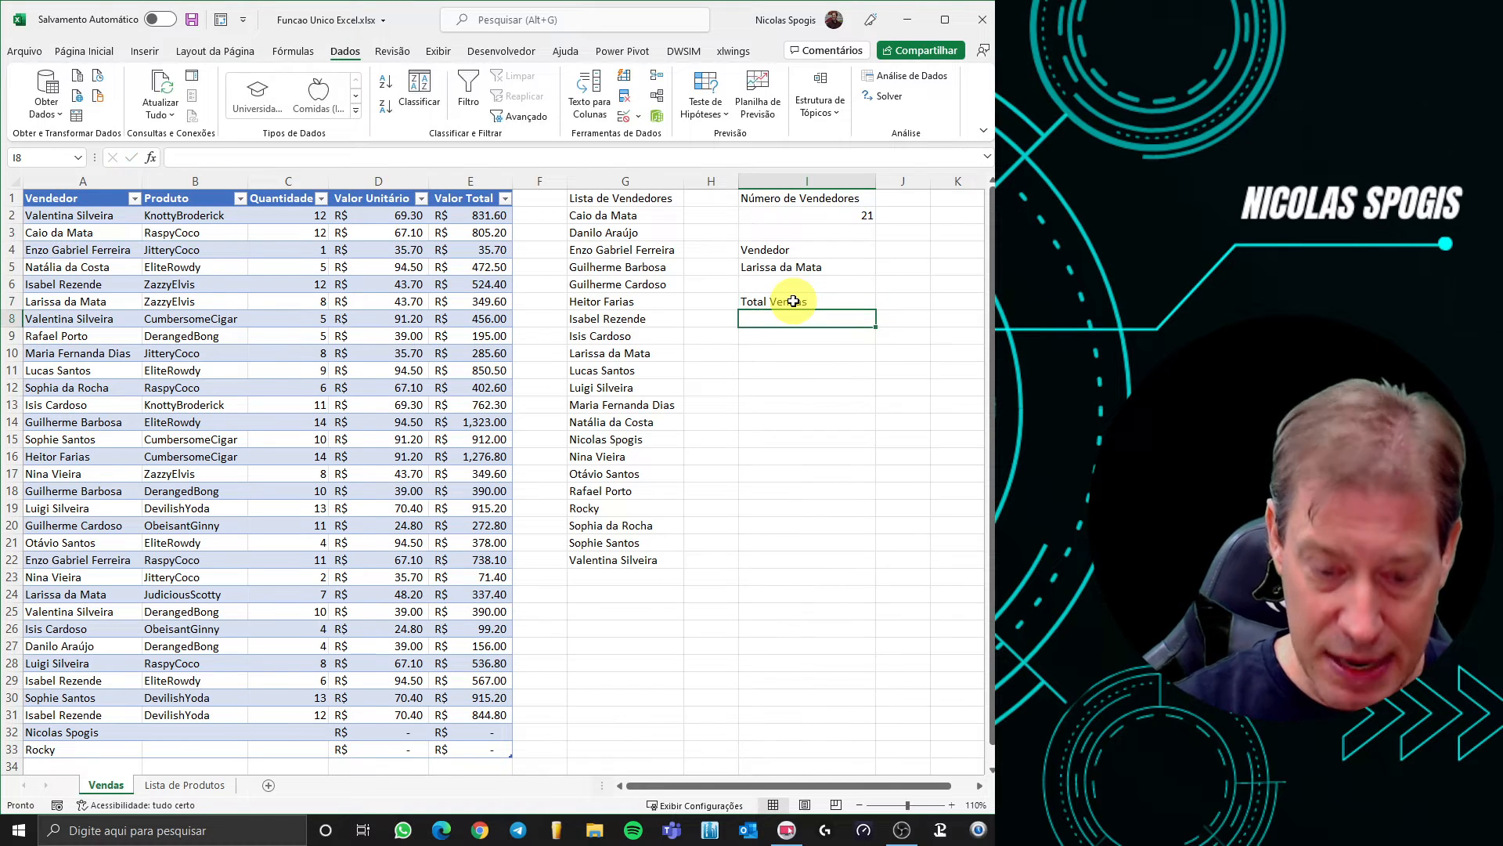
type("=so")
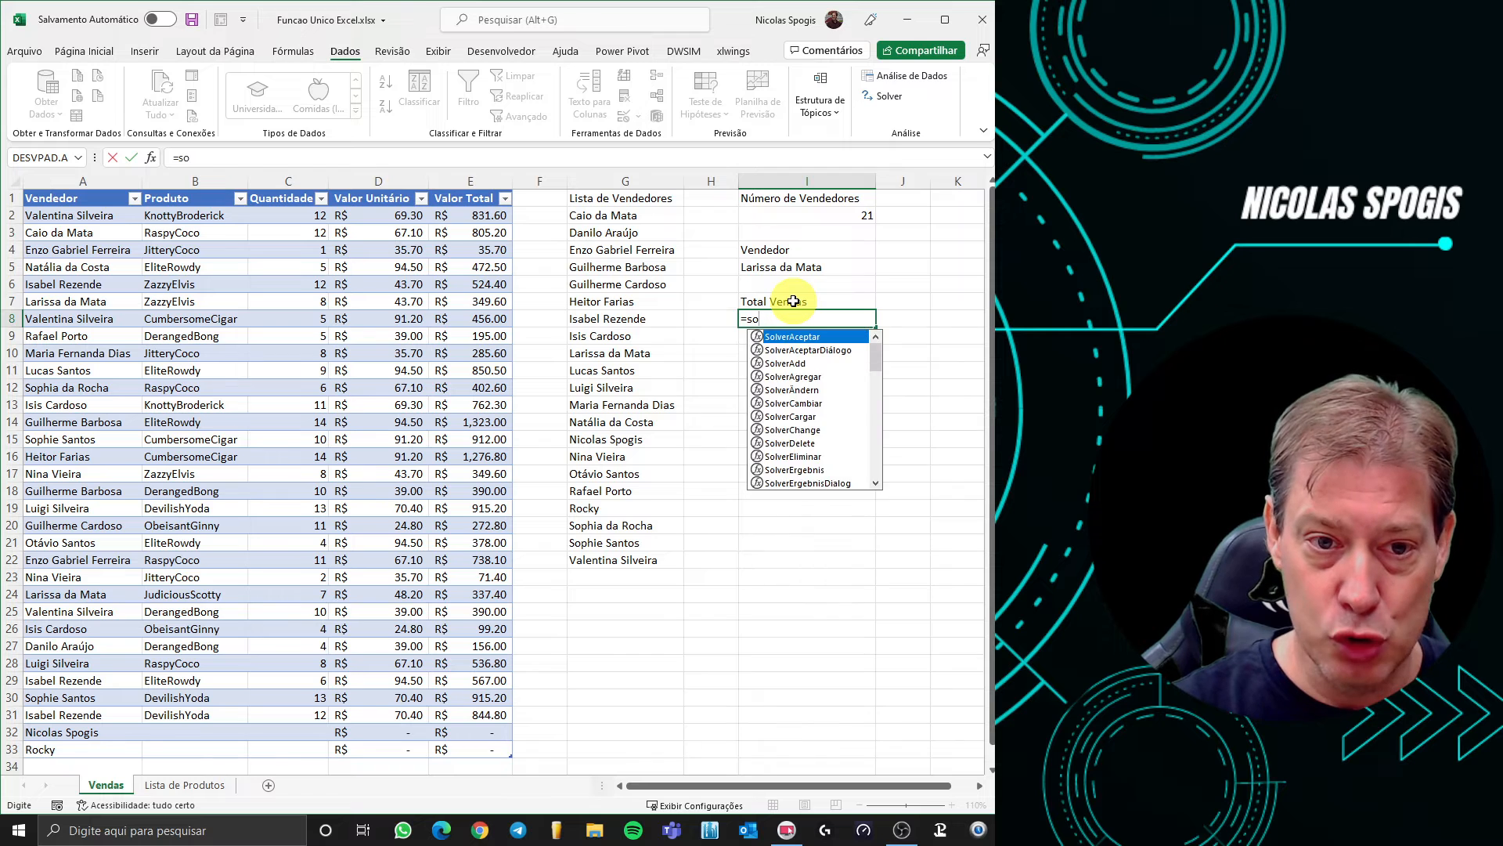
type("ma")
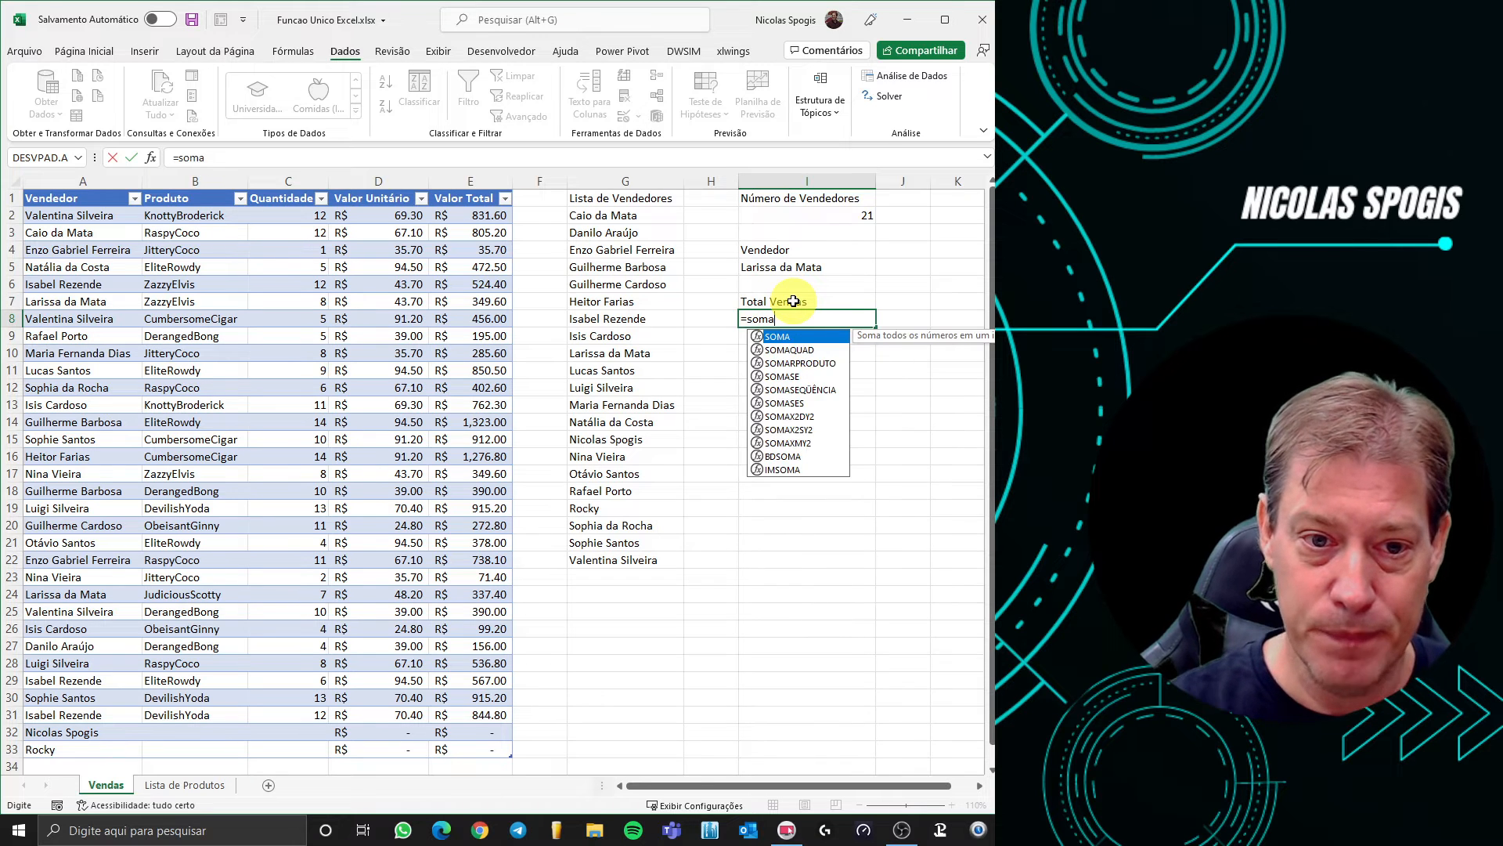
double_click(790, 403)
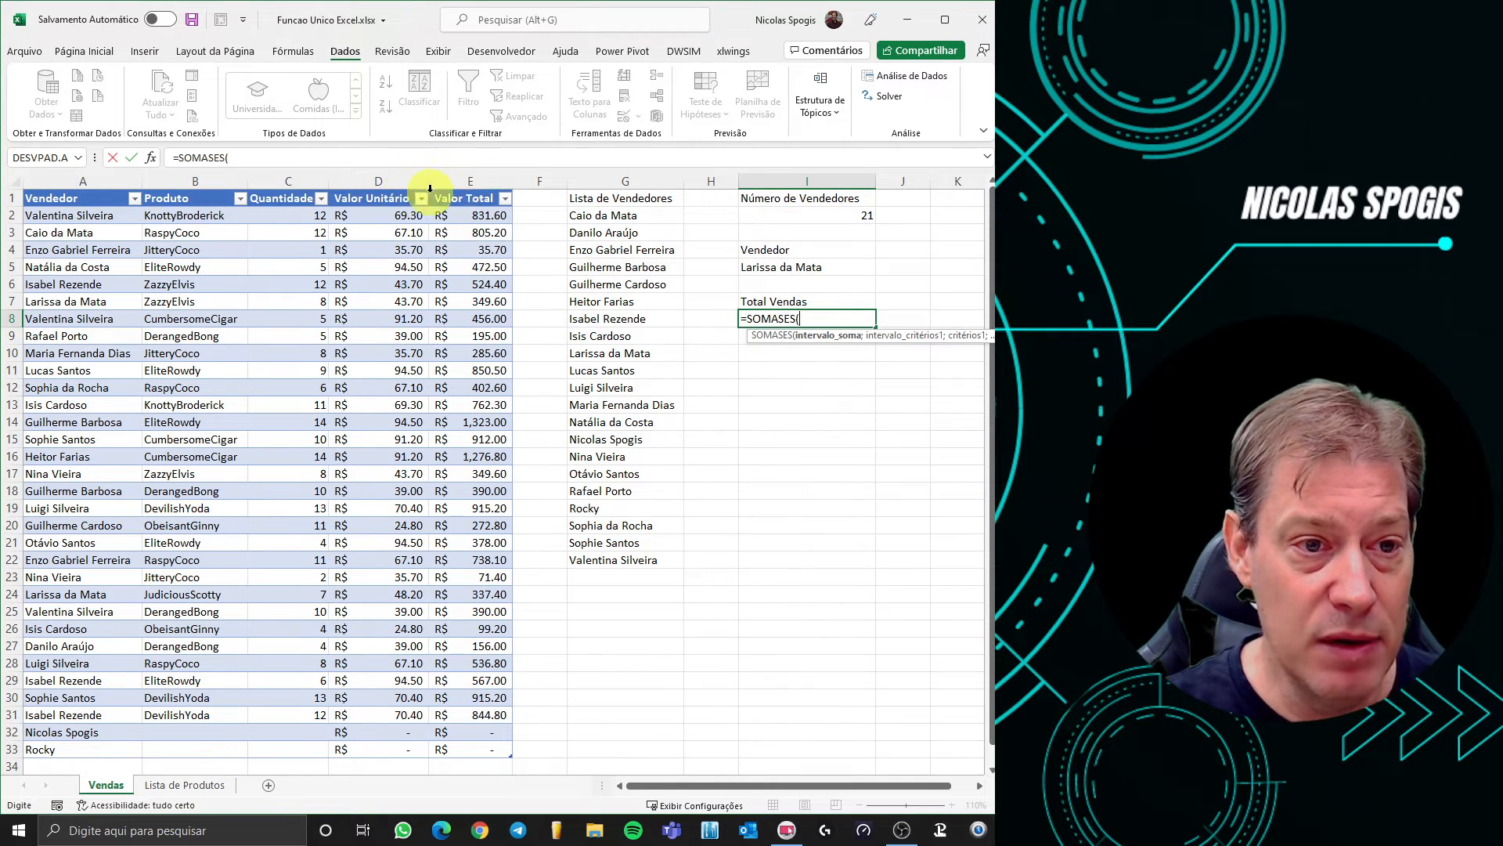
left_click(464, 182)
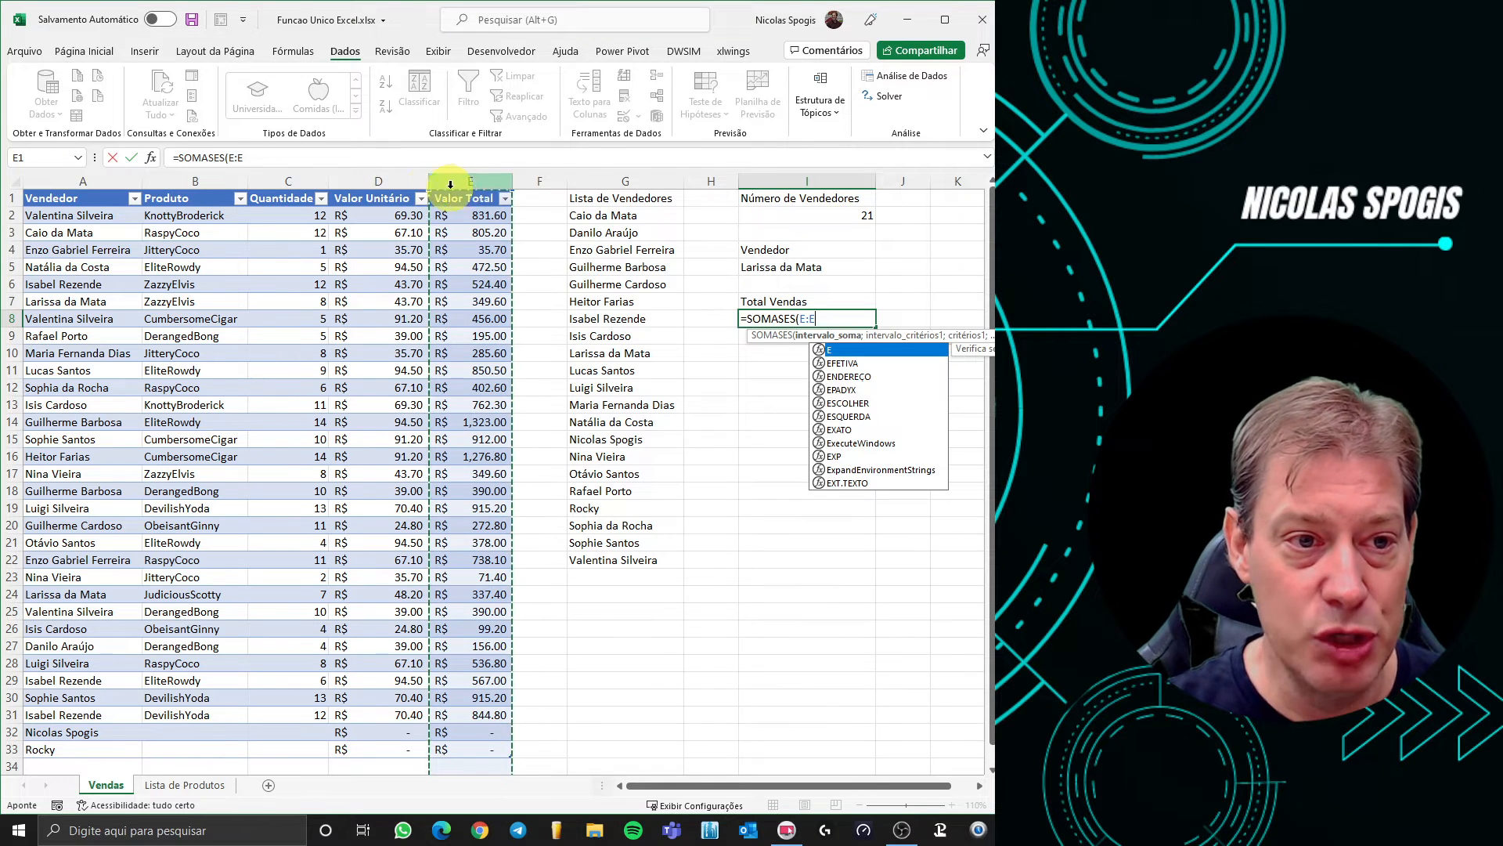
left_click(151, 159)
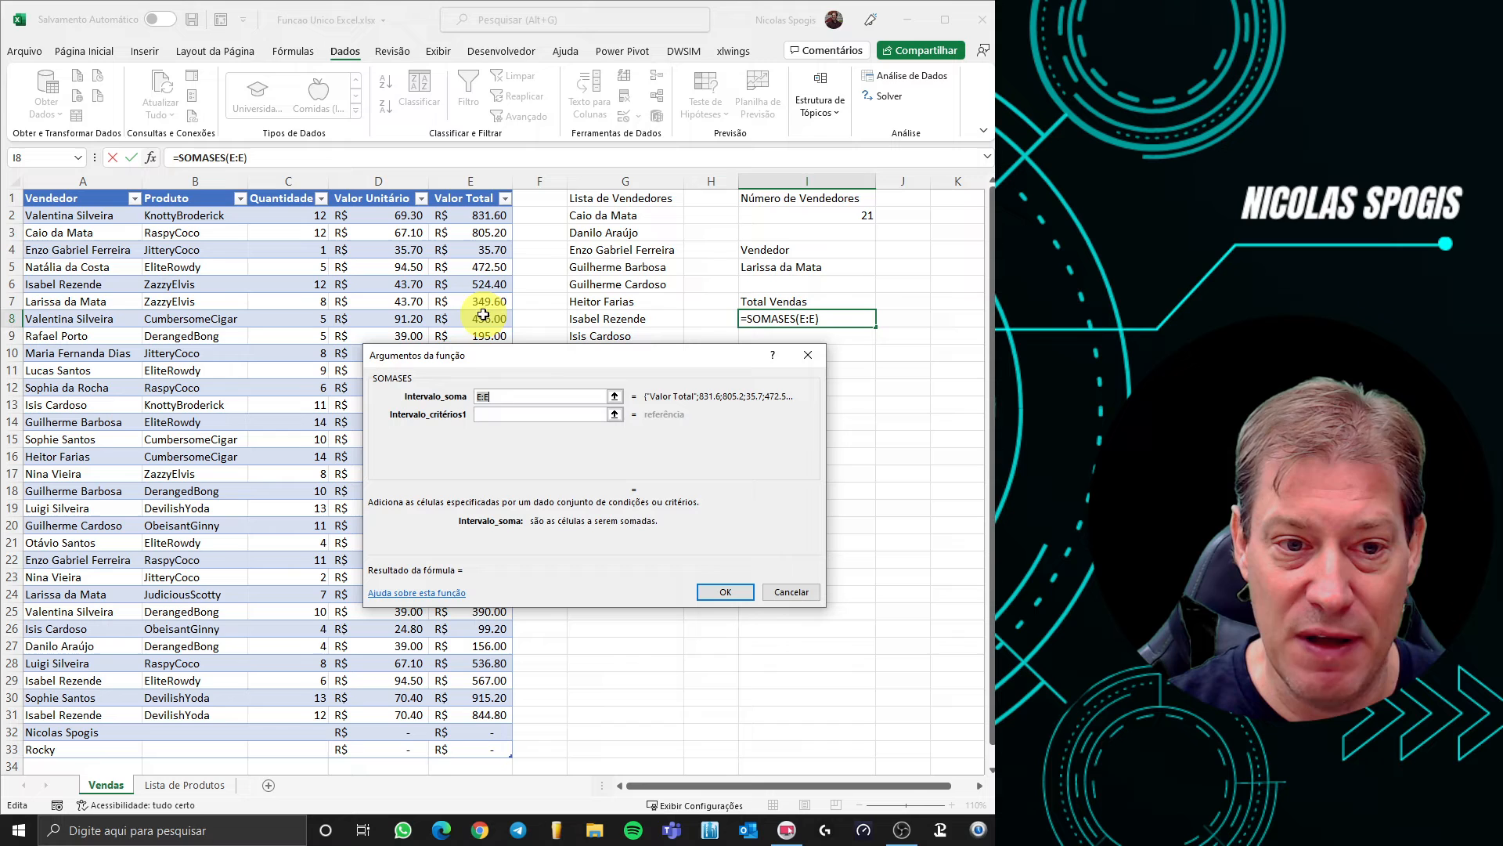
Complete the formula as =SOMASES(E:E;A:A;I5), using column A and seller I5 as criteria
left_click(492, 413)
left_click(491, 414)
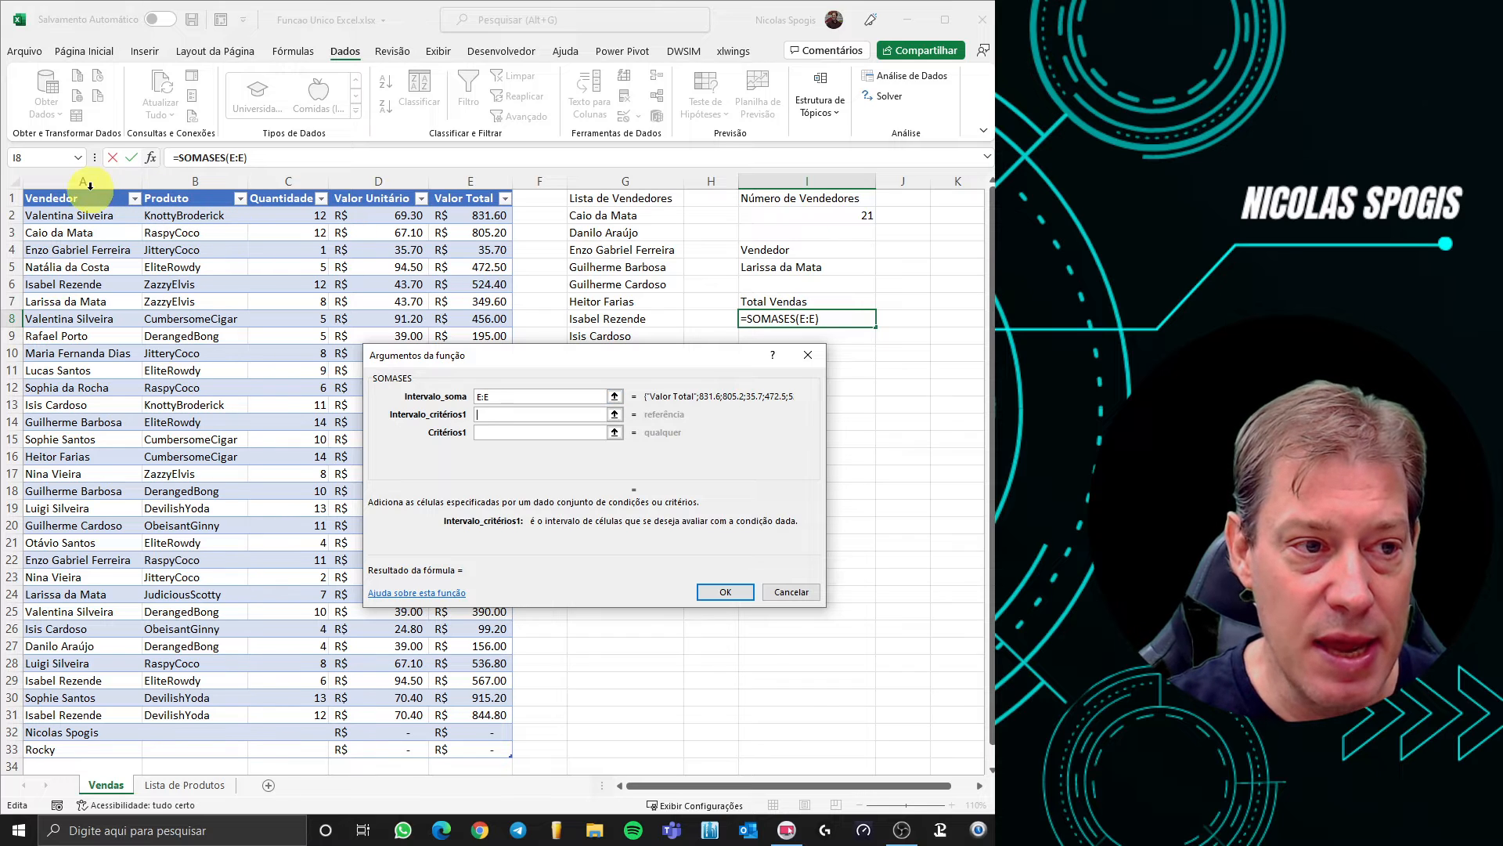
left_click(91, 176)
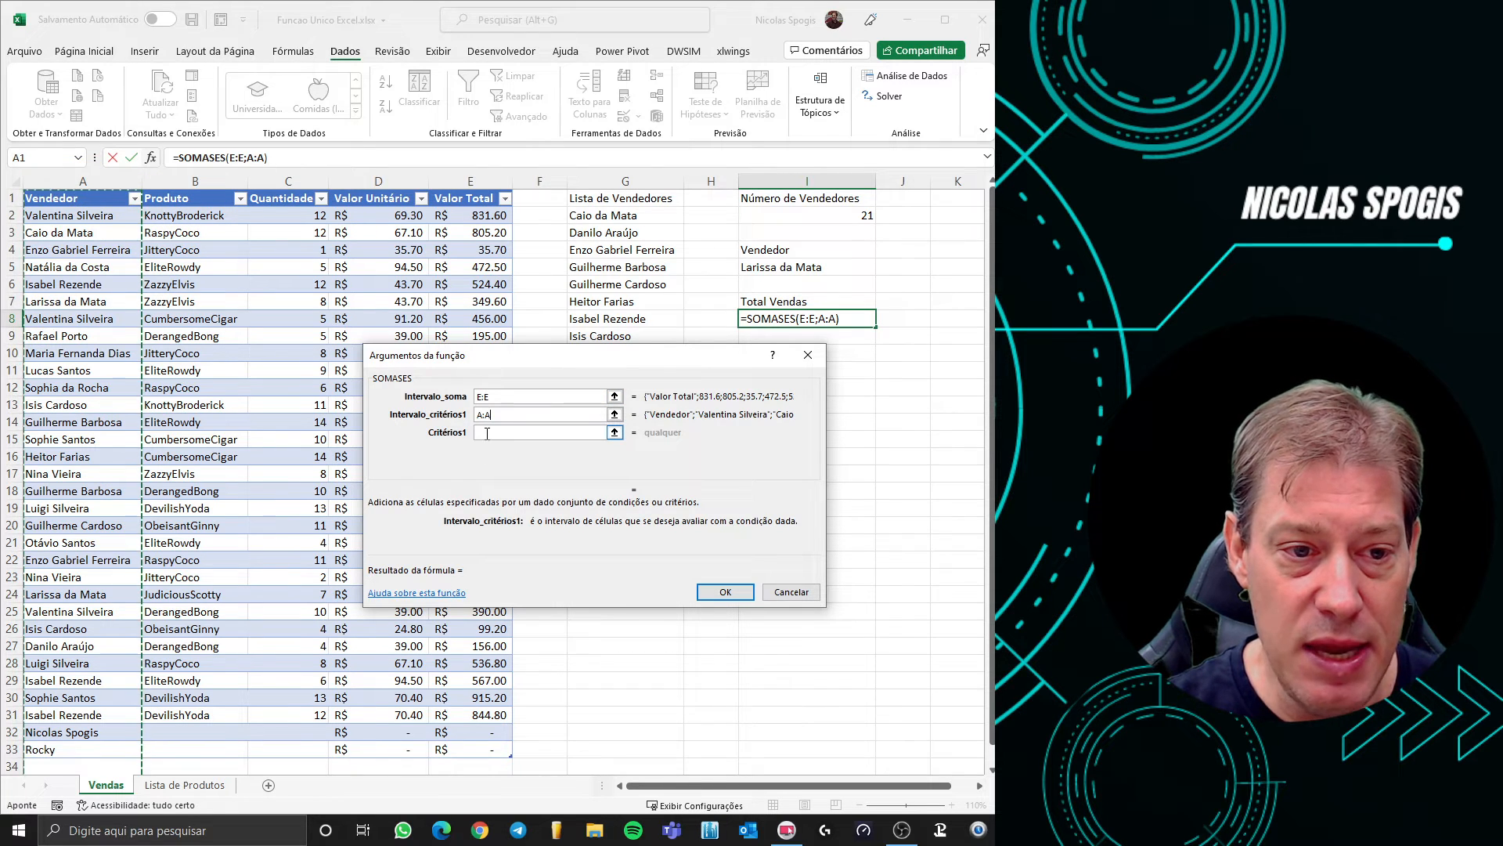
left_click(486, 433)
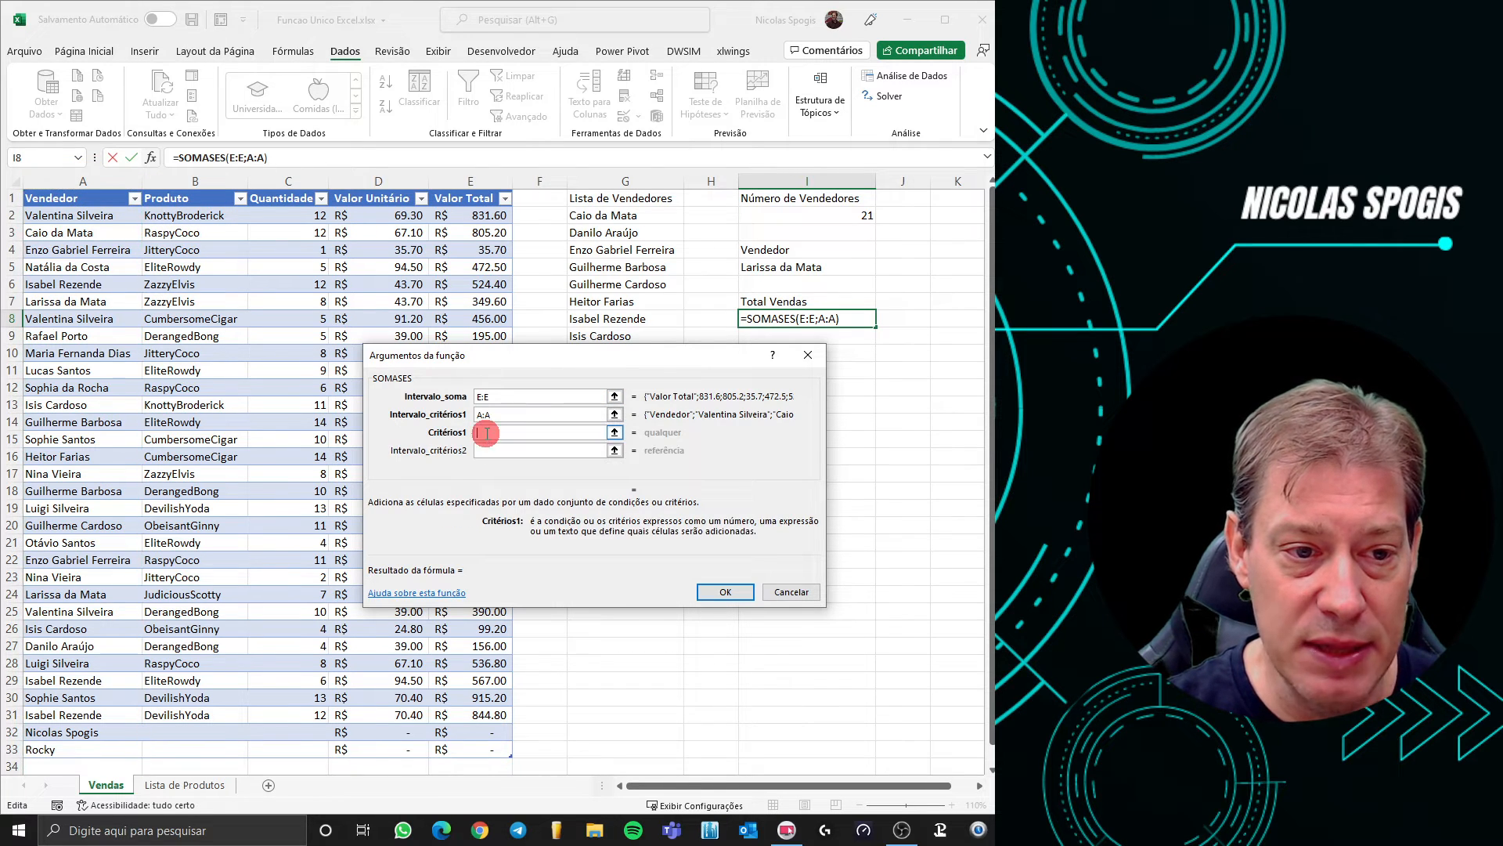
left_click(805, 269)
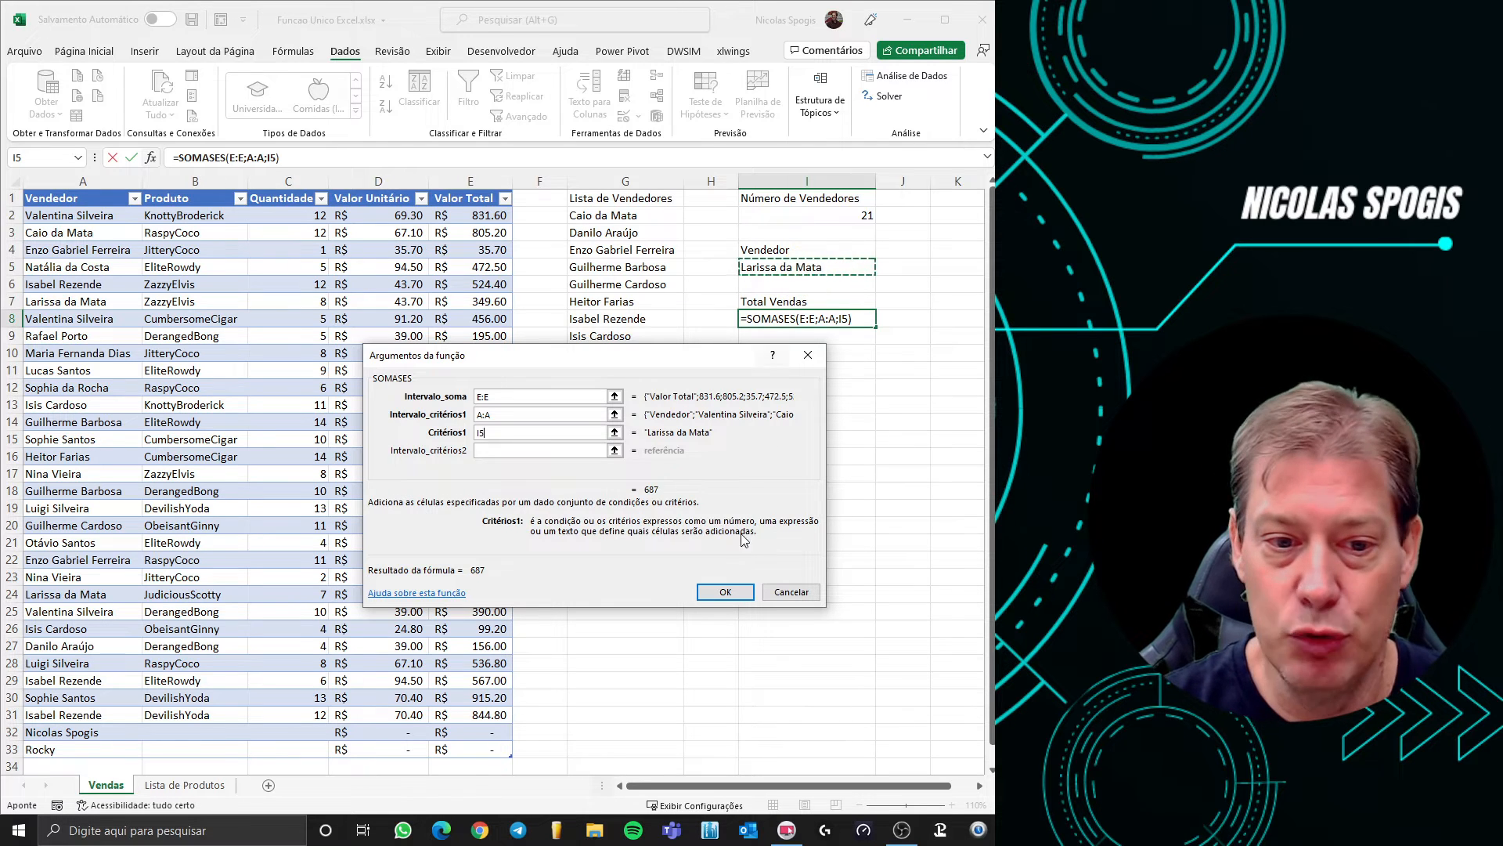
left_click(726, 592)
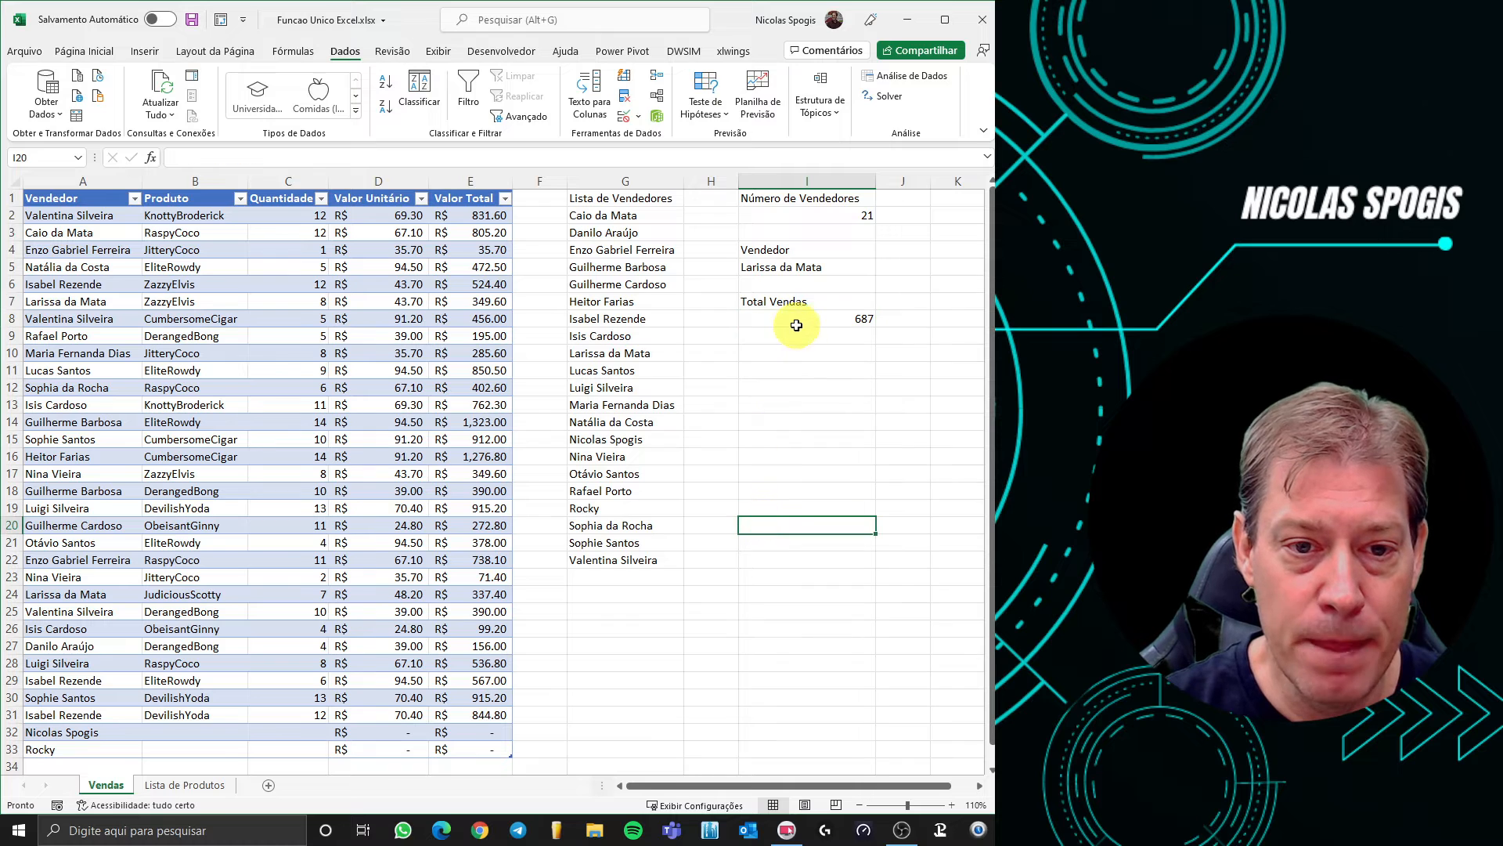
Format the I8 total as currency, showing R$ 687.00
left_click(84, 51)
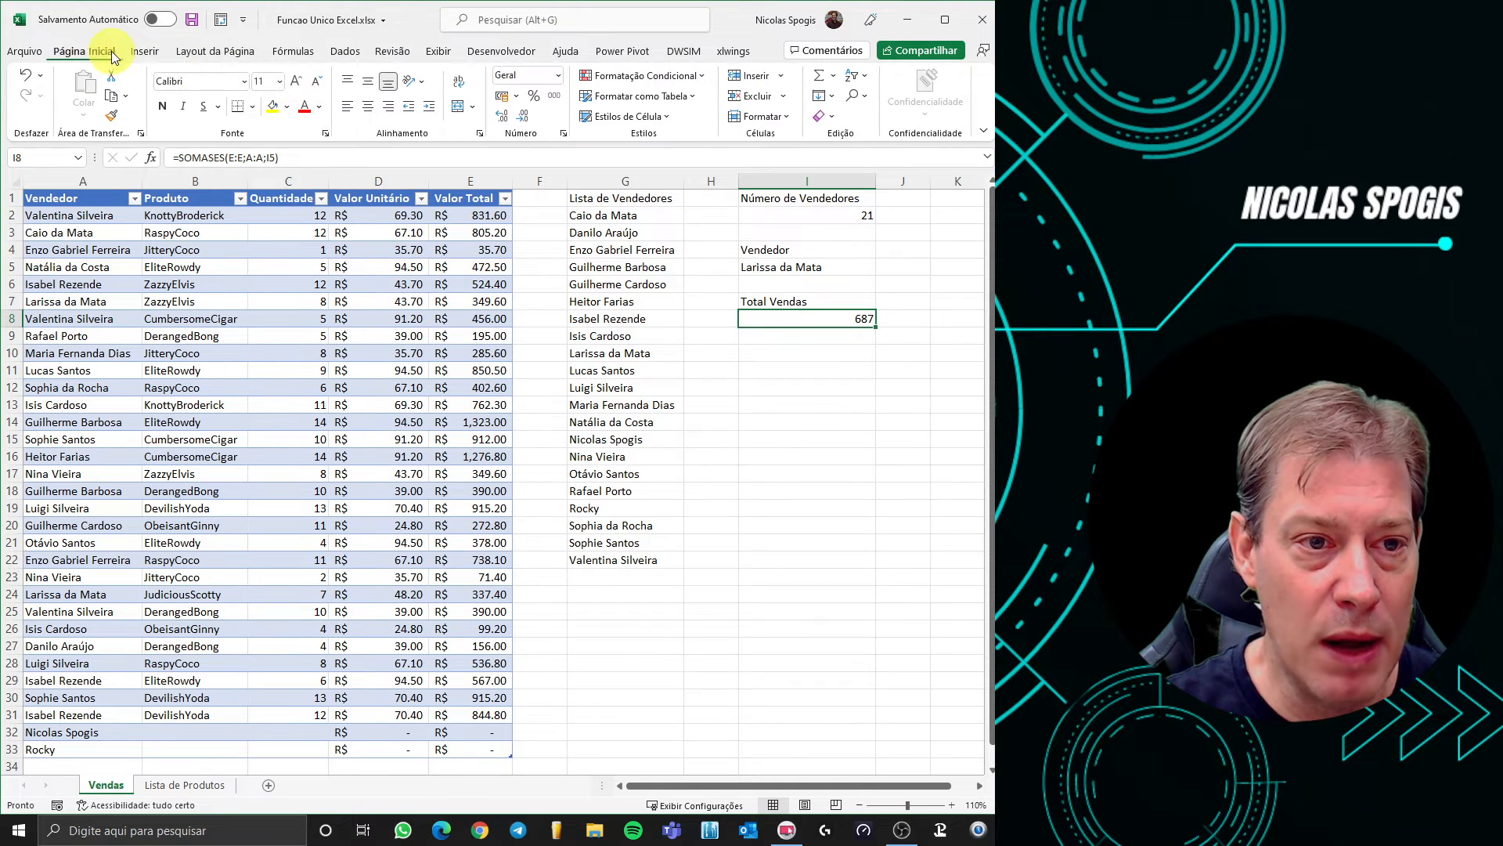
left_click(502, 96)
left_click(862, 429)
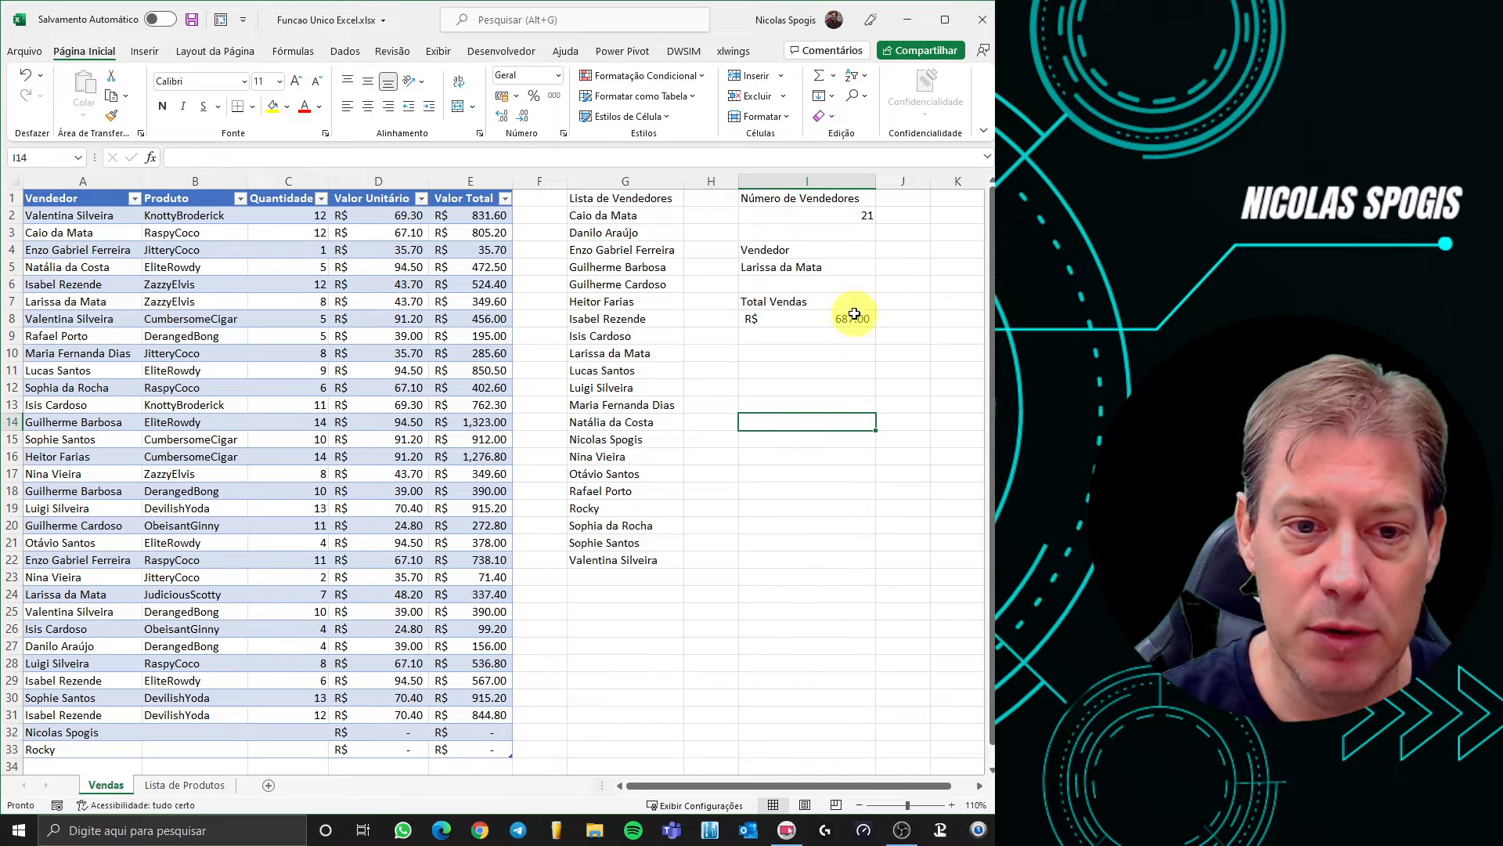
left_click(861, 266)
left_click(883, 269)
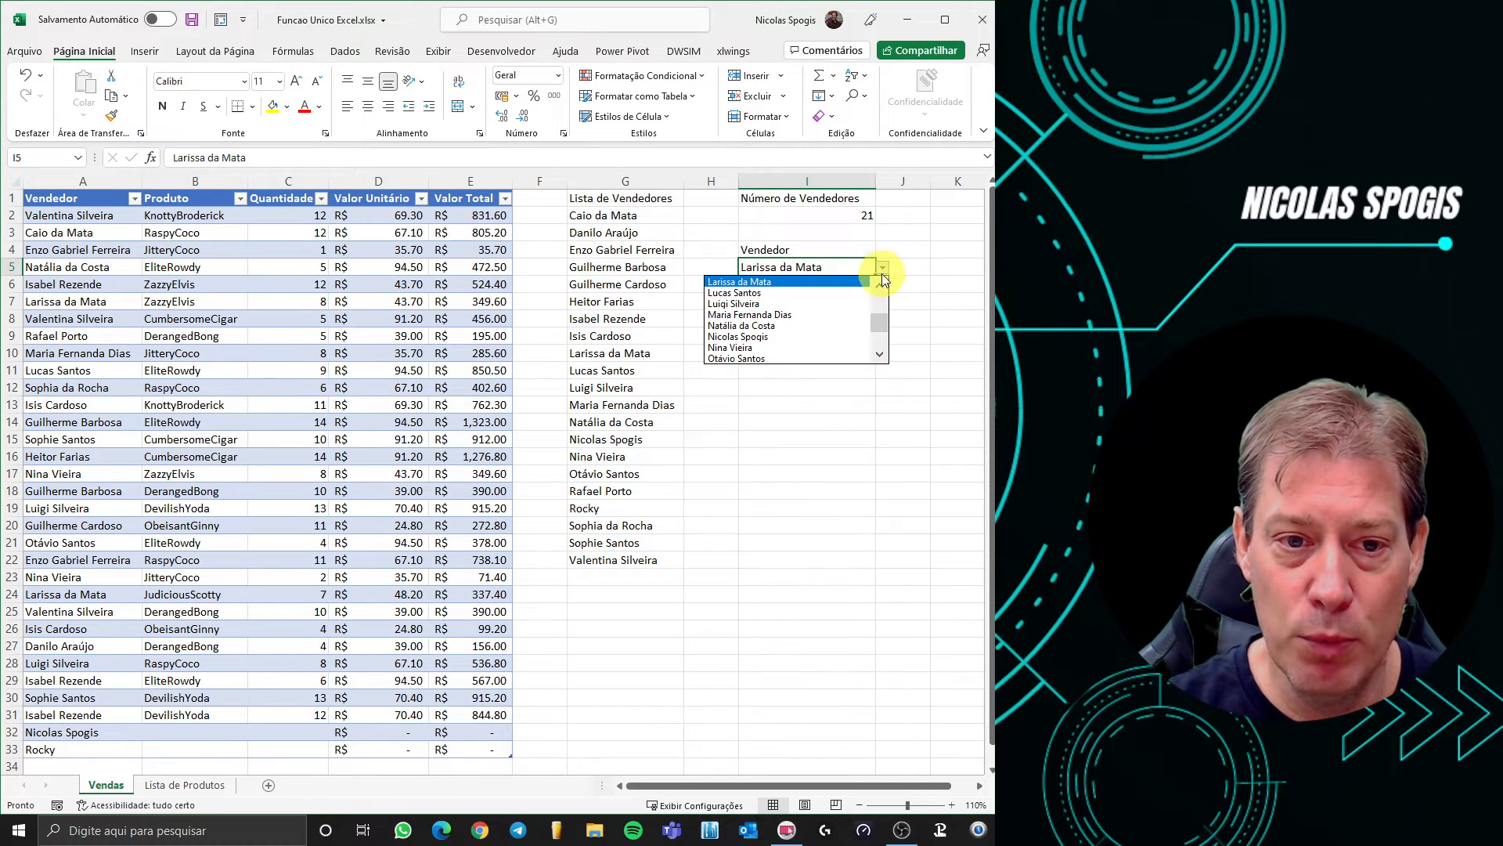
Switch I5 to the seller listed in row 32
scroll(881, 327, "down", 2)
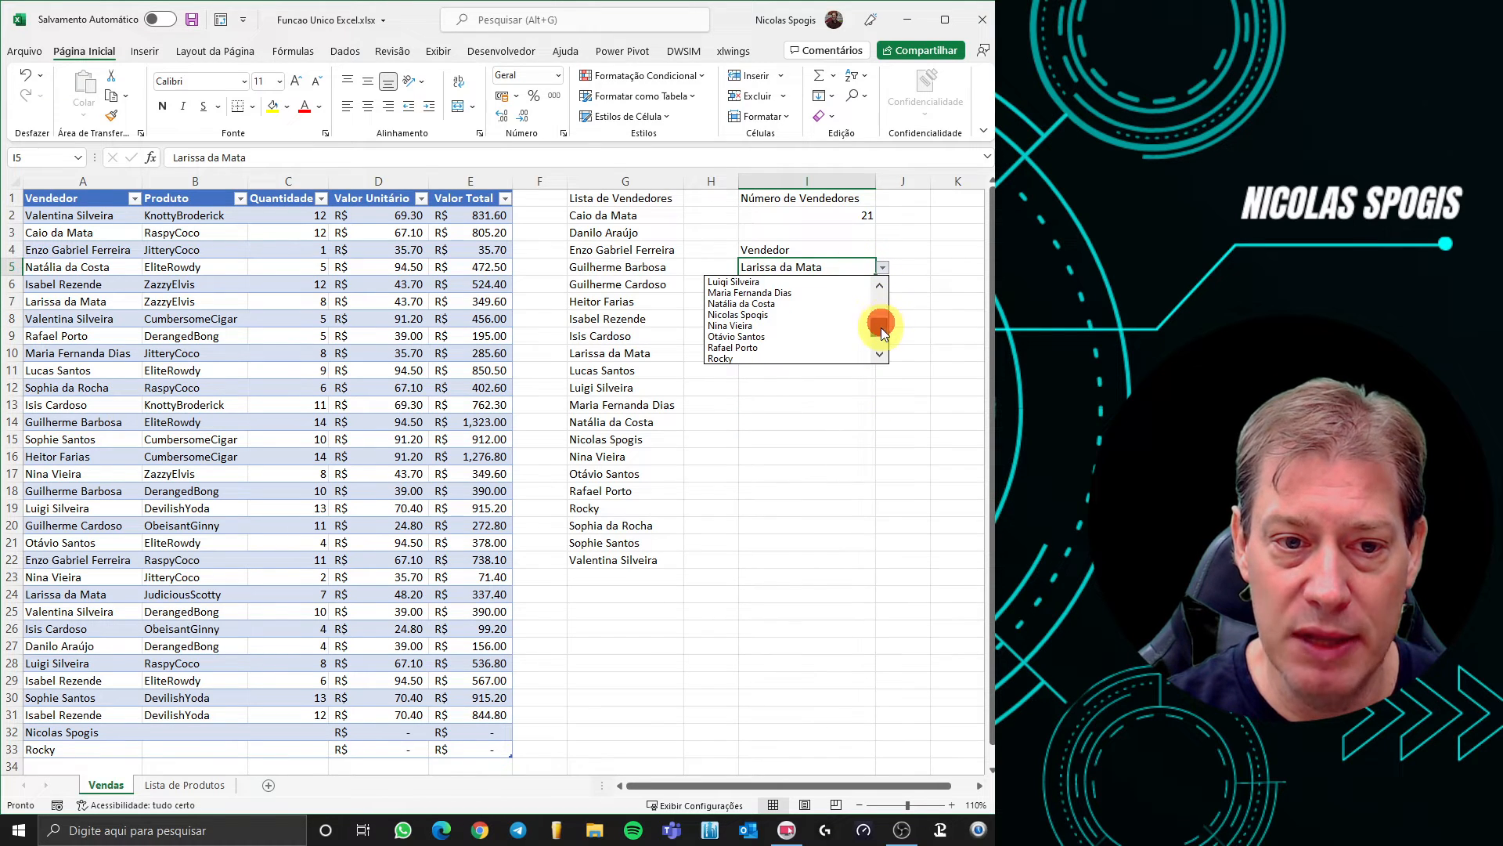
left_click(822, 314)
left_click(817, 374)
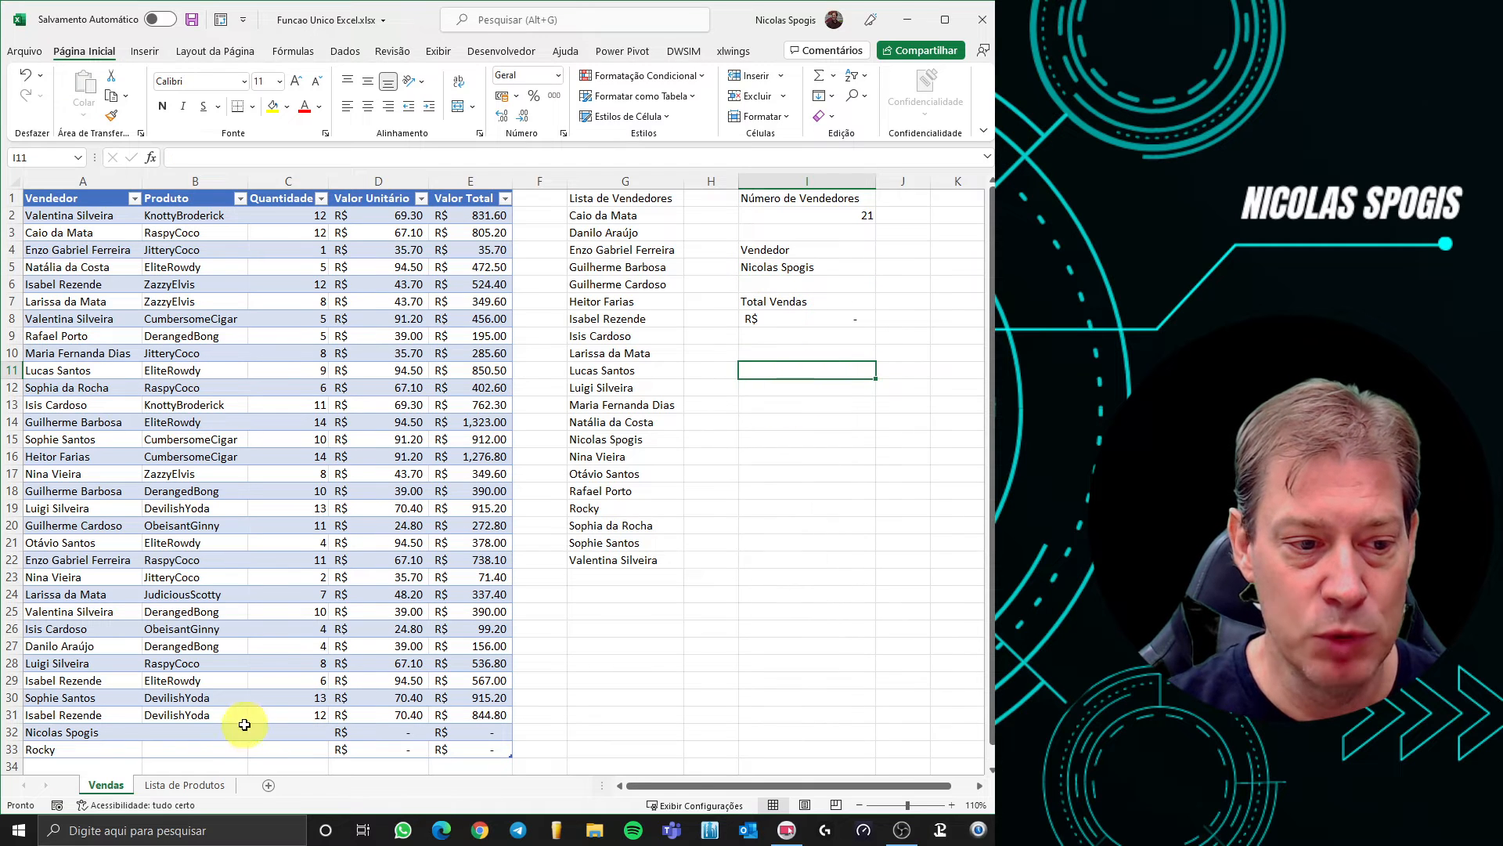
Set row 32's product to ZazzyElvis with quantity 1, making Total Vendas R$ 43.70
left_click(201, 729)
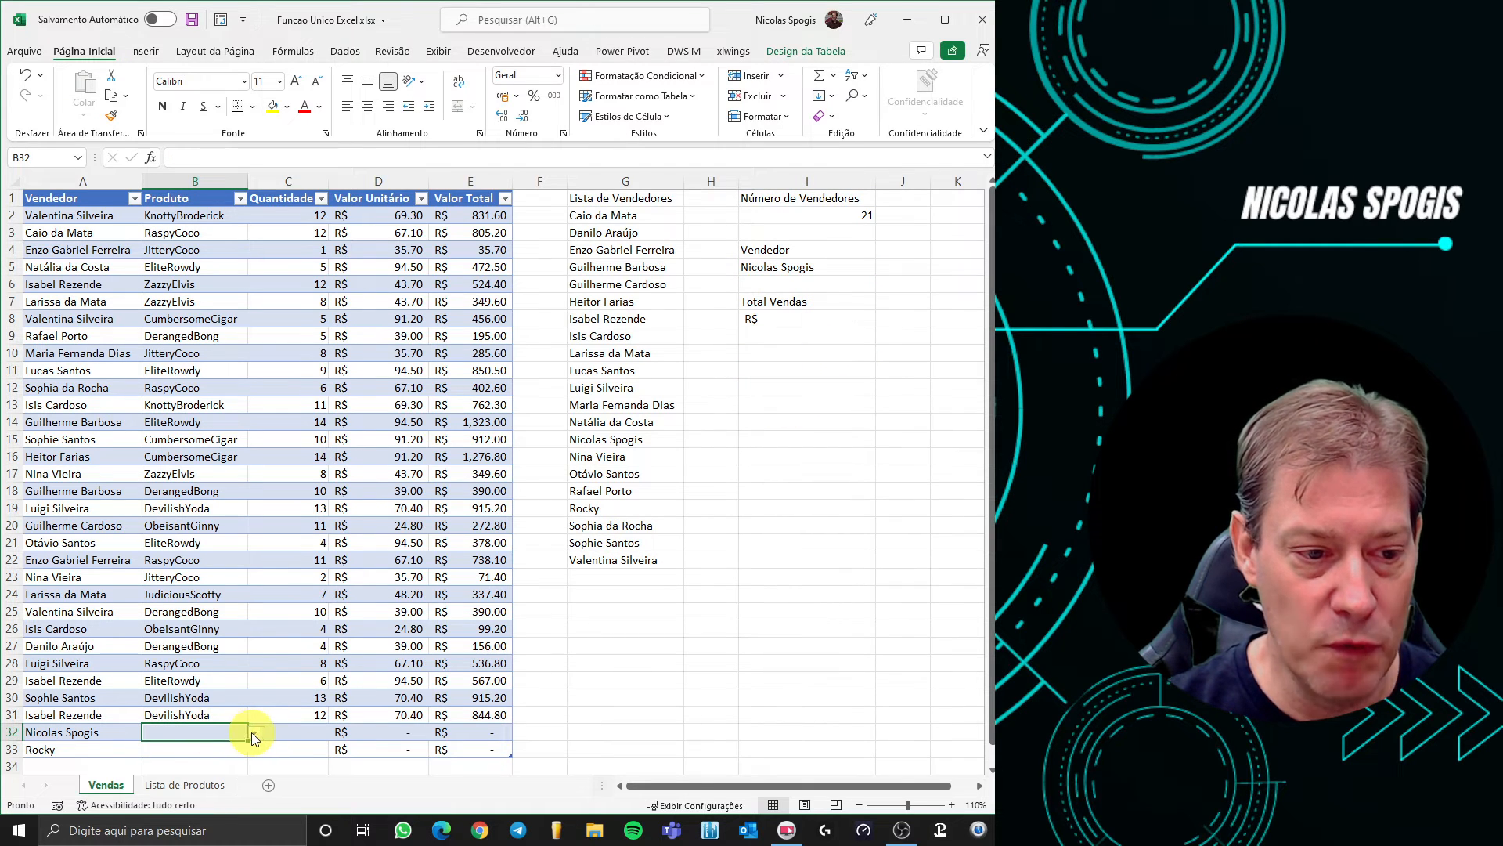
left_click(254, 732)
left_click(223, 714)
left_click(309, 732)
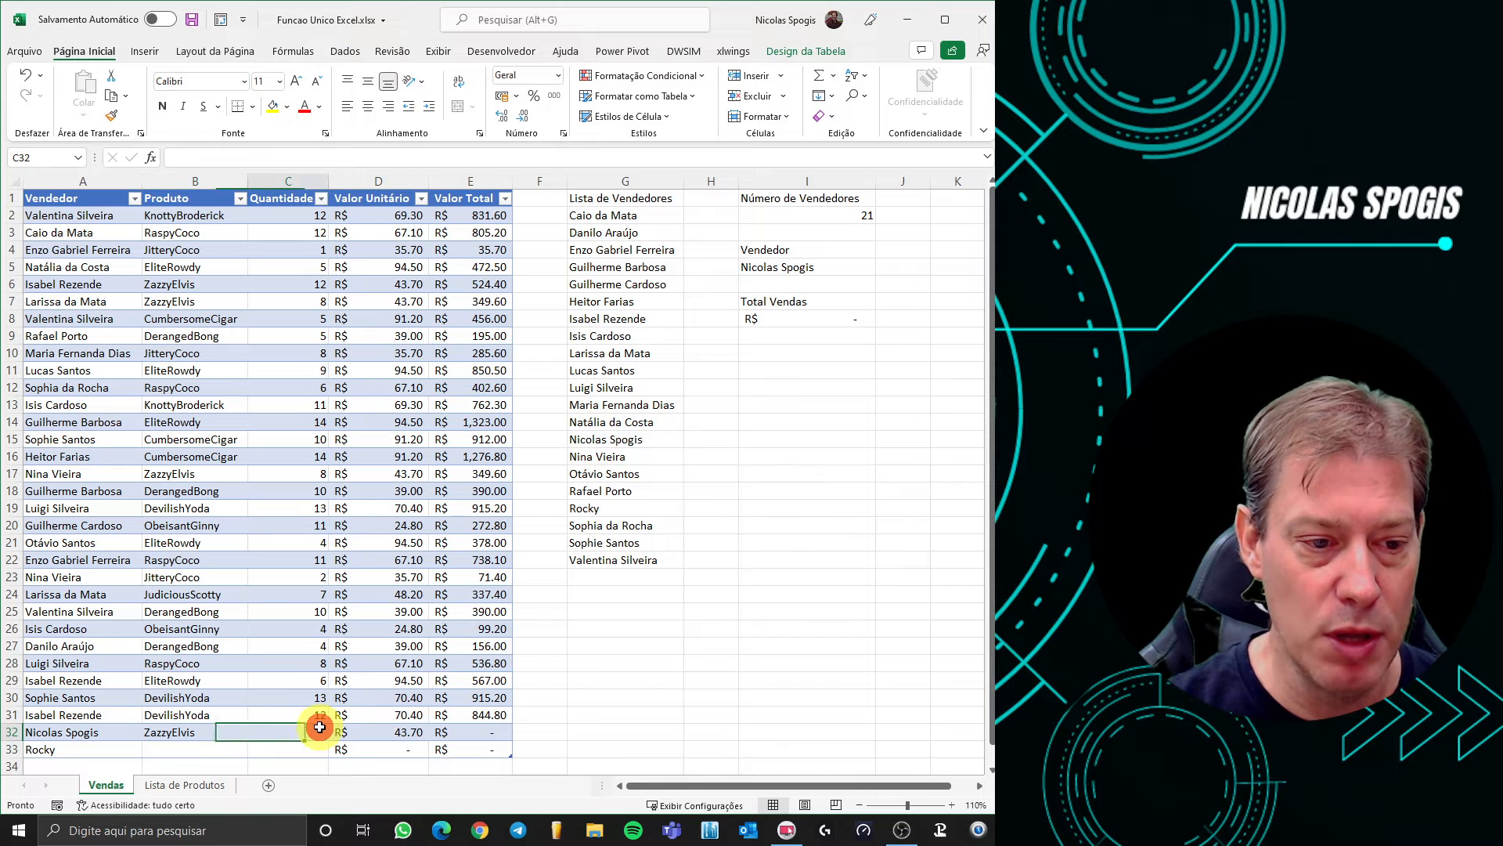
type("1")
left_click(454, 731)
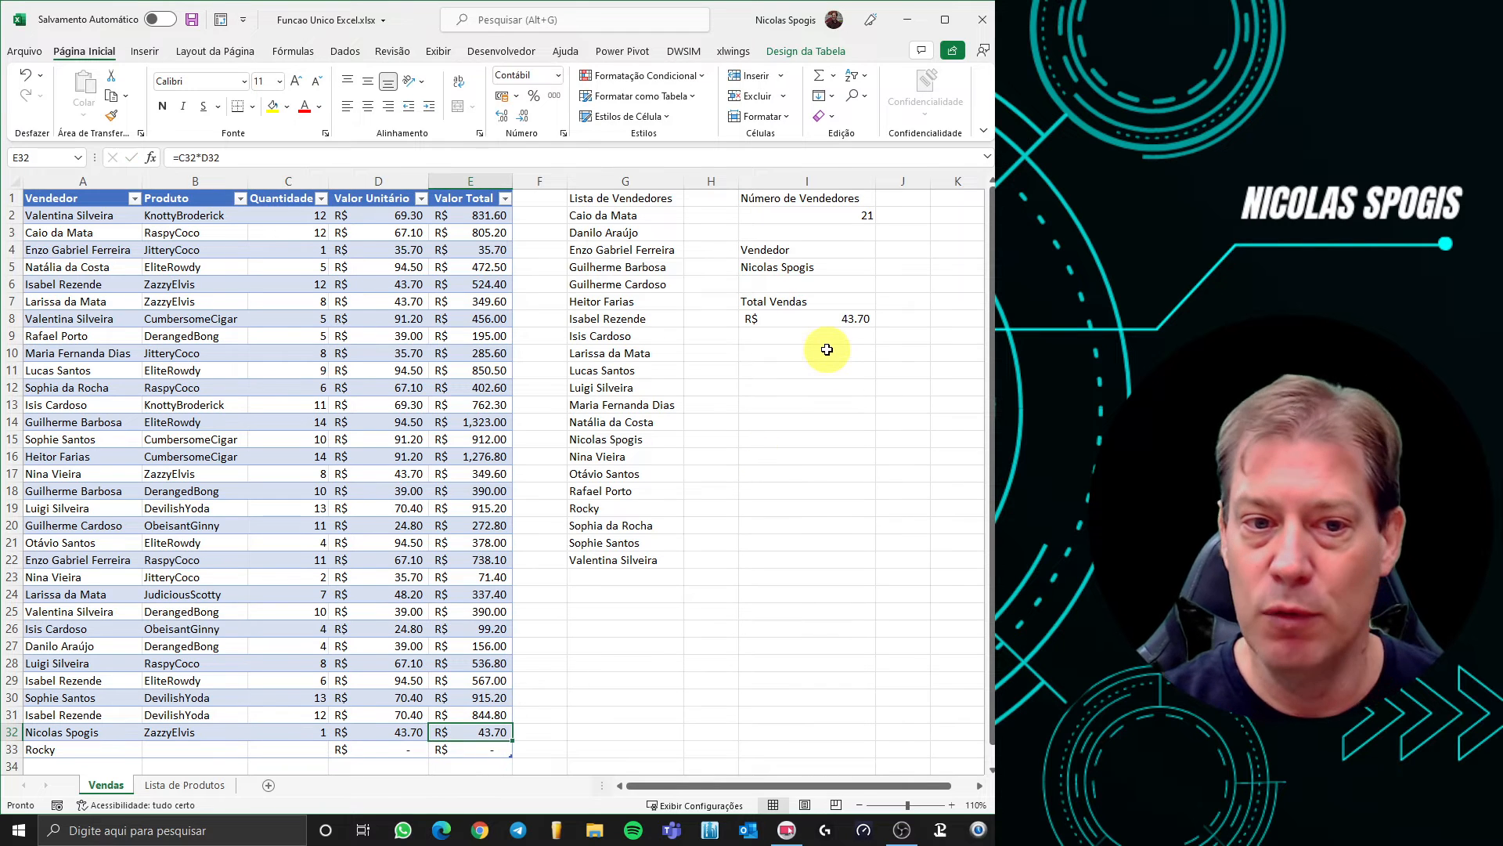